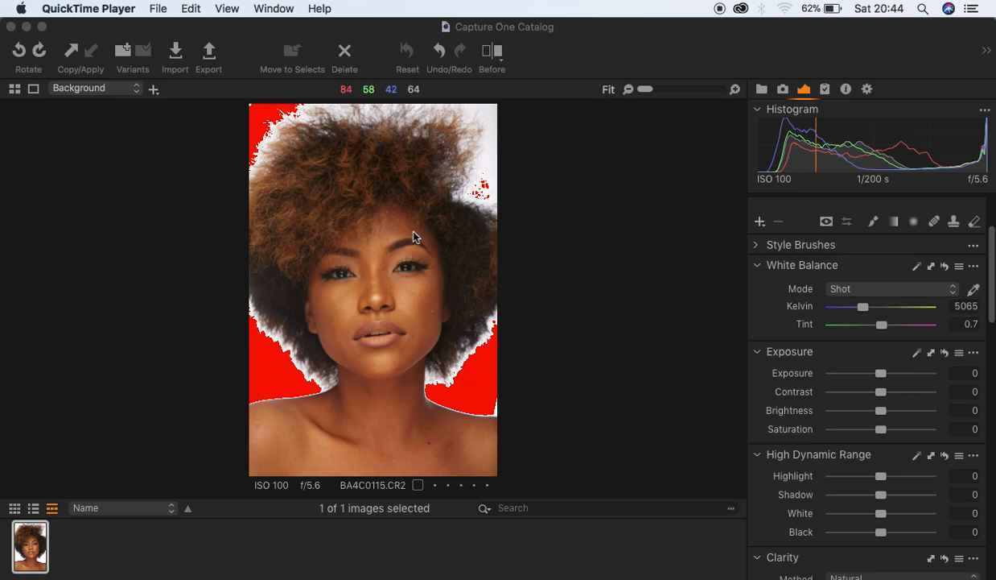
Step: Set the High Dynamic Range highlight to -94, shadow to 15, white to 9 and black to -11, and the contrast to -4
click(456, 292)
key(super+equal)
key(super+equal)
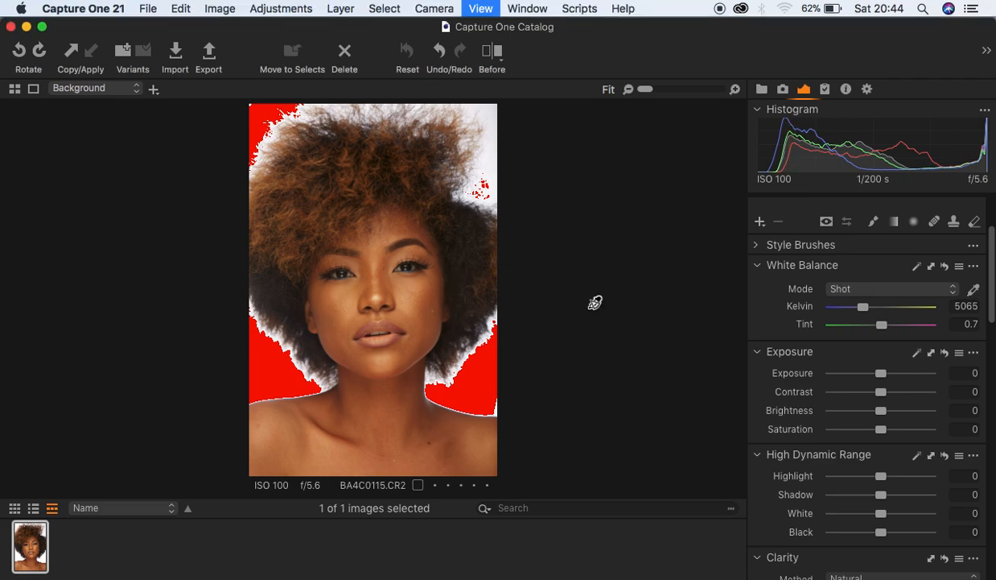
key(super+minus)
key(super+minus)
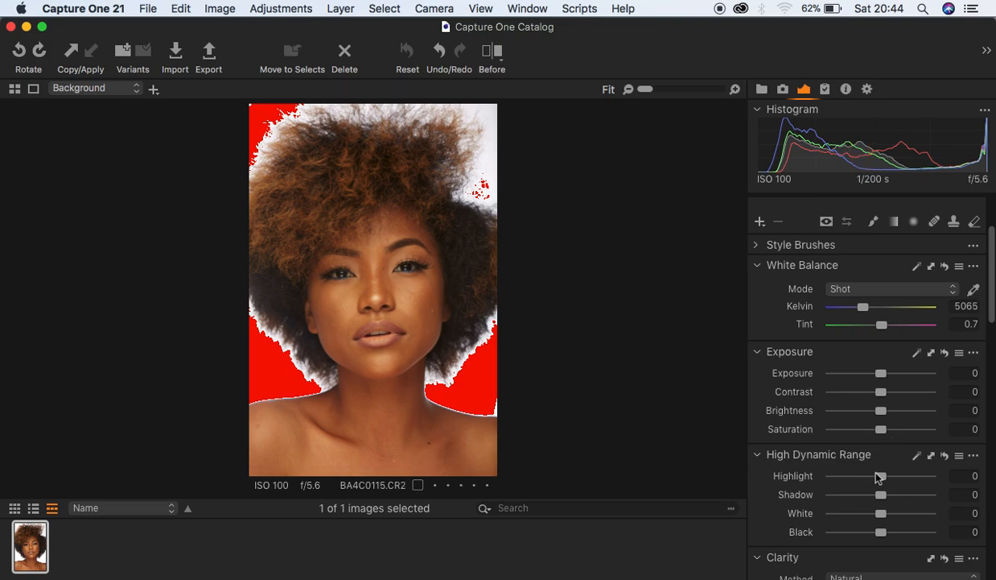
drag(881, 476, 836, 483)
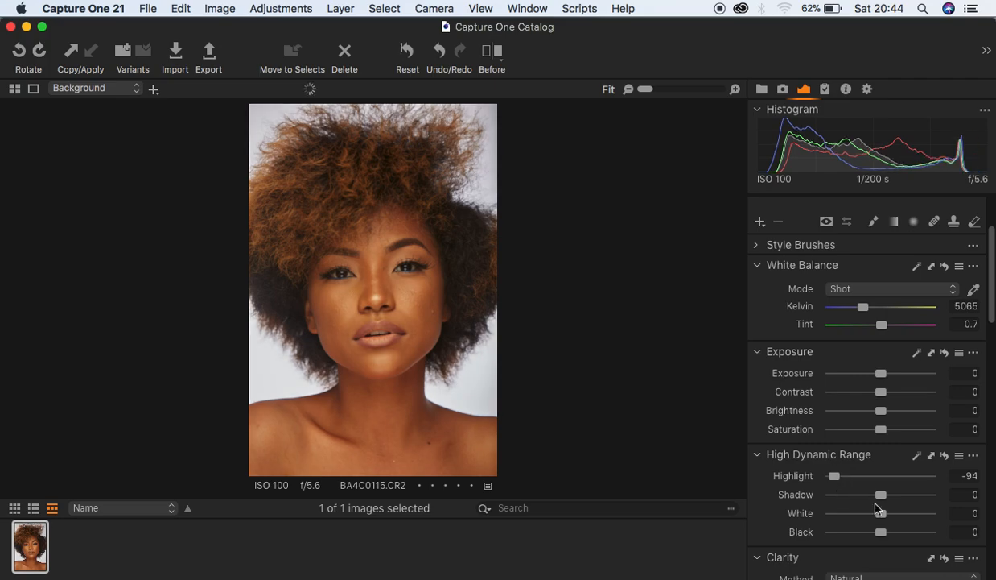
drag(881, 498, 877, 539)
click(882, 516)
drag(882, 396, 878, 397)
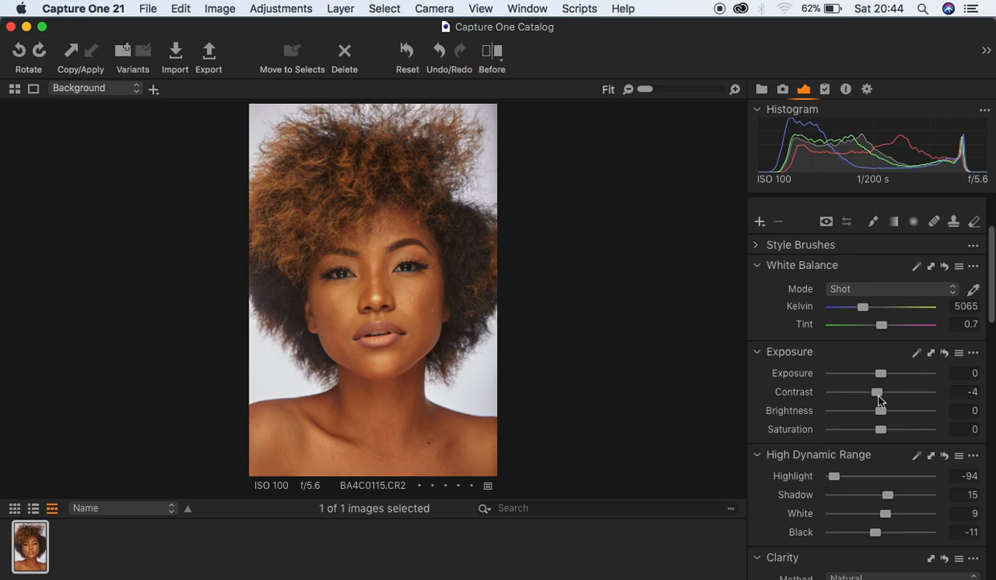
Step: Set the clarity to 5 and tighten the RGB input levels to a black point of 5 and a white point of 246
scroll(892, 495, down, 5)
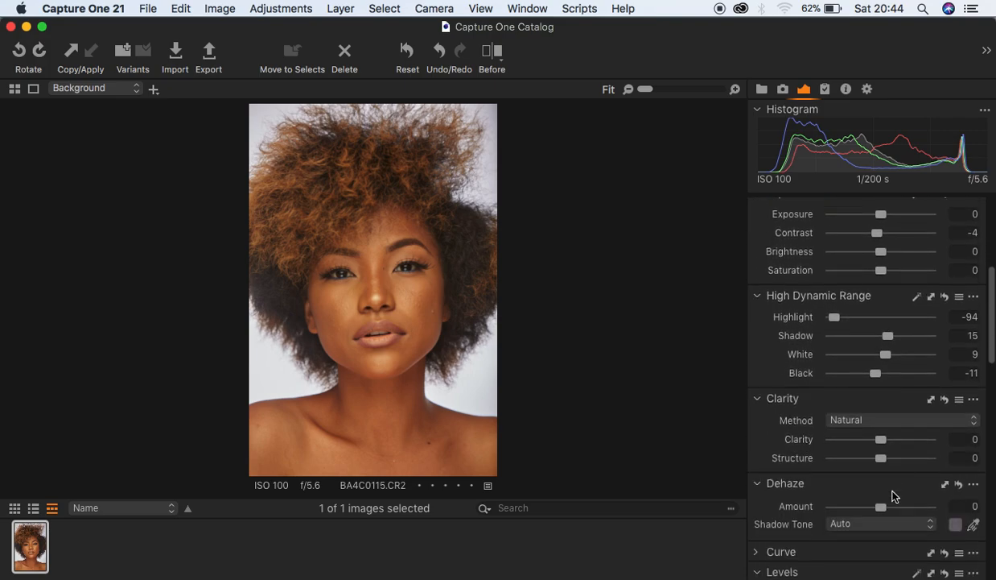
drag(883, 423, 885, 422)
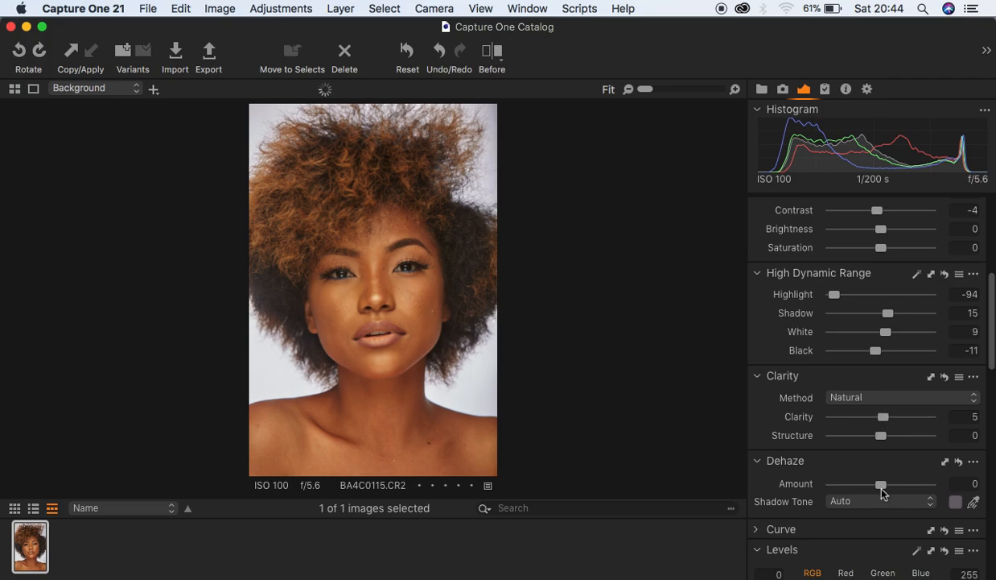
scroll(883, 494, down, 4)
drag(760, 498, 762, 498)
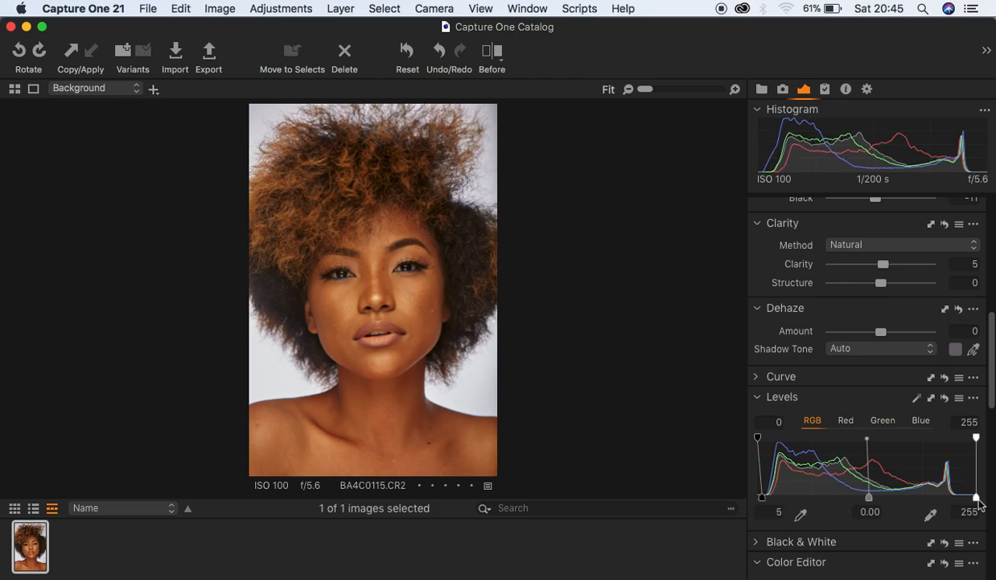
drag(978, 499, 969, 501)
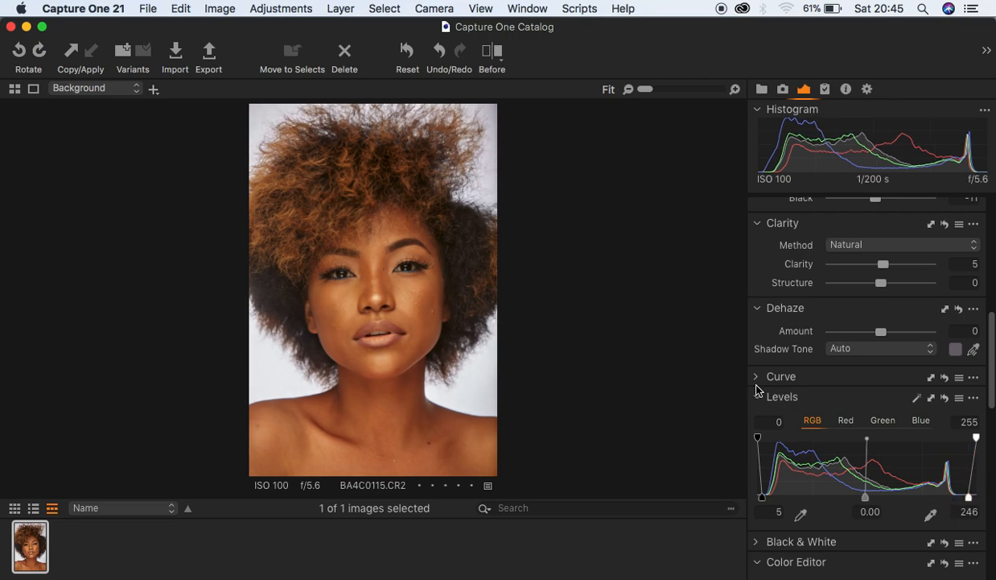
Step: Compare the edited portrait with its original using the split before view, then leave the comparison
click(491, 57)
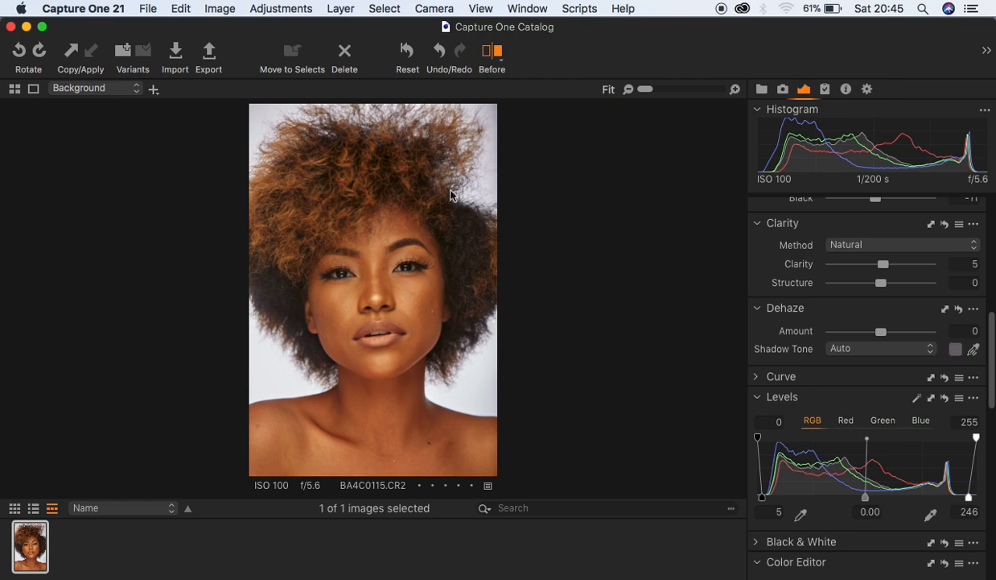
drag(369, 284, 518, 277)
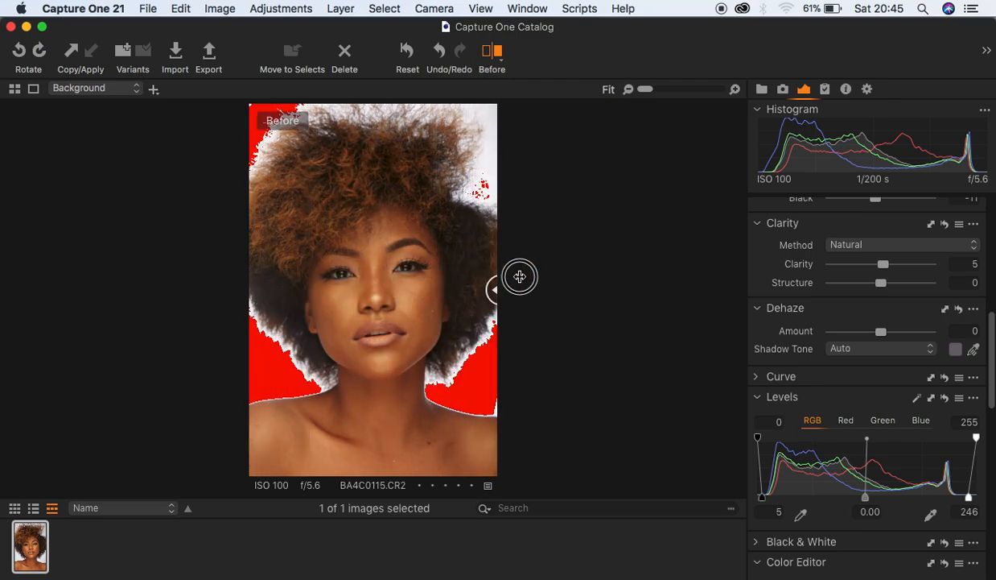
click(486, 51)
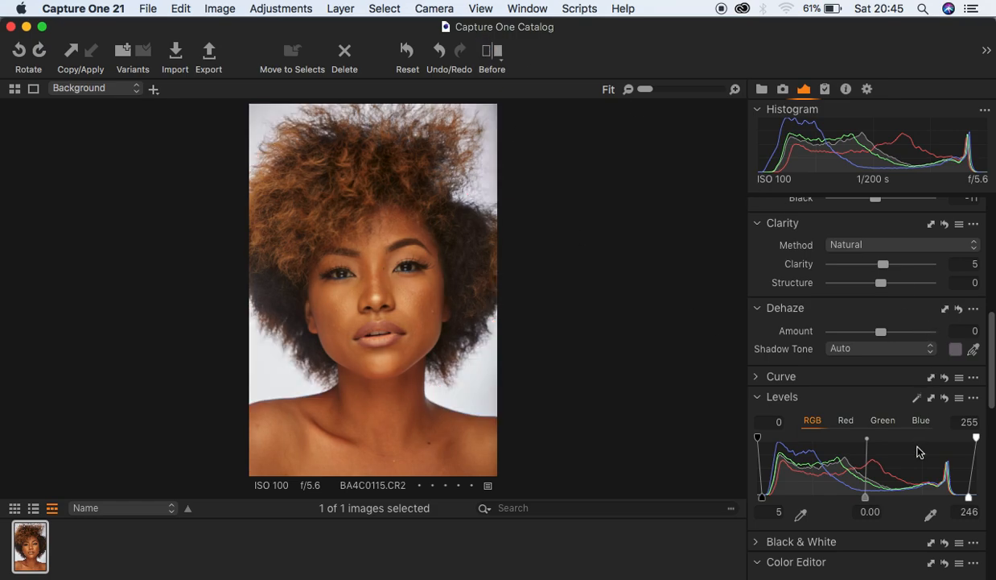
Step: Change the ICC profile in the base characteristics to Canon EOS-5D MkIII ProStandard
scroll(919, 448, down, 5)
scroll(918, 452, down, 6)
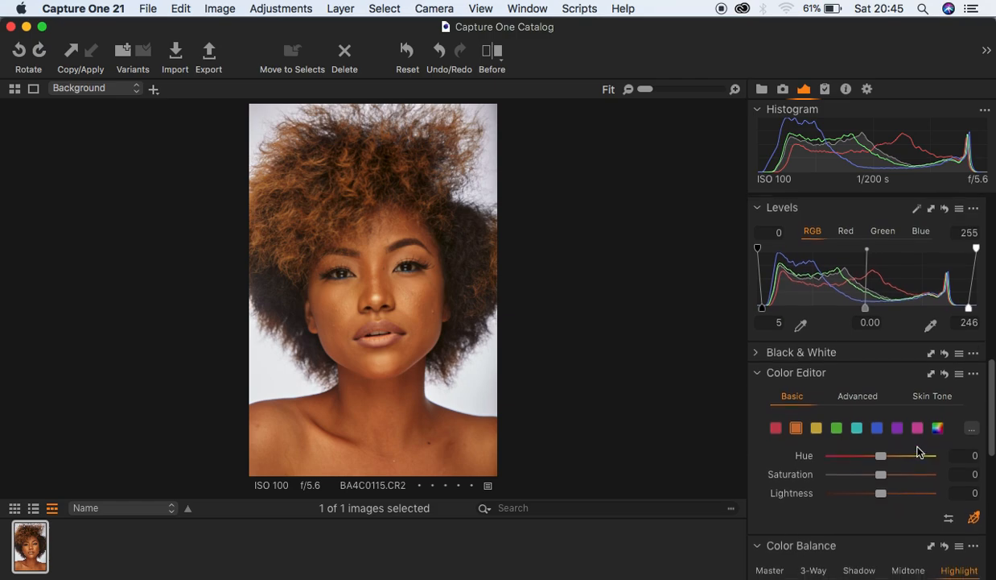
scroll(918, 452, down, 10)
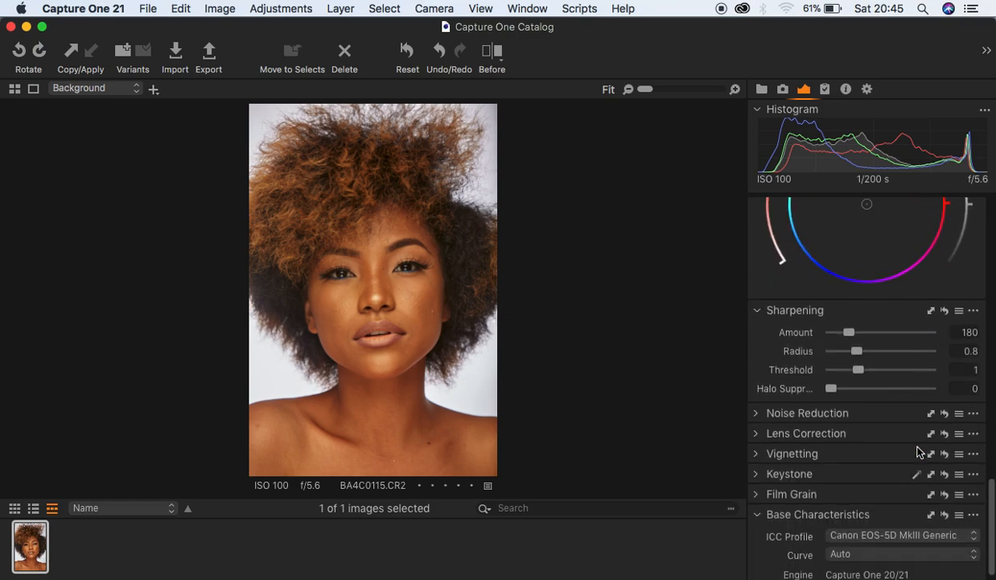
click(923, 529)
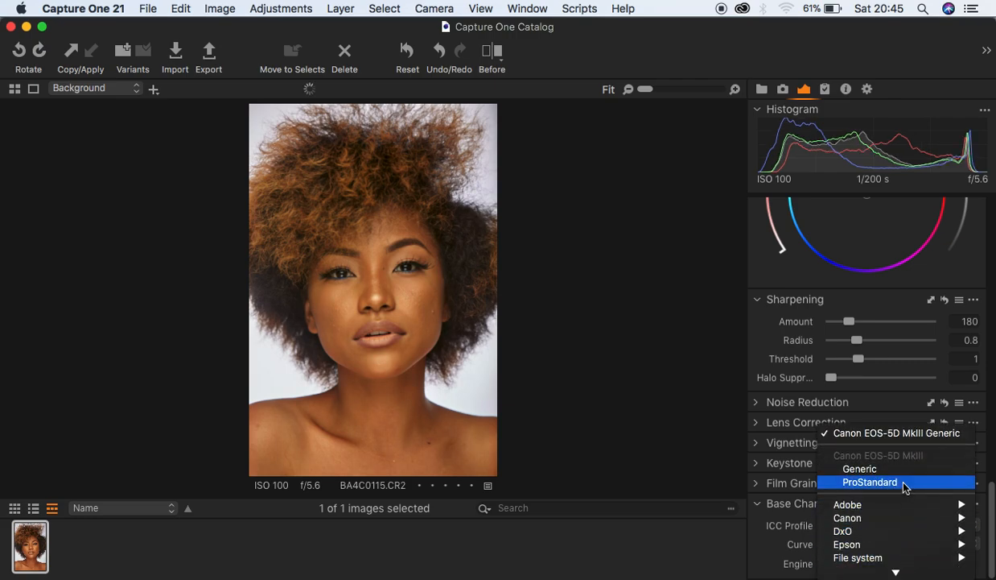
click(904, 482)
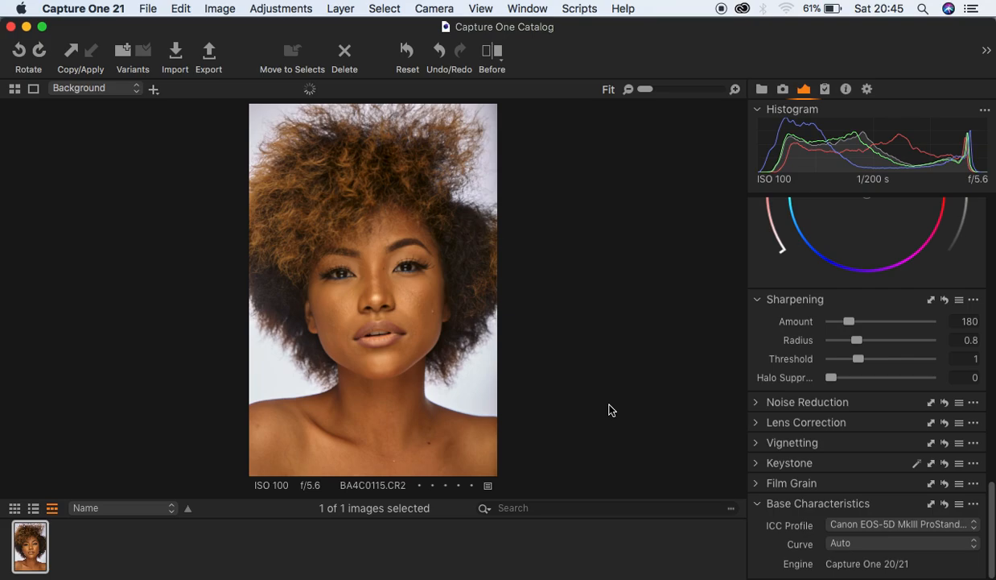
Step: Inspect the face up close and add a new filled adjustment layer above the background
key(super+plus)
key(super+plus)
key(super+plus)
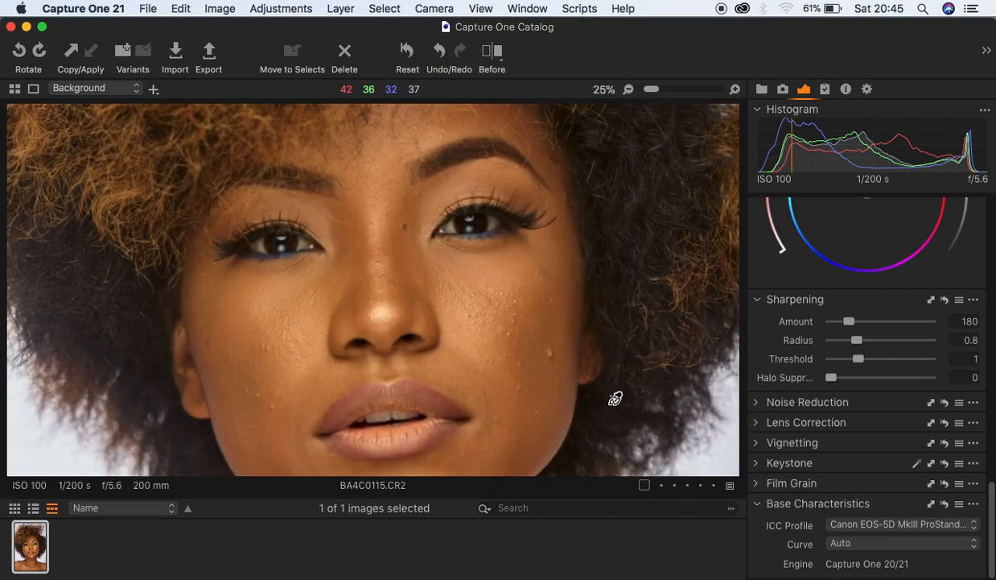
key(super+minus)
key(super+minus)
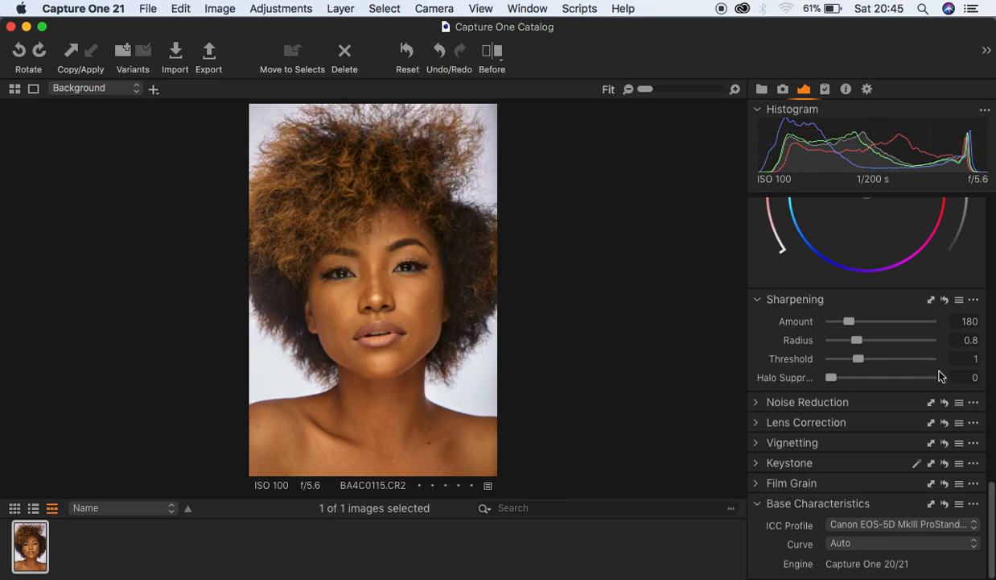
scroll(924, 297, up, 15)
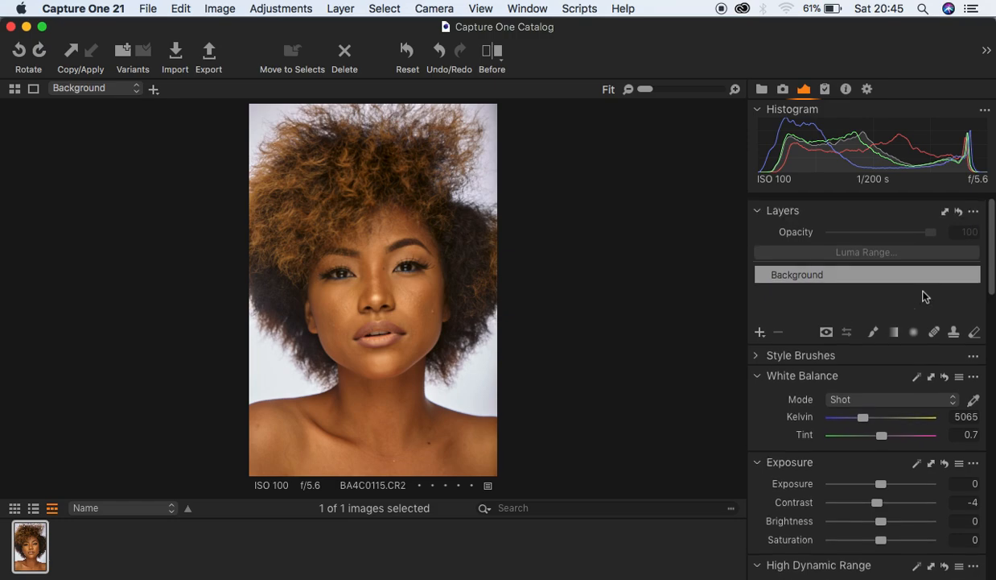
click(759, 332)
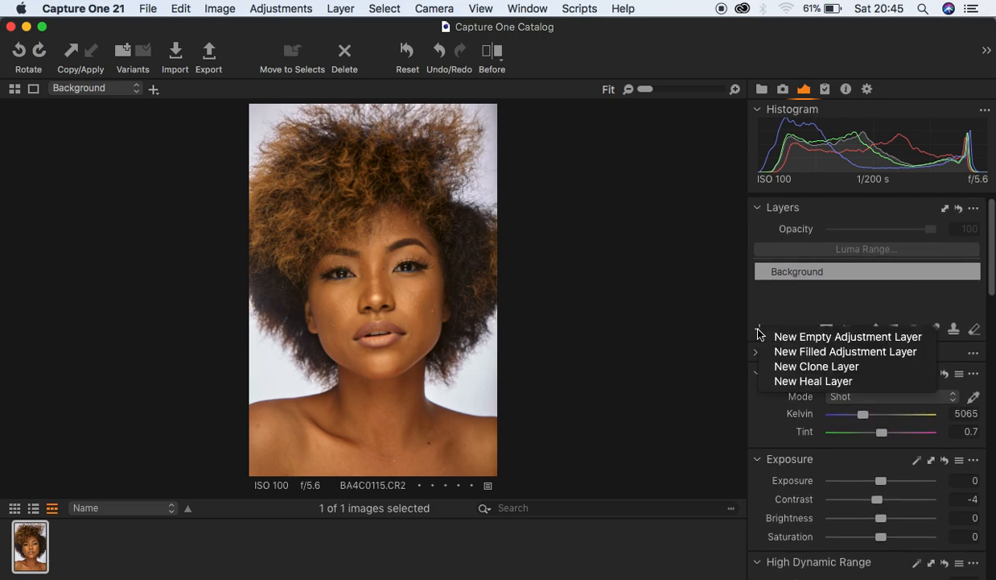
click(794, 352)
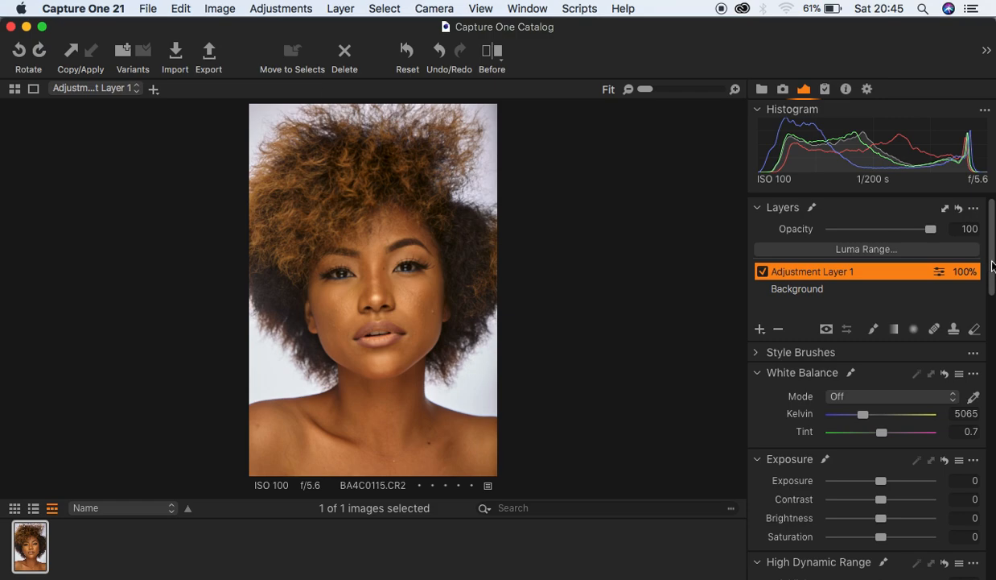
Step: Sample the skin color beside the bridge of the nose for the Color Editor's Skin Tone correction on the new layer
drag(992, 266, 991, 380)
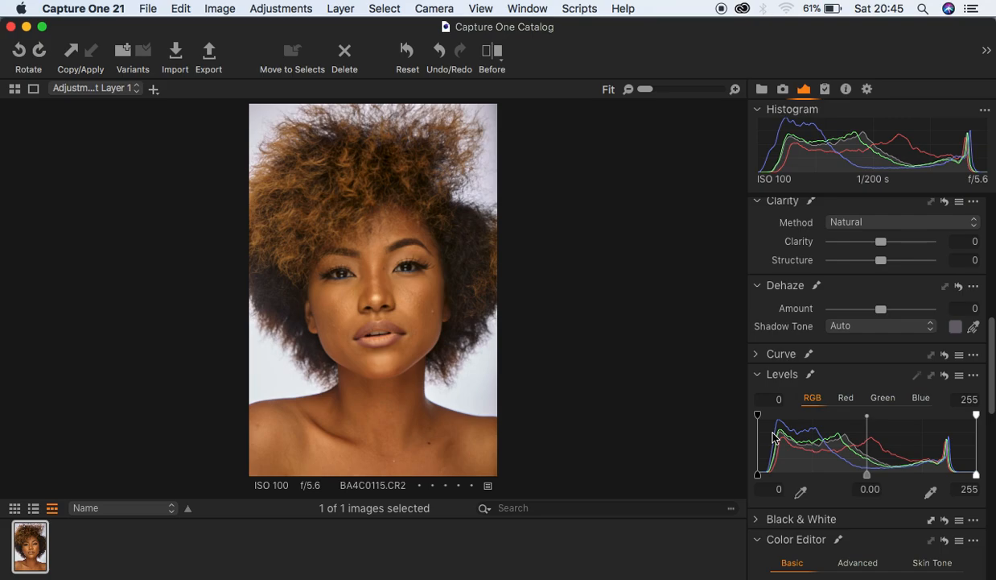
key(super+plus)
key(super+plus)
key(super+plus)
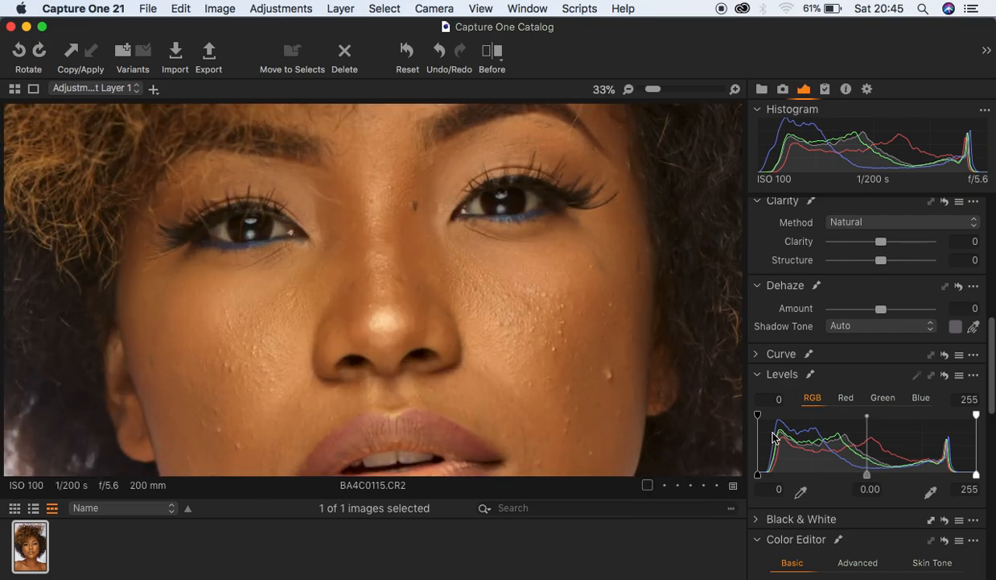
key(super+minus)
key(super+minus)
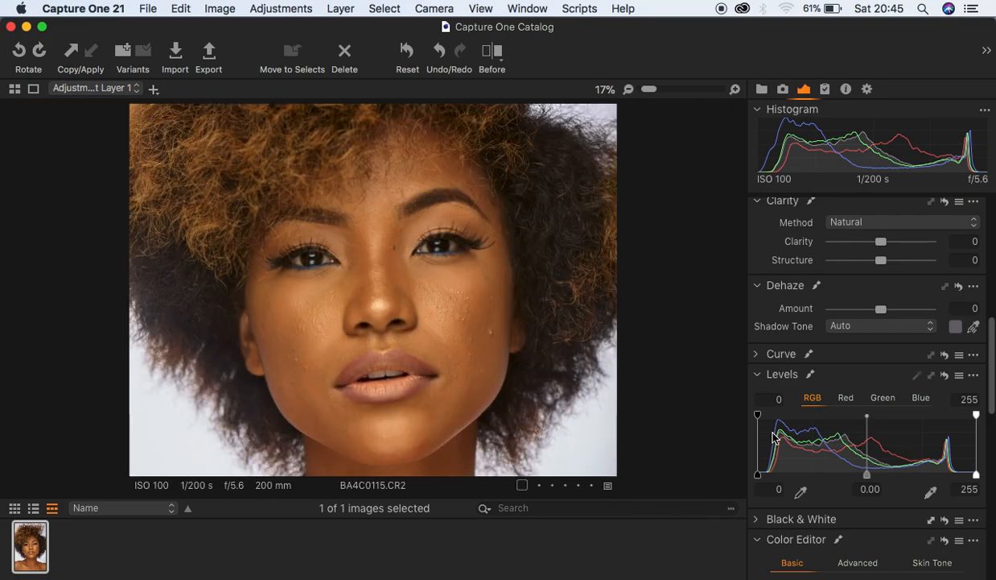
key(super+plus)
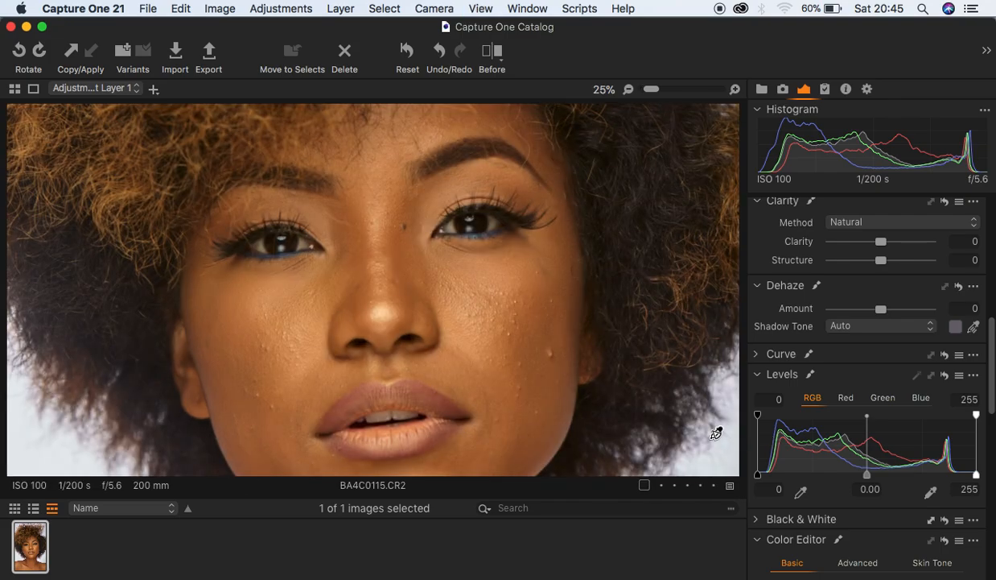
click(402, 250)
drag(990, 334, 990, 383)
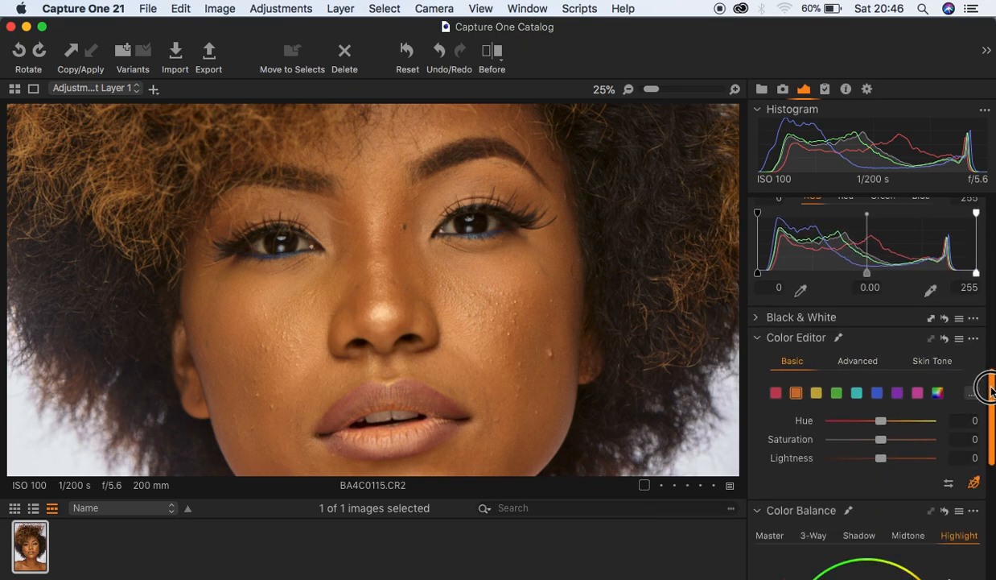
click(931, 362)
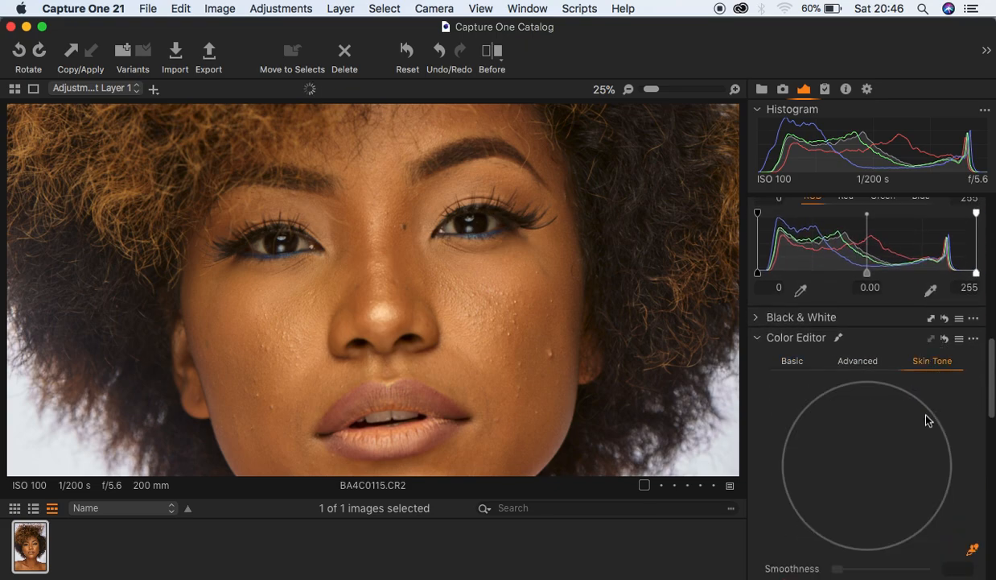
click(972, 549)
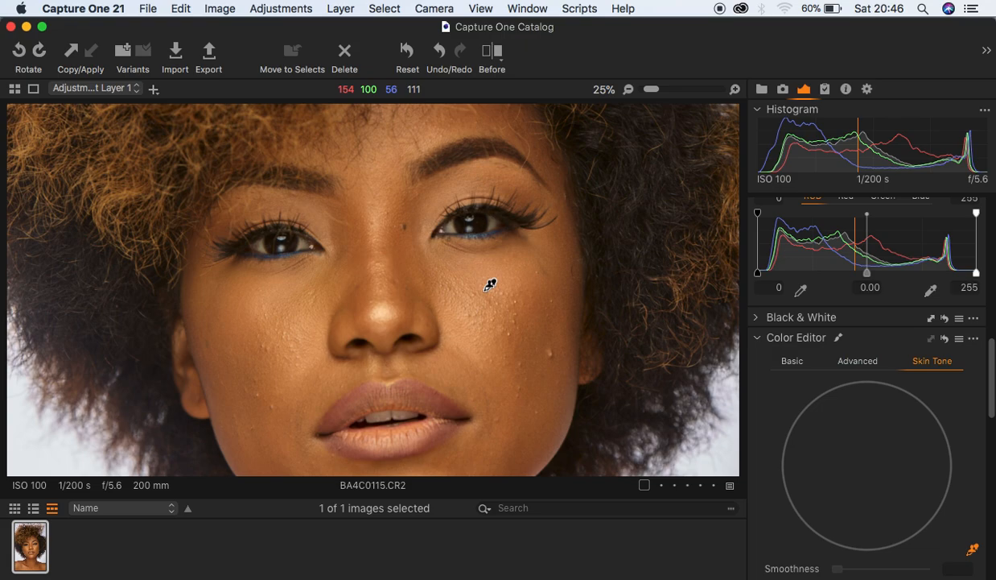
click(406, 255)
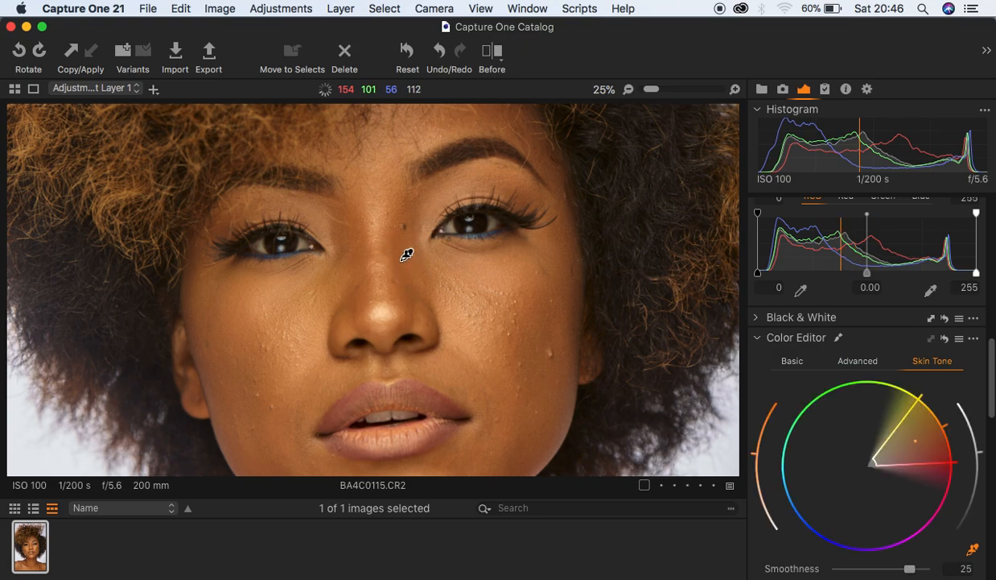
Step: Check the selected color range, set skin-tone uniformity to hue 54.9 and saturation 7, and fine-tune the amount hue and saturation
drag(991, 392, 992, 454)
click(758, 489)
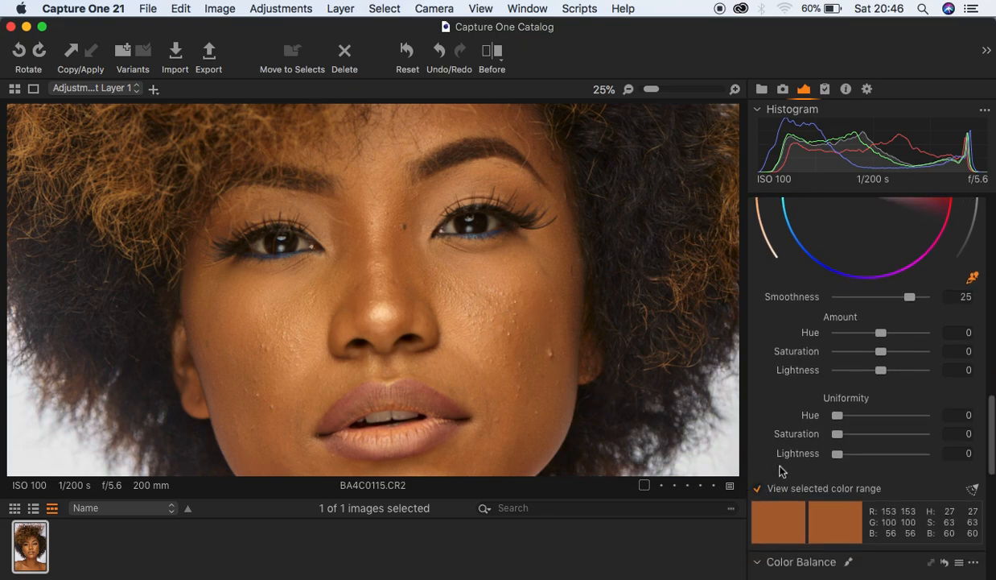
click(757, 489)
drag(841, 416, 844, 438)
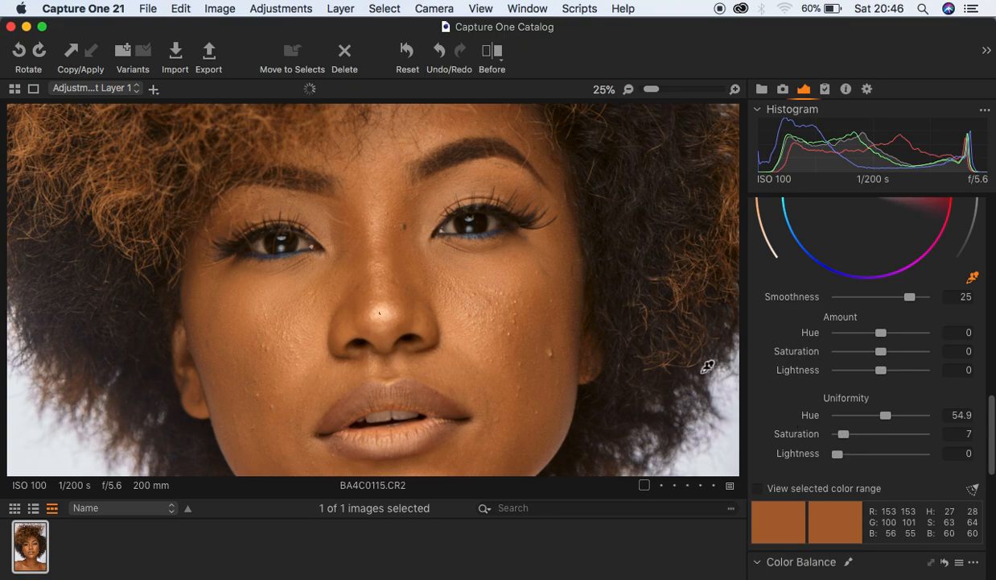
key(super+0)
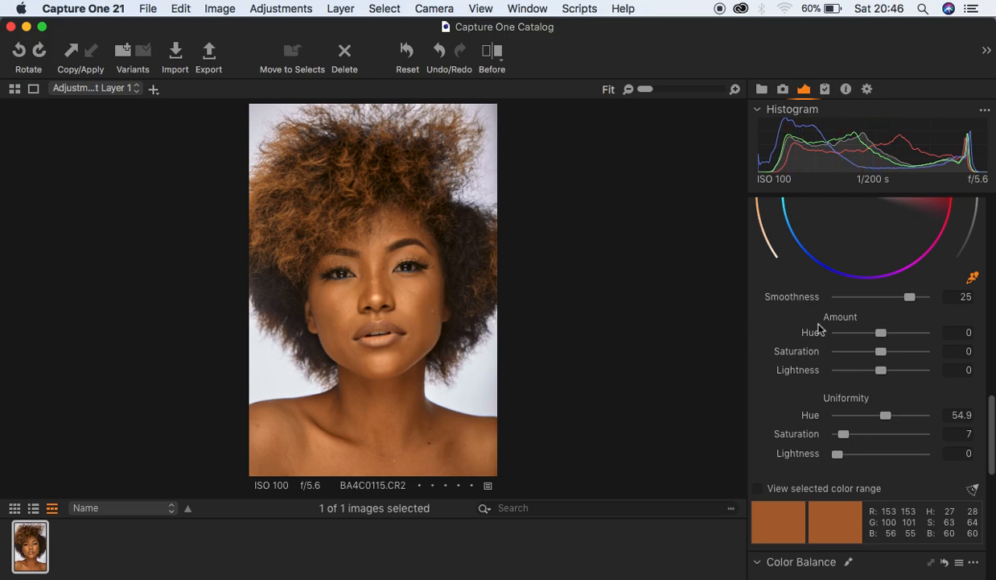
mouse_move(881, 332)
mouse_down()
mouse_move(852, 342)
mouse_move(933, 345)
mouse_move(863, 339)
mouse_move(837, 348)
mouse_move(875, 346)
mouse_up()
Step: Reduce the adjustment layer's opacity to 79, comparing the image with the layer off and on
scroll(948, 276, up, 15)
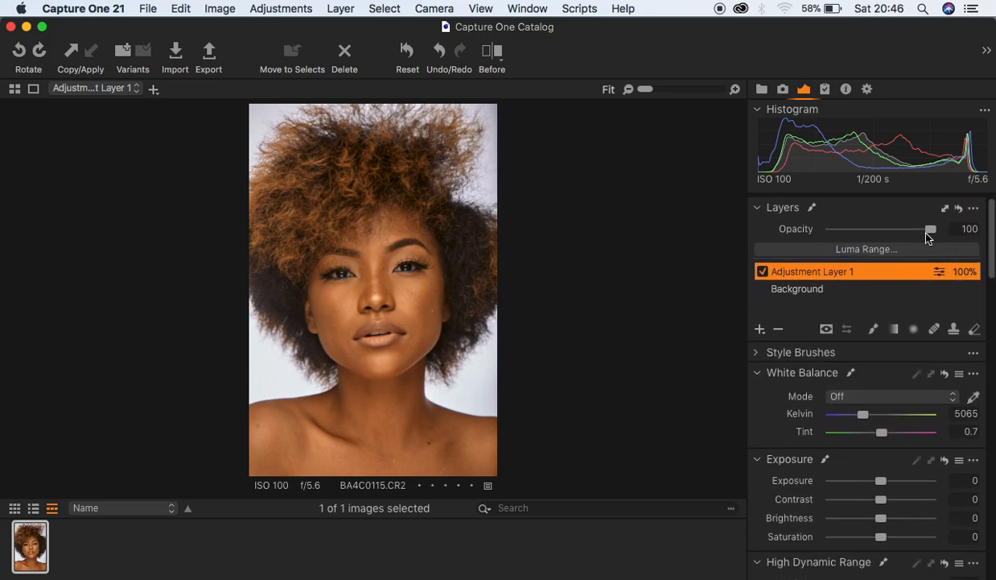
drag(930, 231, 902, 236)
click(764, 272)
click(763, 273)
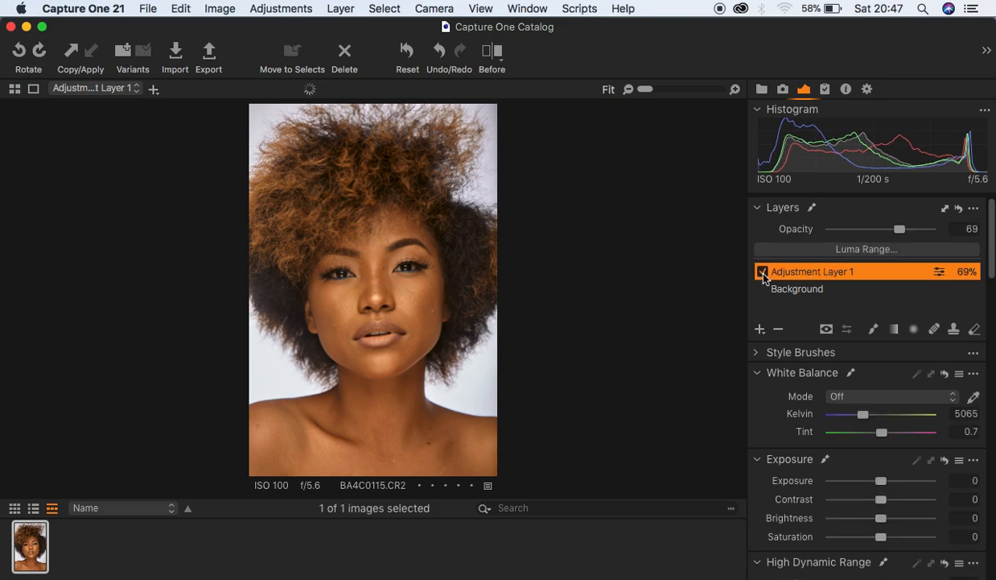
click(763, 273)
click(763, 273)
drag(900, 229, 915, 235)
Step: Send the portrait to Adobe Photoshop 2020 for editing as a 16-bit uncompressed TIFF with the Adobe RGB (1998) profile
click(217, 9)
mouse_move(343, 168)
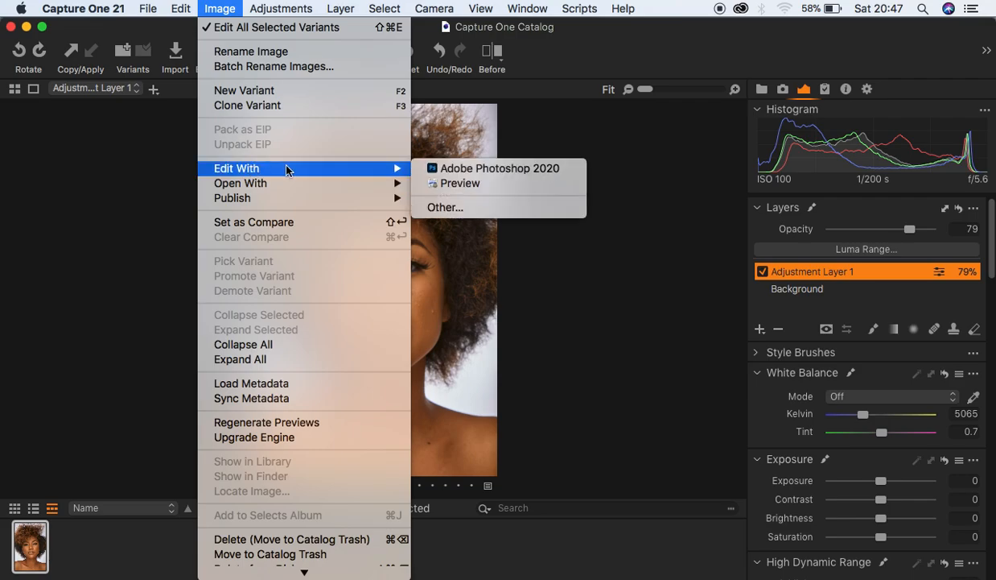
click(506, 168)
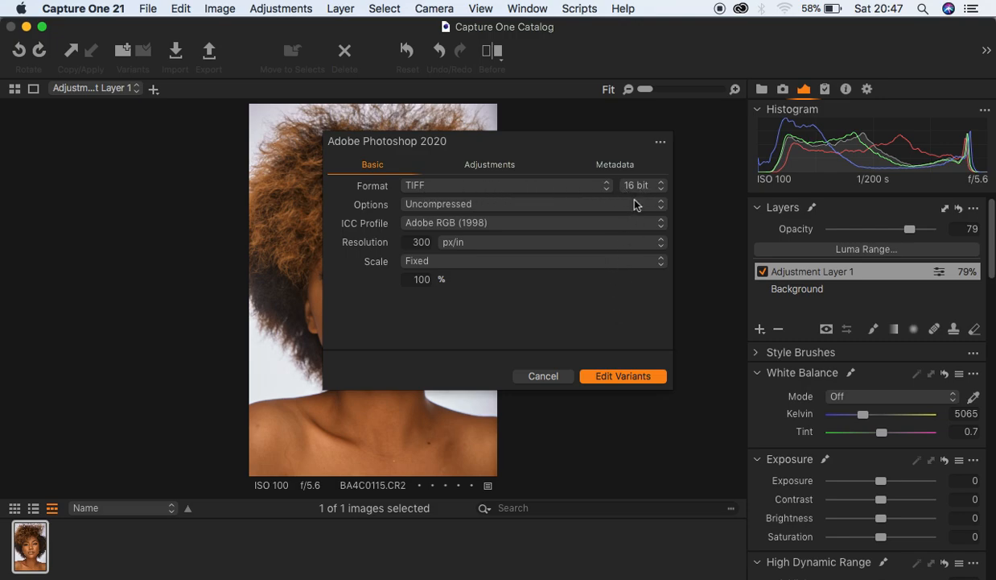
click(631, 185)
click(630, 185)
click(622, 376)
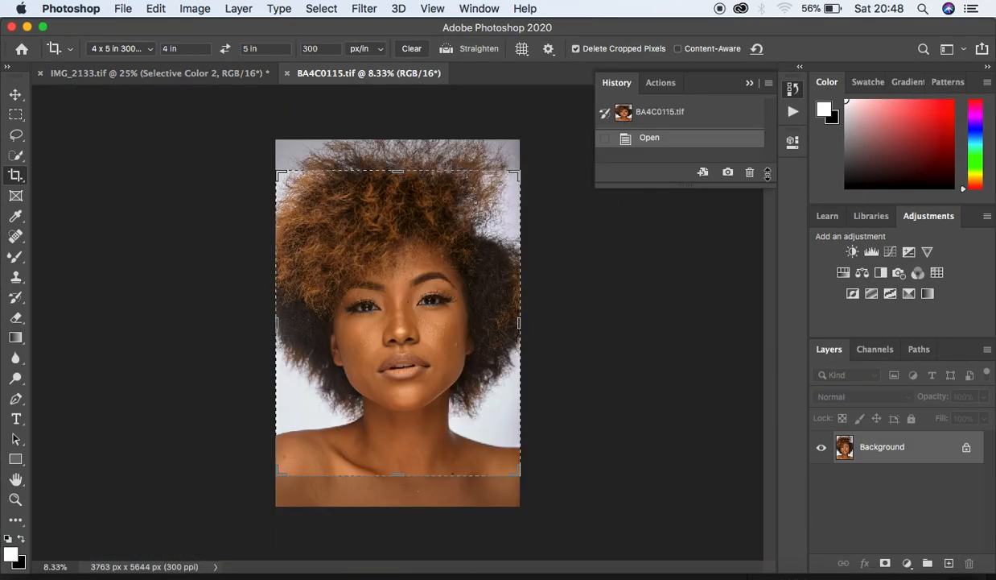
Step: Crop the portrait with the 4 x 5 in 300 ppi preset, repositioning the image to trim the upper hair and a strip of the chest
click(748, 84)
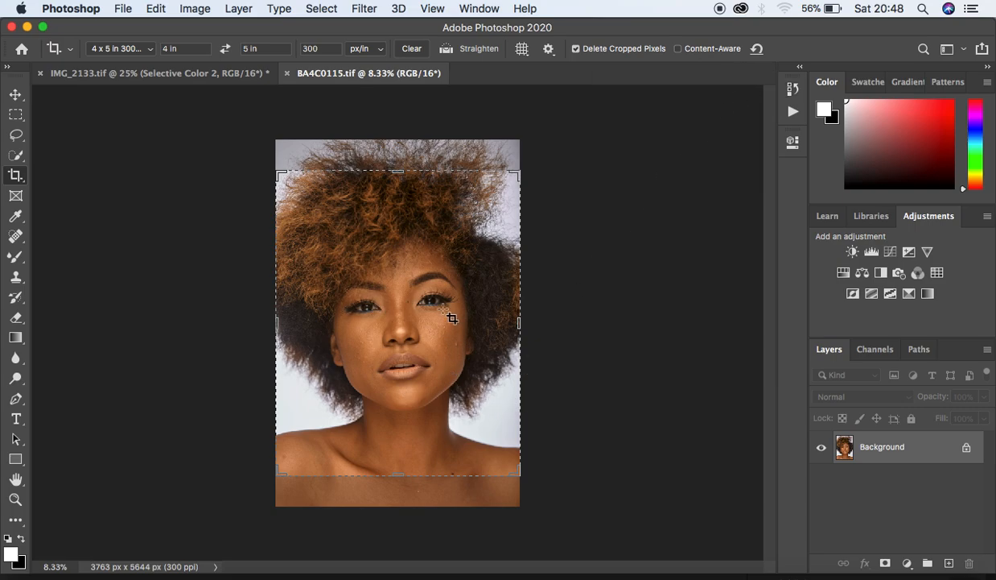
click(445, 351)
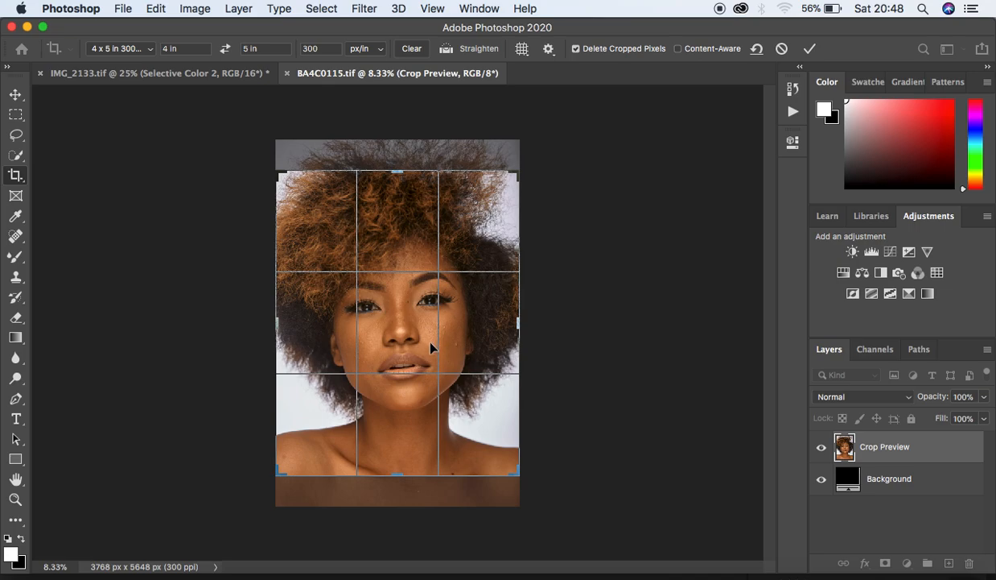
drag(420, 349, 414, 330)
click(127, 49)
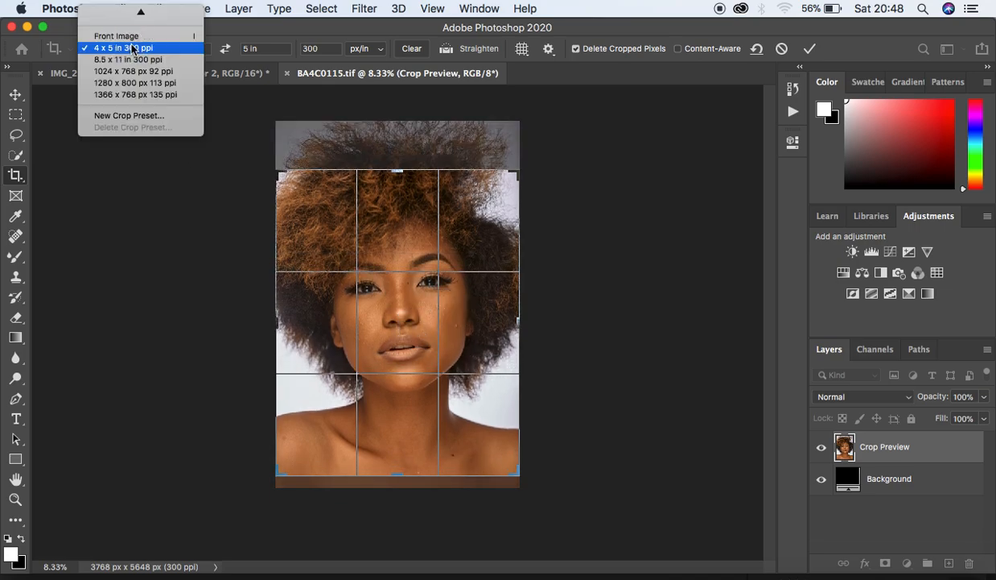
click(131, 48)
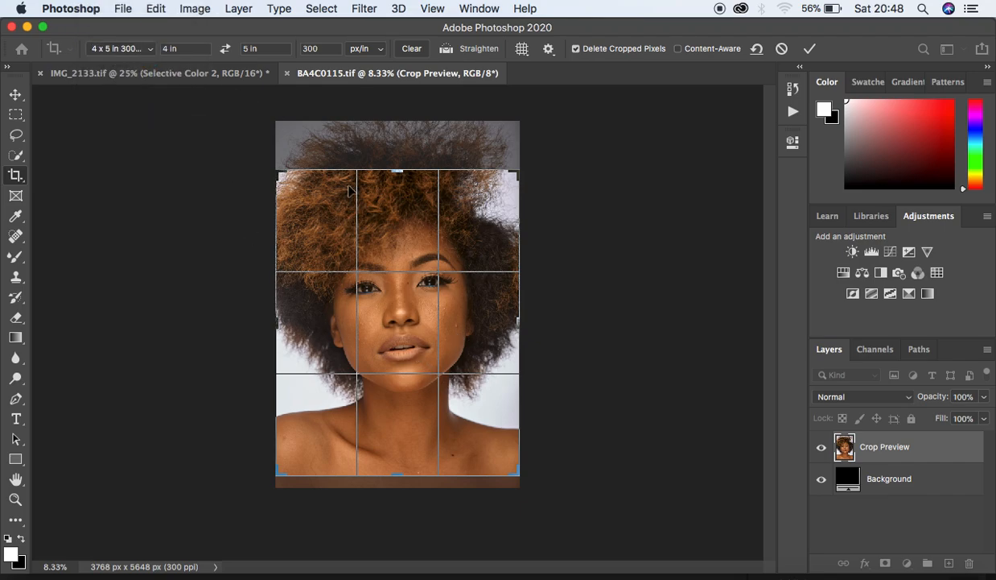
drag(368, 235, 380, 248)
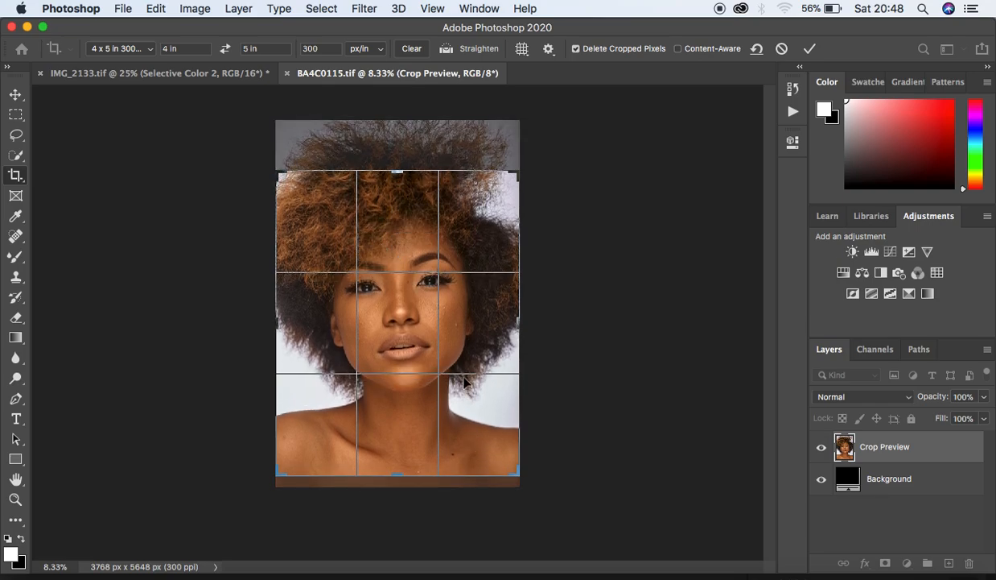
key(Return)
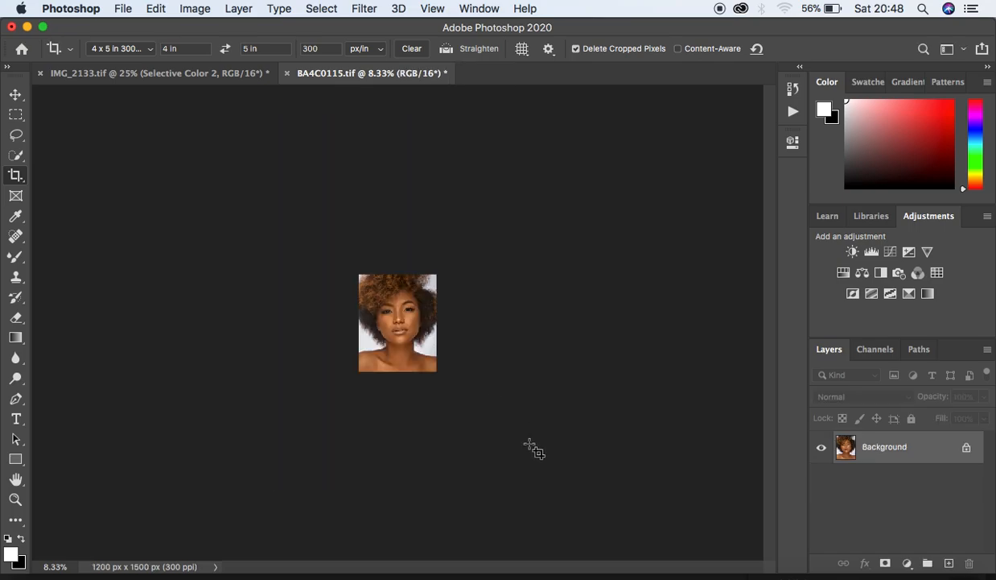
Step: Examine the cropped portrait's skin texture around the nose and cheeks at high magnification and the whole image at 33.3%
key(super+equal)
key(super+equal)
key(super+equal)
key(super+equal)
key(super+equal)
key(super+equal)
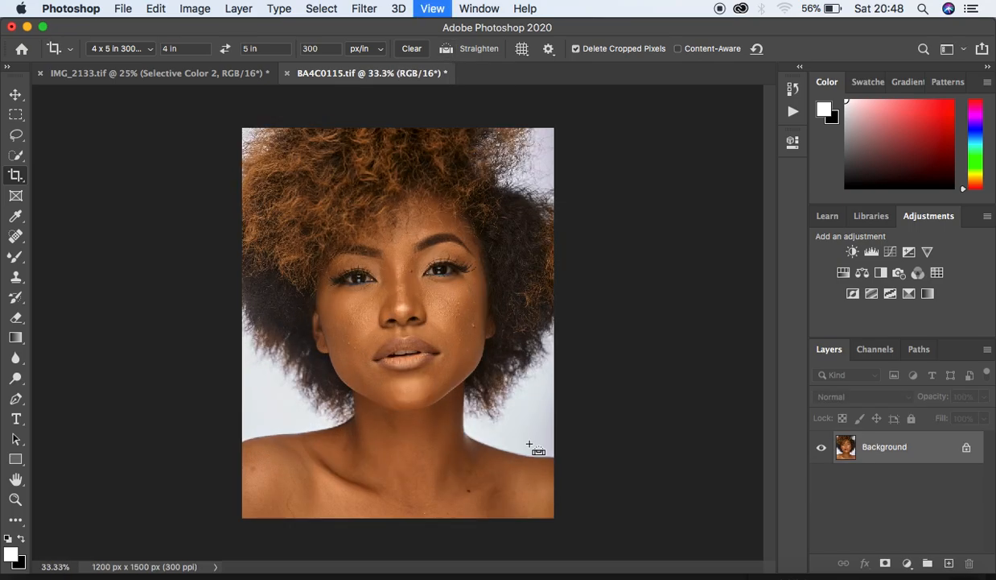
key(super+equal)
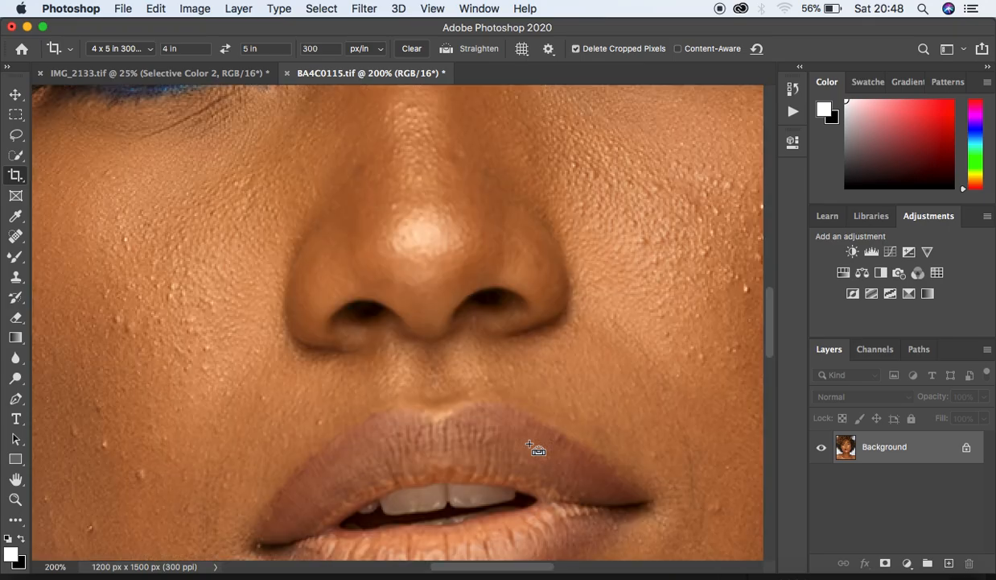
key(super+equal)
key(super+minus)
key(super+minus)
key(super+minus)
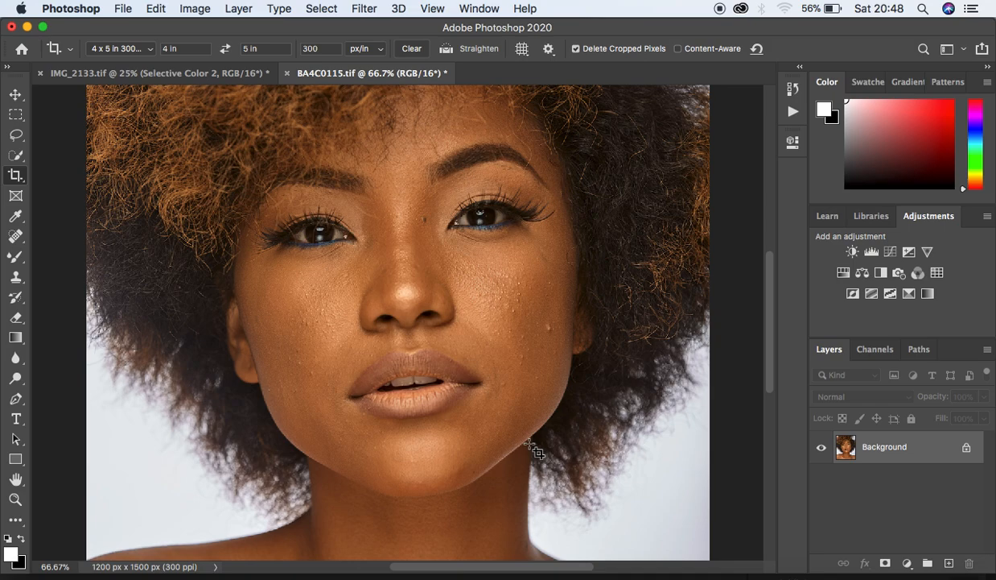
key(super+minus)
key(super+minus)
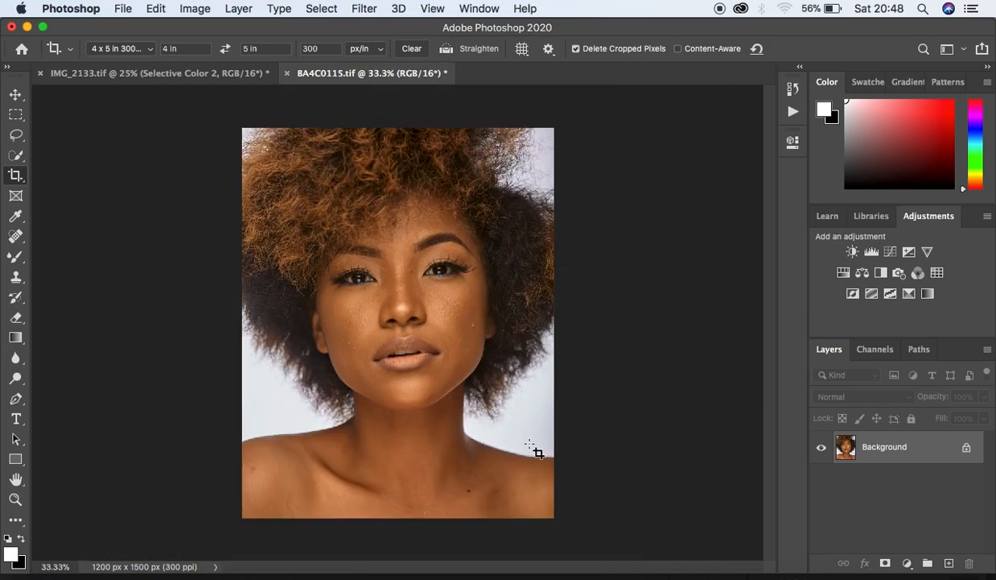
Step: Duplicate the background layer twice, naming the lower copy LOW and the upper copy HIGH
key(super+j)
key(super+j)
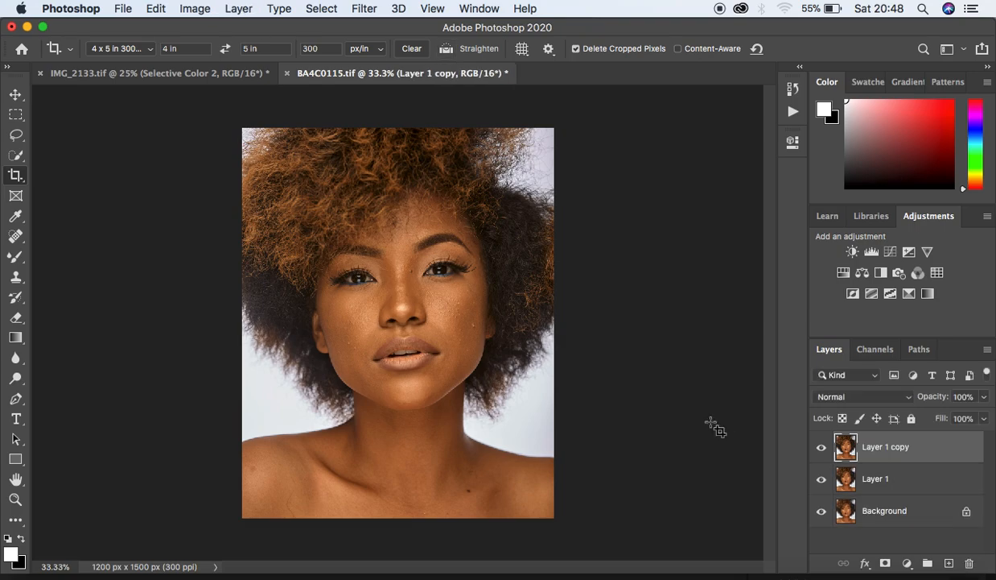
double_click(874, 478)
key(BackSpace)
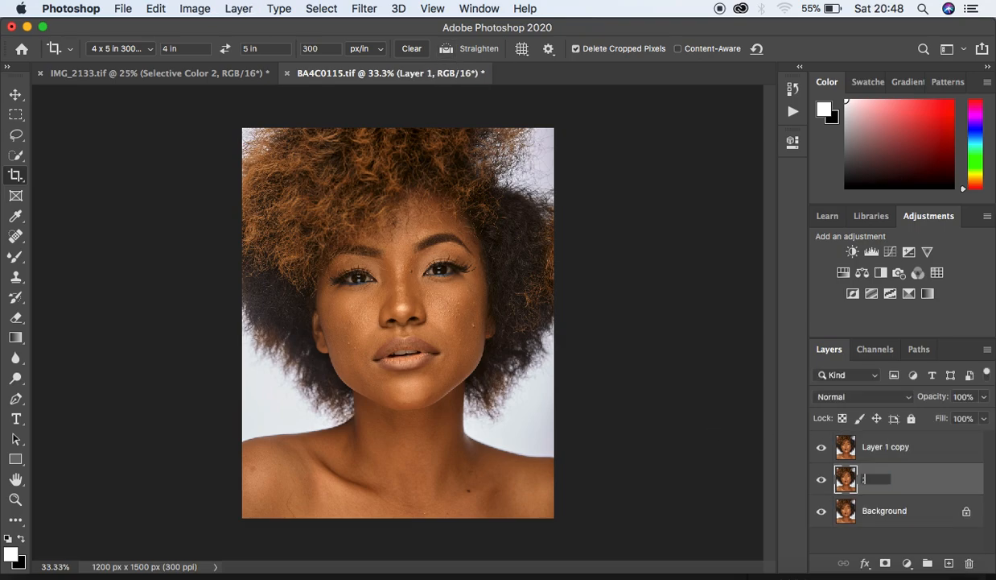
text(LOW)
key(Return)
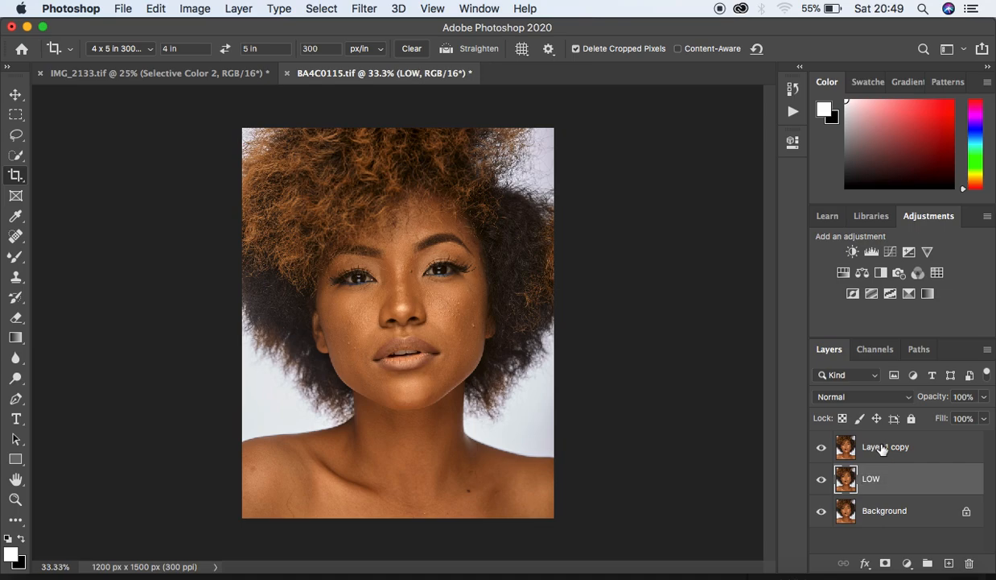
double_click(882, 446)
text(HI)
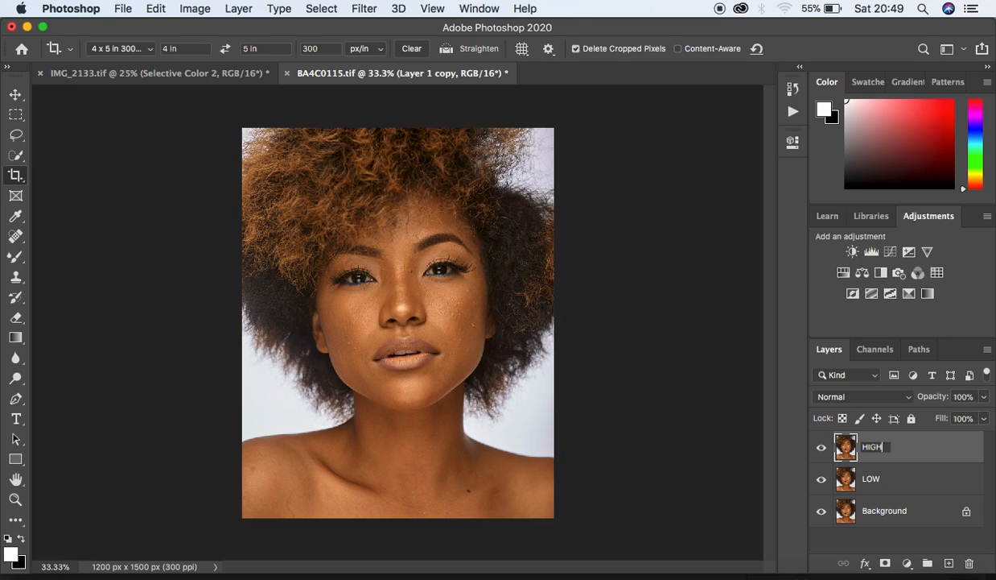
text(GH)
key(Return)
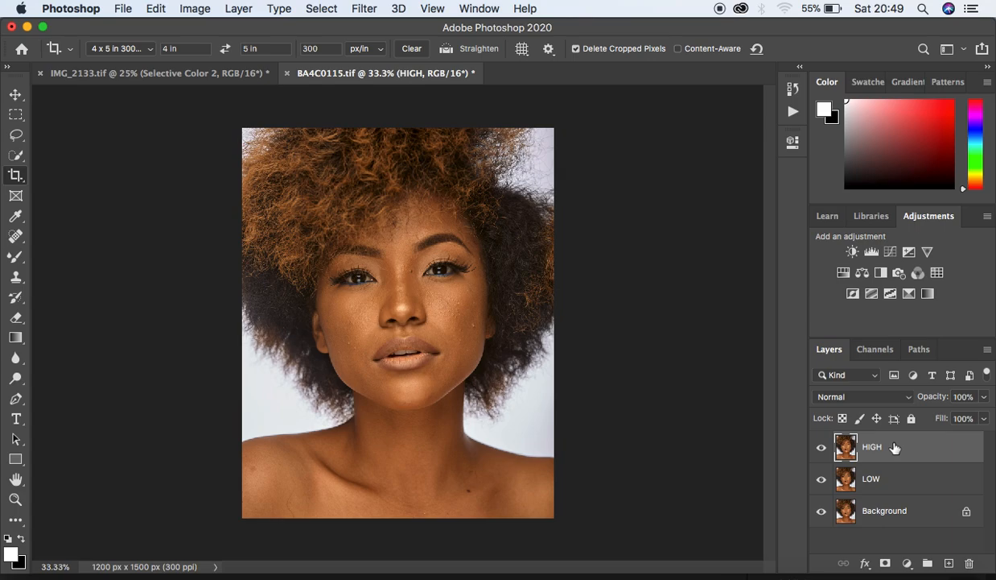
Step: Hide the HIGH layer and start a Gaussian Blur on the LOW layer with the radius at 0.1 pixels
click(821, 447)
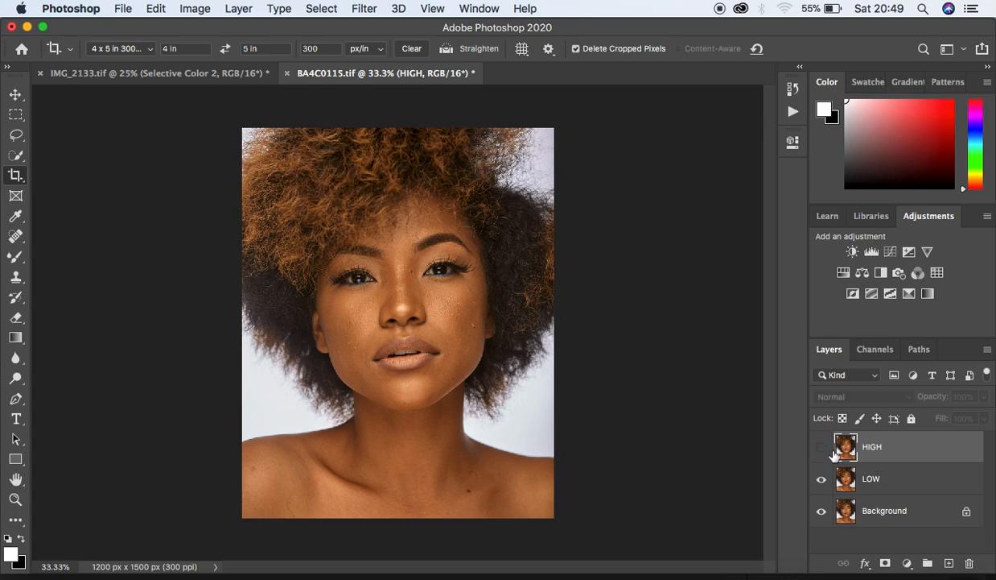
click(899, 480)
click(361, 9)
mouse_move(444, 194)
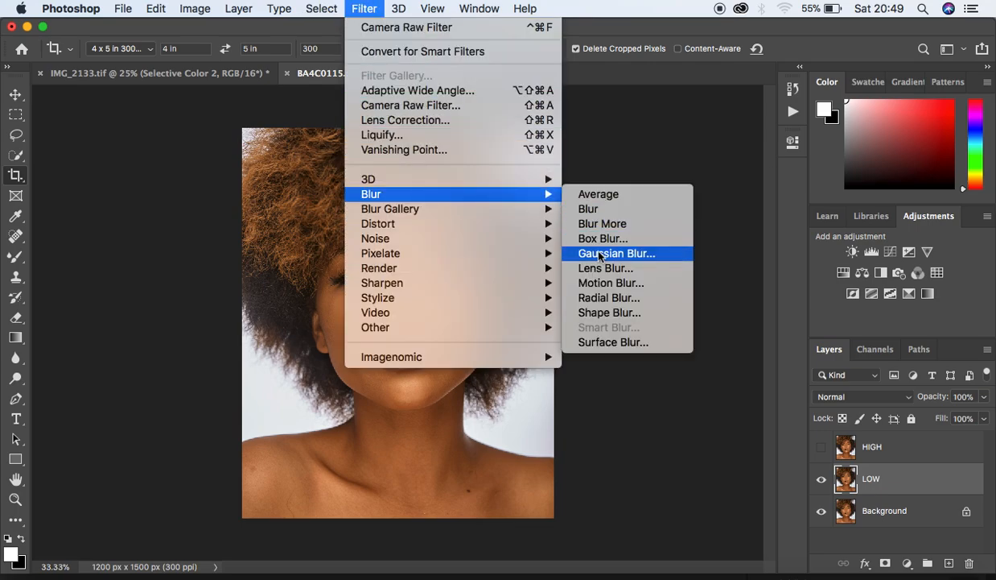
click(657, 256)
drag(656, 291, 574, 281)
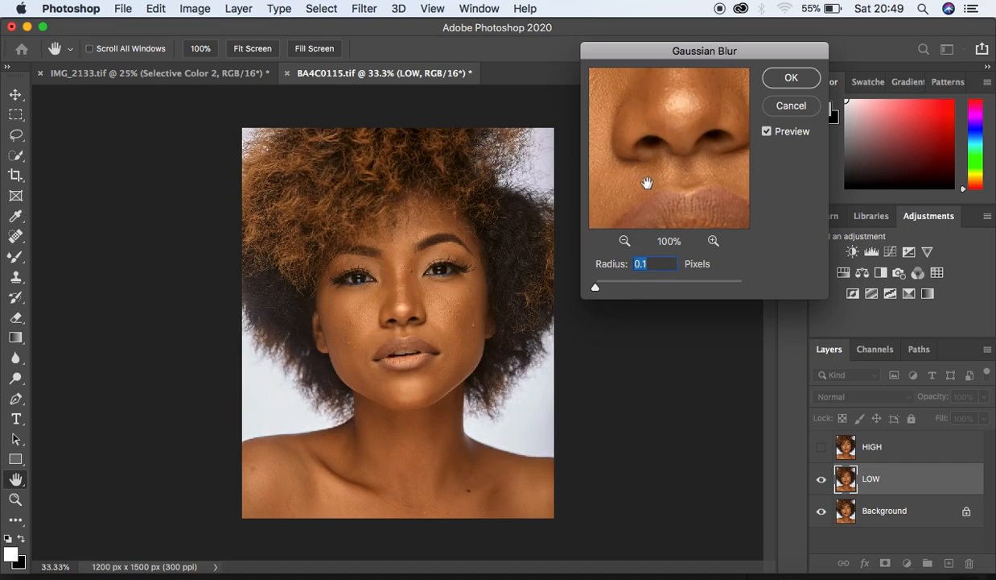
Step: Focus the blur preview on the cheek texture at 100% and raise the Gaussian Blur radius to 5.0 pixels
drag(668, 134, 661, 243)
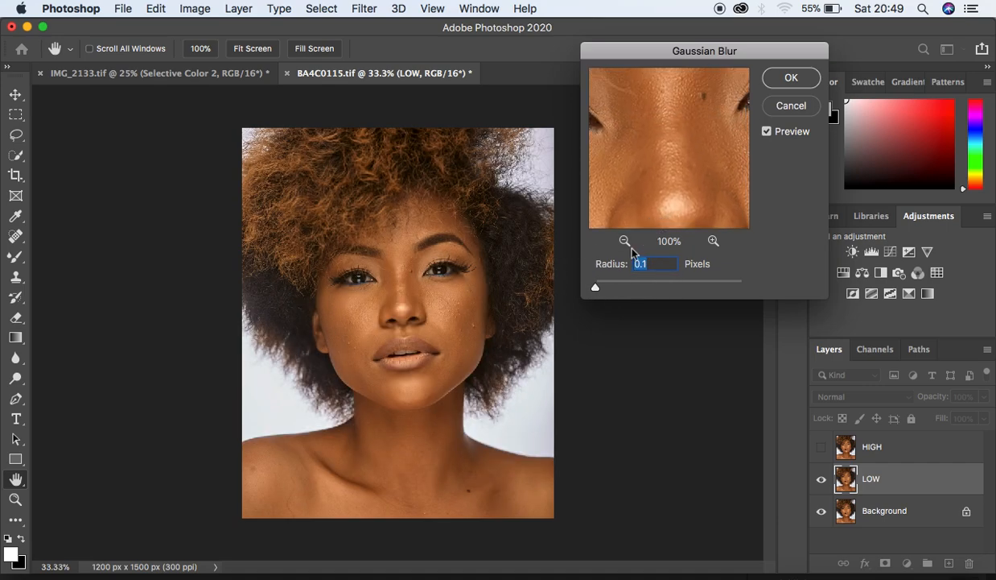
click(625, 242)
click(626, 242)
click(713, 241)
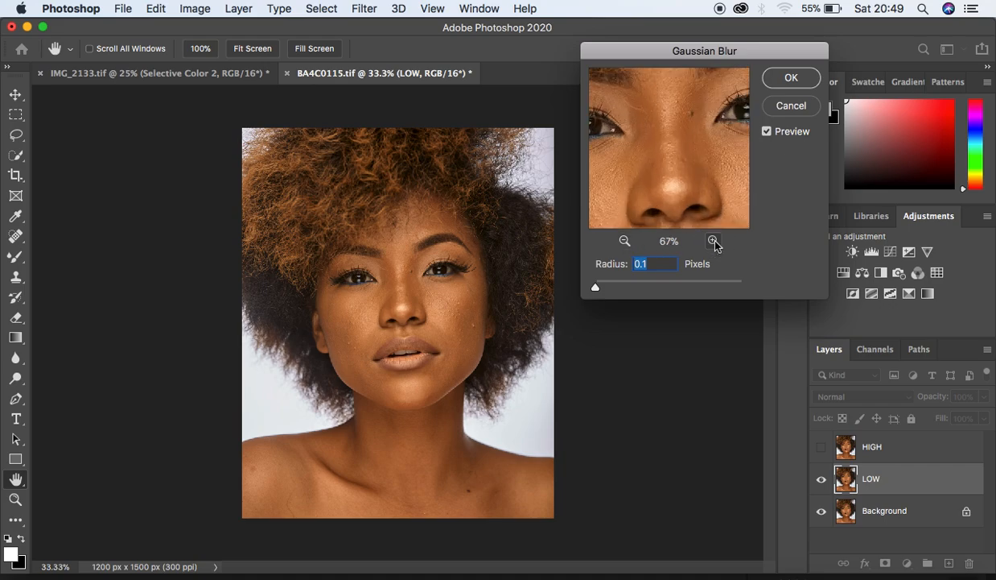
click(713, 241)
drag(659, 170, 739, 78)
mouse_move(652, 142)
mouse_down()
mouse_move(665, 167)
mouse_move(676, 155)
mouse_move(670, 142)
mouse_up()
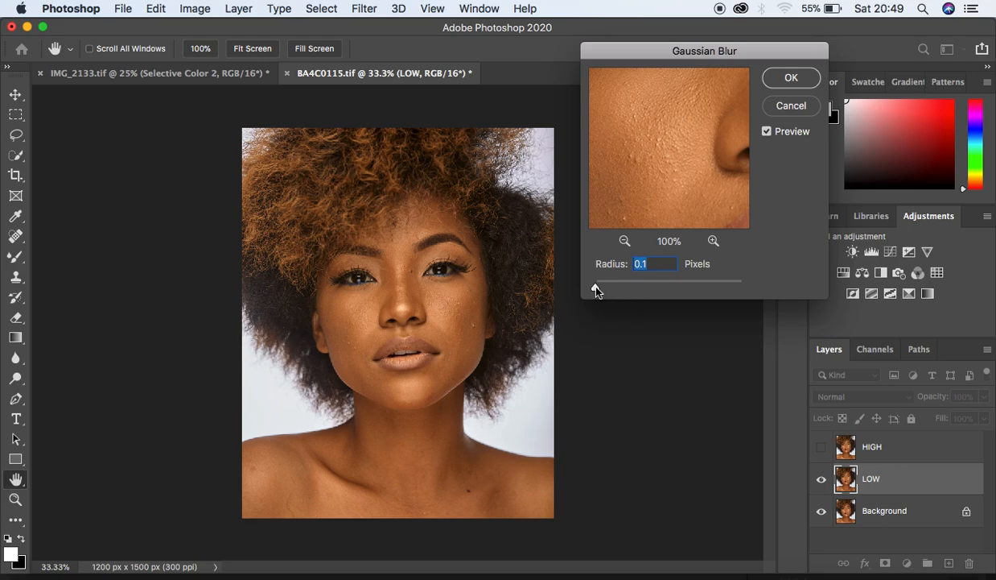
drag(597, 291, 627, 292)
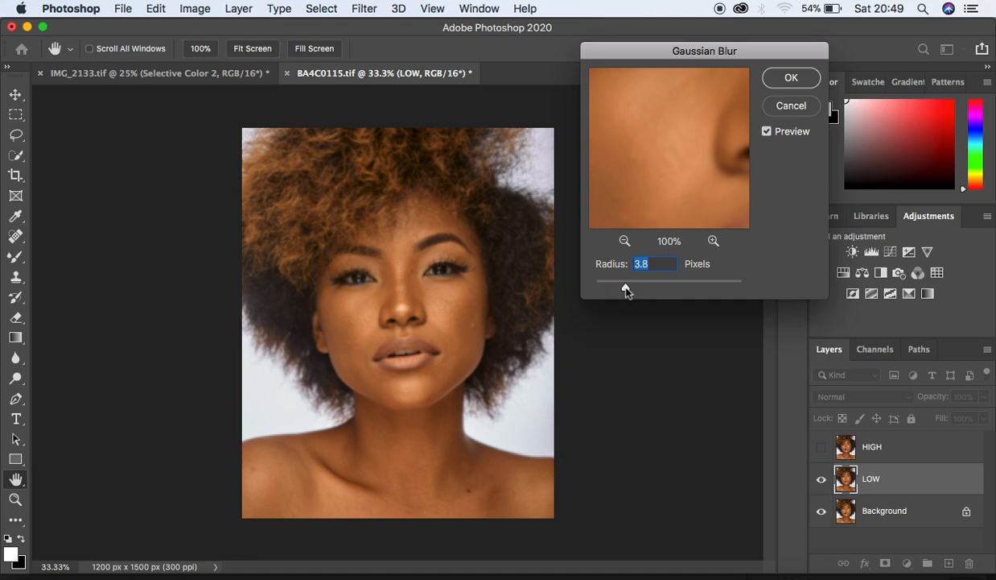
drag(627, 292, 635, 291)
Step: Check the blur preview around the eye and chin, and apply the Gaussian Blur to the LOW layer
drag(703, 151, 573, 184)
drag(704, 130, 605, 178)
drag(656, 117, 714, 184)
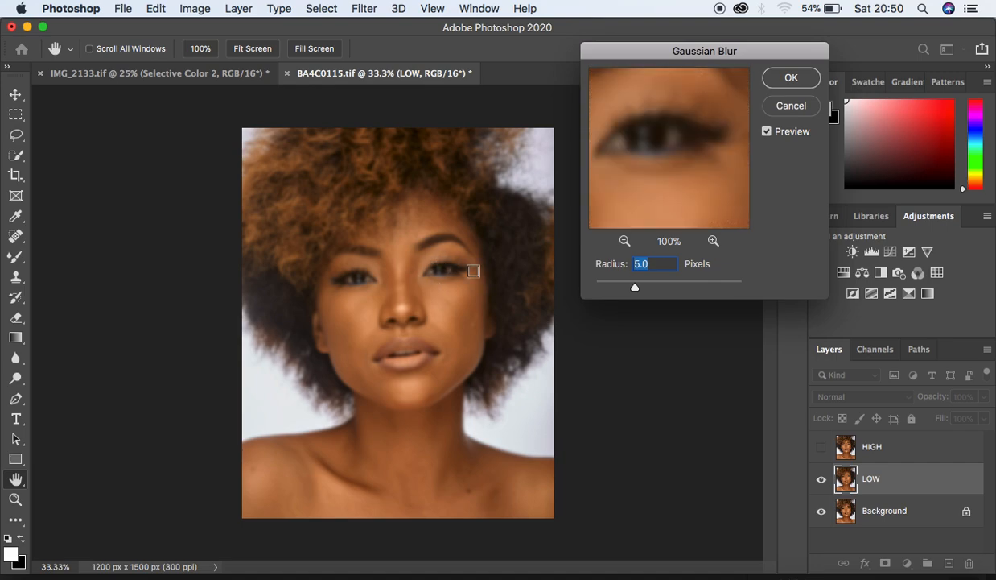
drag(645, 185, 708, 88)
drag(650, 153, 738, 111)
drag(695, 191, 683, 90)
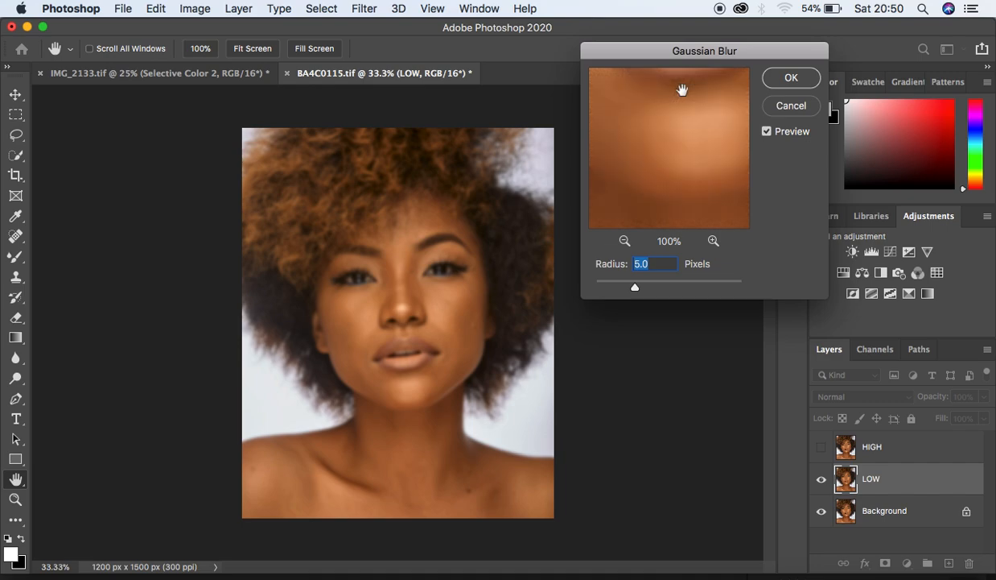
click(787, 78)
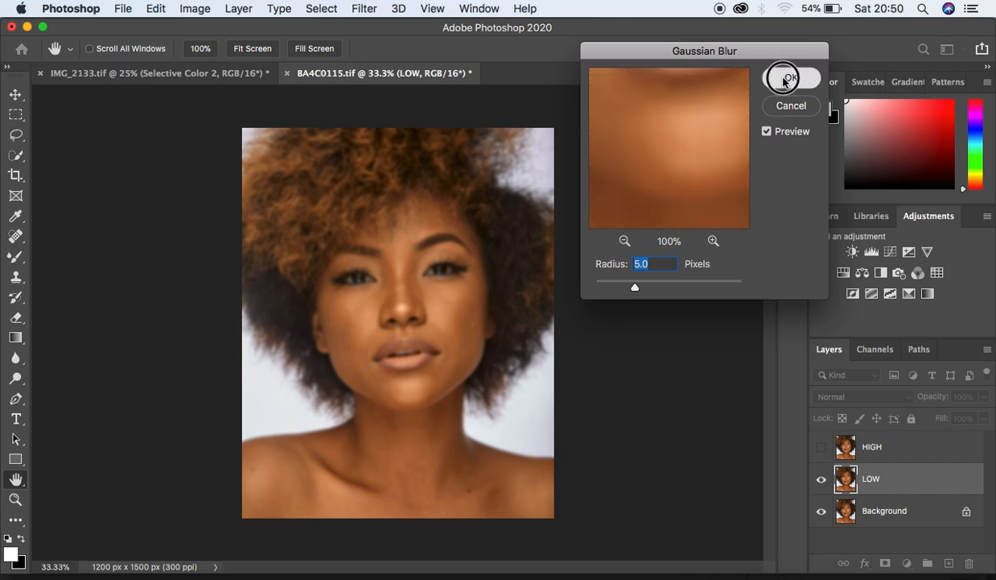
Step: Make the HIGH layer visible again and open Apply Image for it
key(c)
click(918, 447)
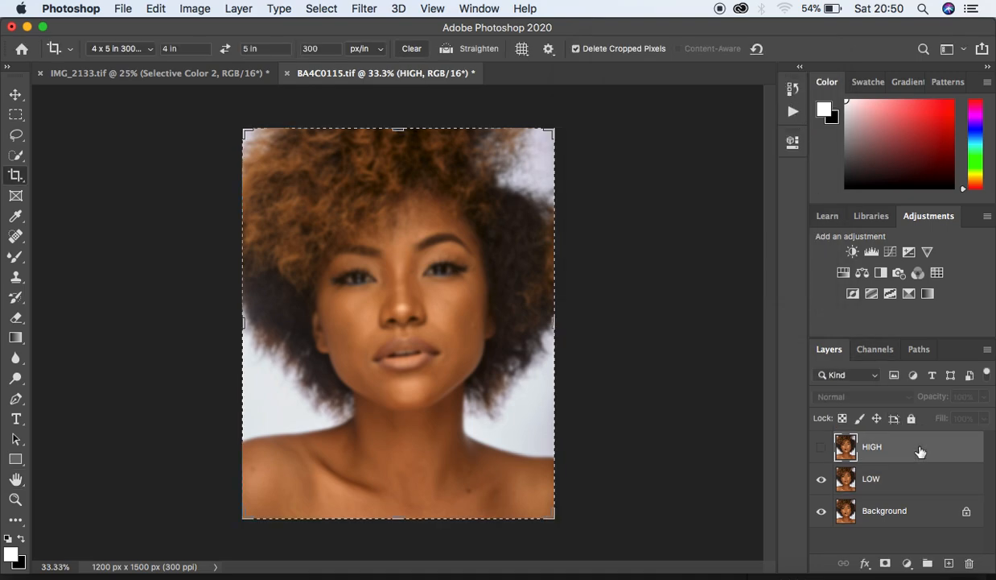
click(822, 446)
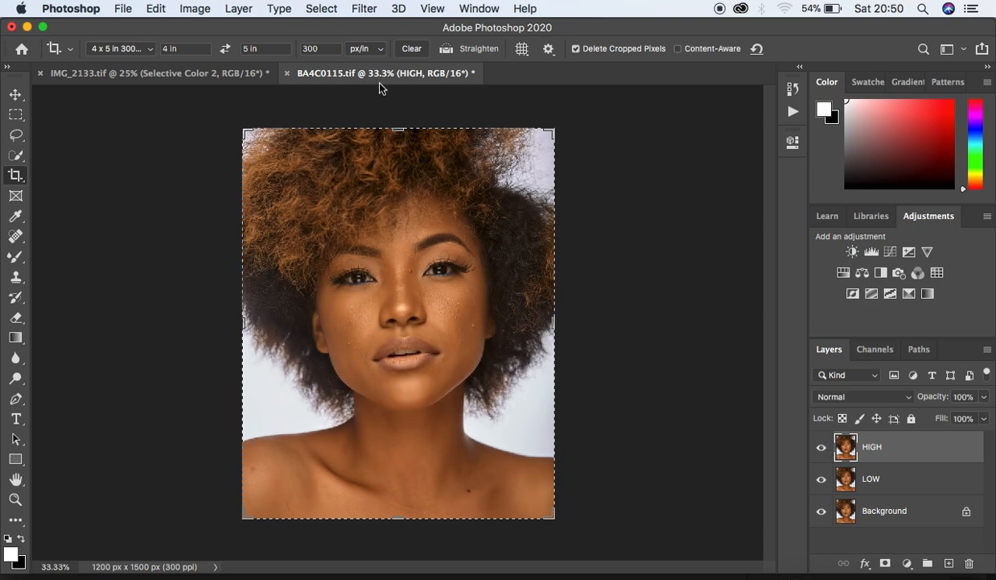
click(193, 8)
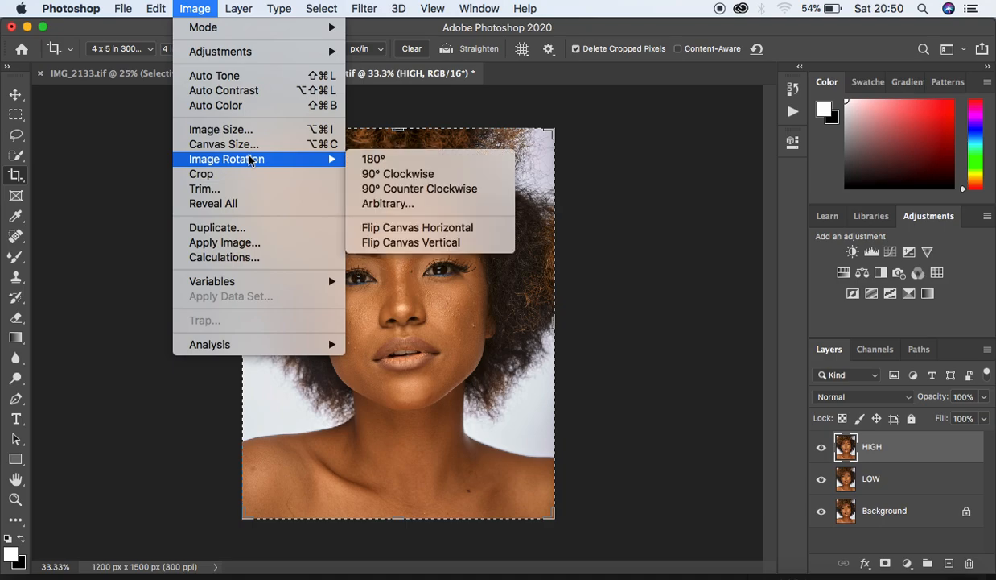
click(249, 242)
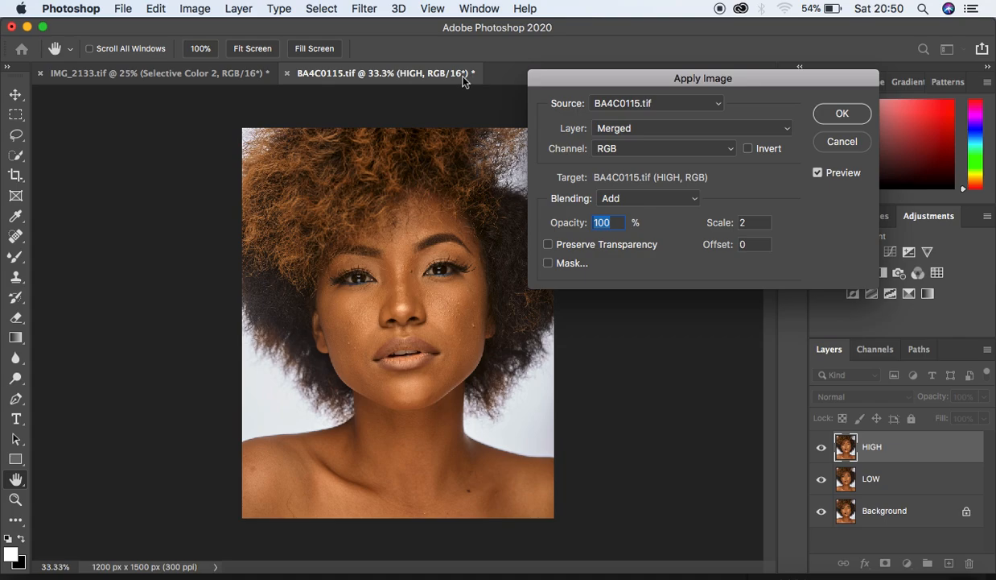
Step: Set the Apply Image source layer to LOW with Add blending and invert the RGB channel
click(633, 130)
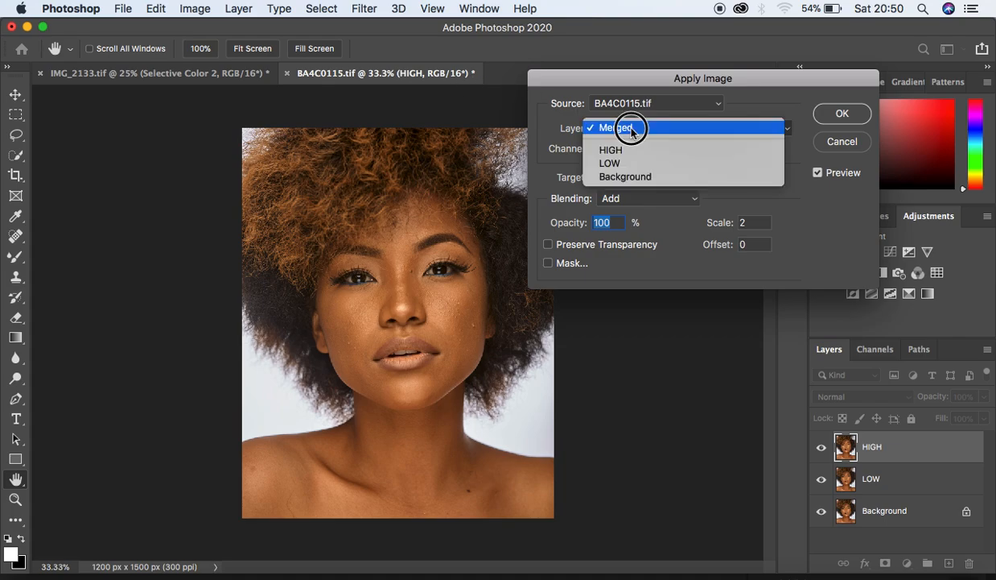
click(634, 161)
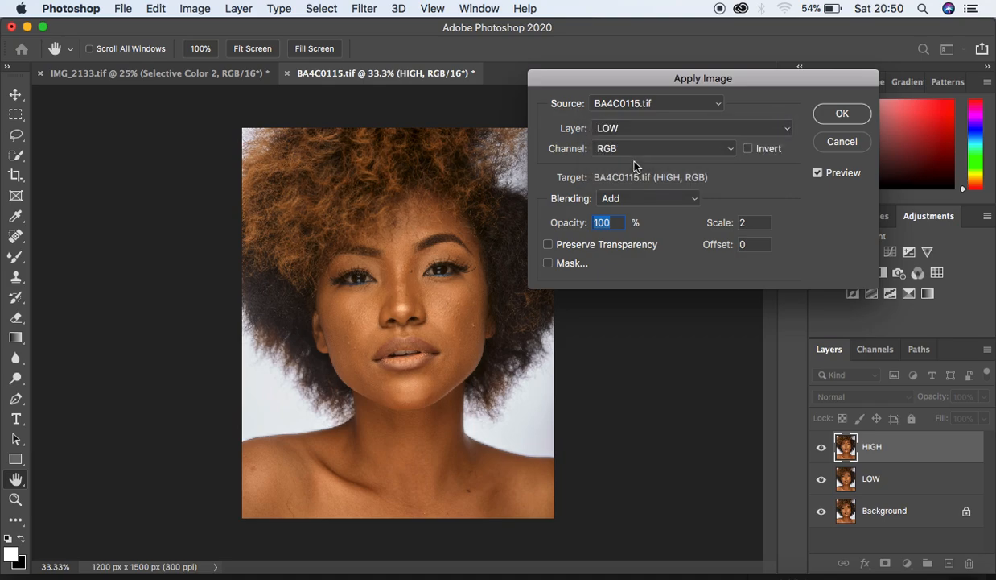
click(640, 203)
click(640, 203)
click(749, 151)
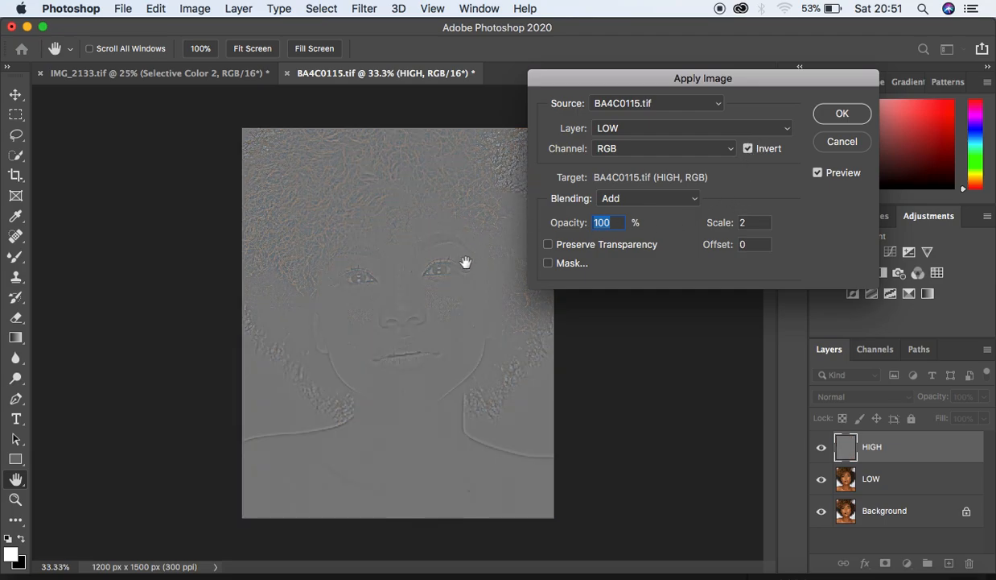
Step: Review the available blending modes, keep Add with scale 2 and offset 0, and apply the image to the HIGH layer
key(super+plus)
key(super+minus)
key(super+minus)
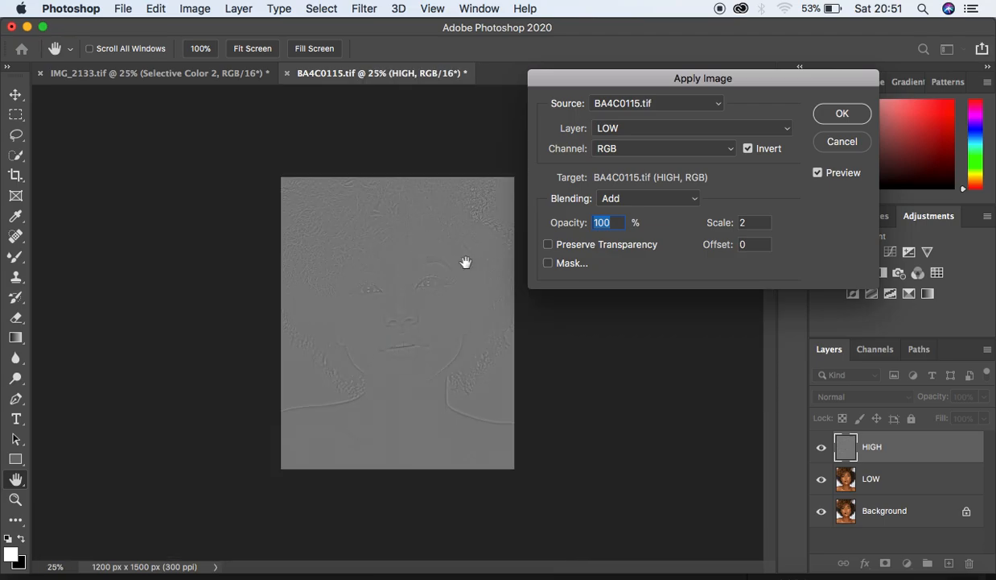
click(634, 202)
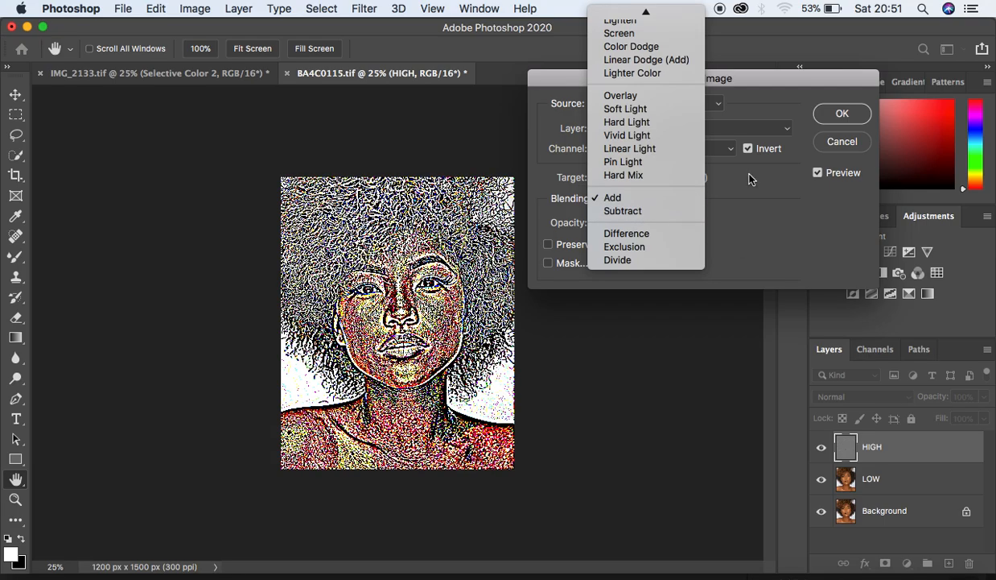
click(733, 186)
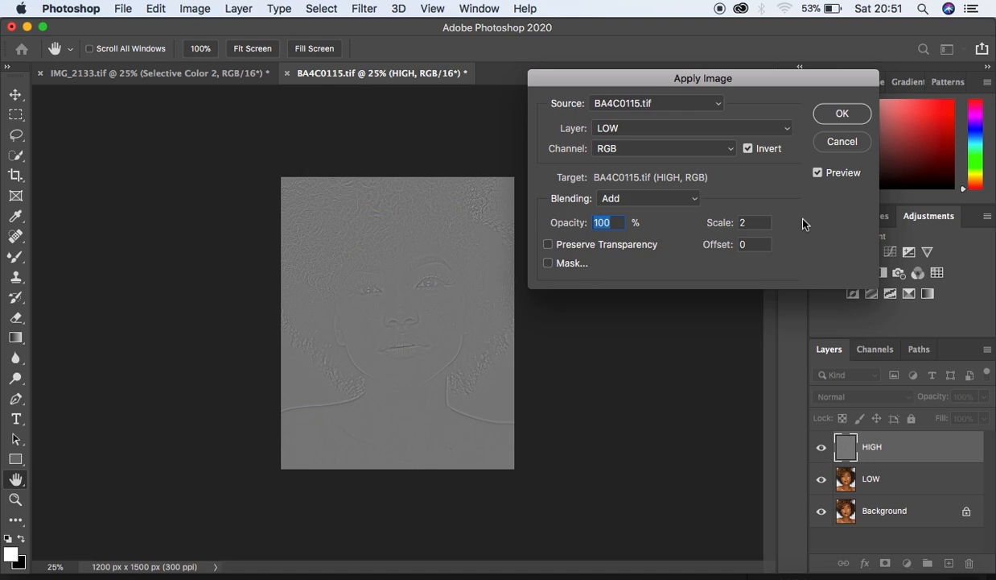
click(838, 115)
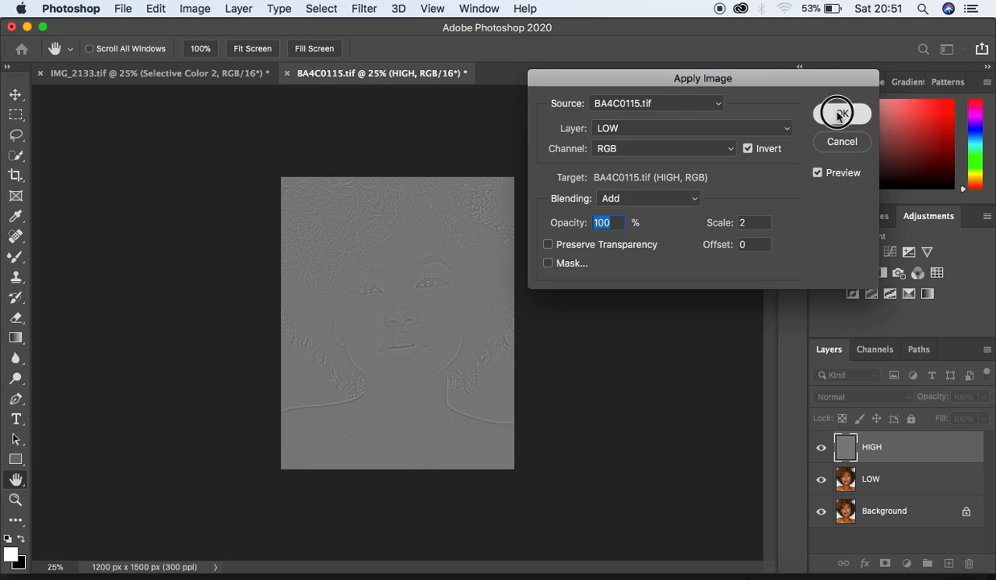
Step: Set the HIGH layer's blend mode to Linear Light and activate the Lasso tool
key(c)
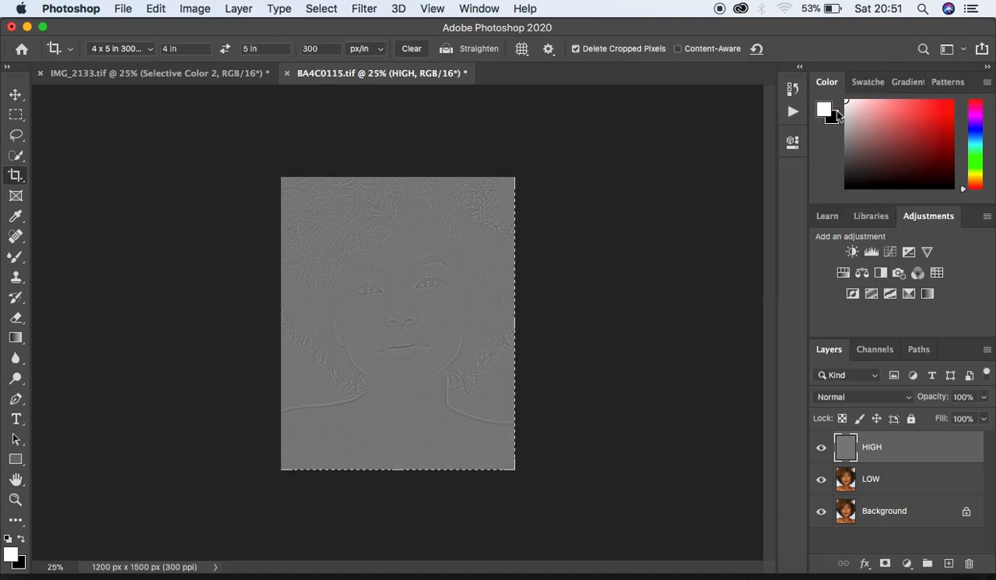
click(861, 399)
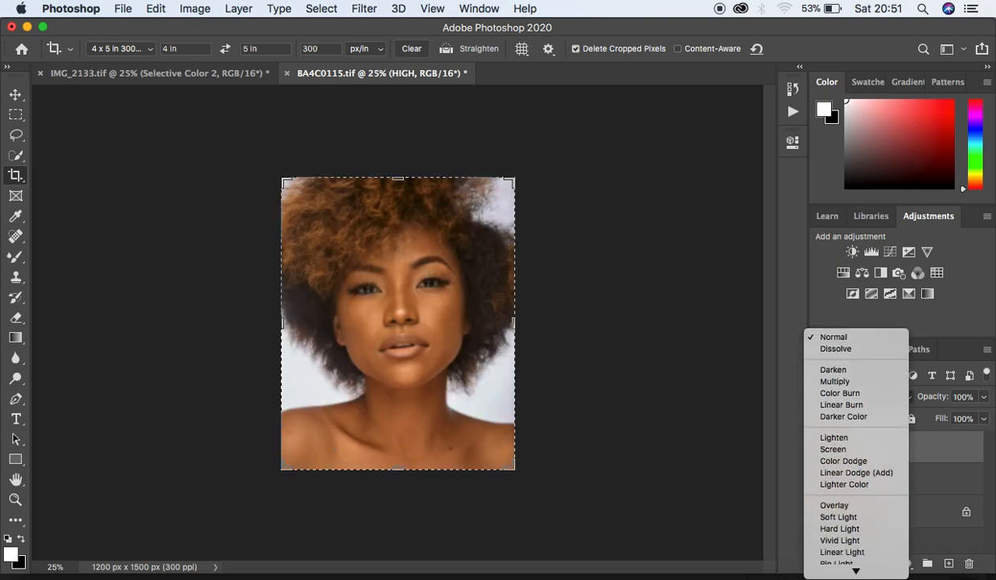
click(837, 493)
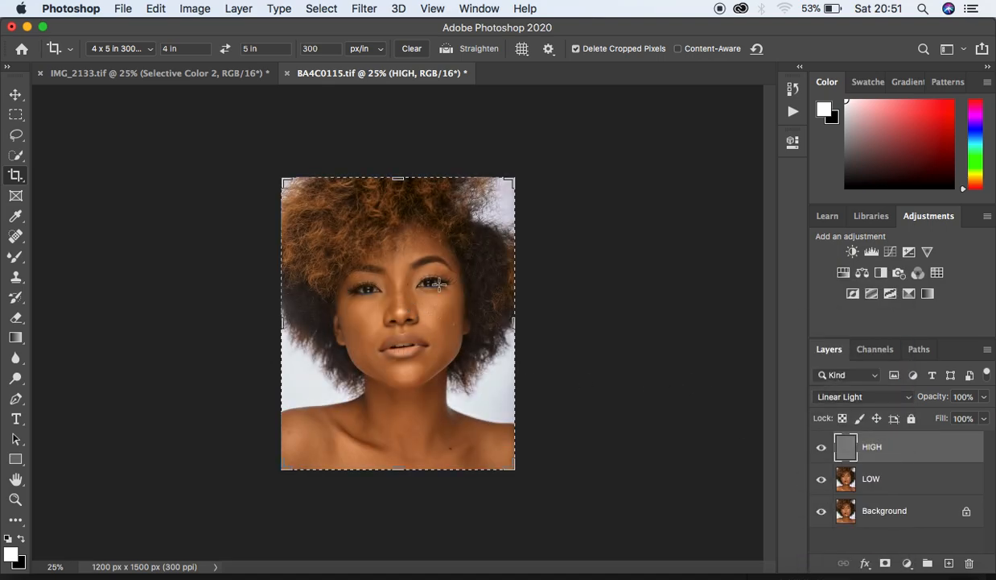
click(17, 139)
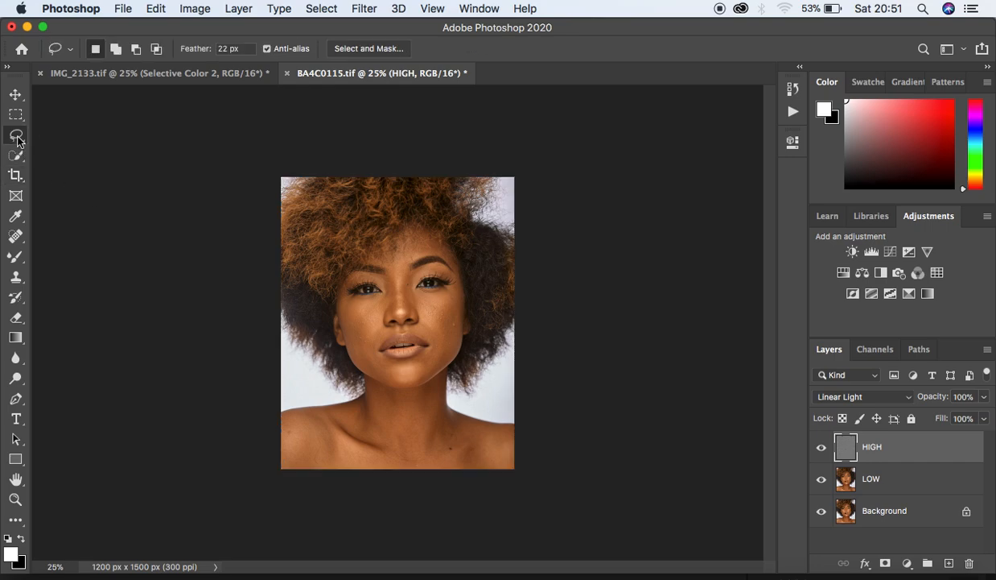
Step: Group the HIGH and LOW layers, name the group FS, and expand it
shift+click(923, 488)
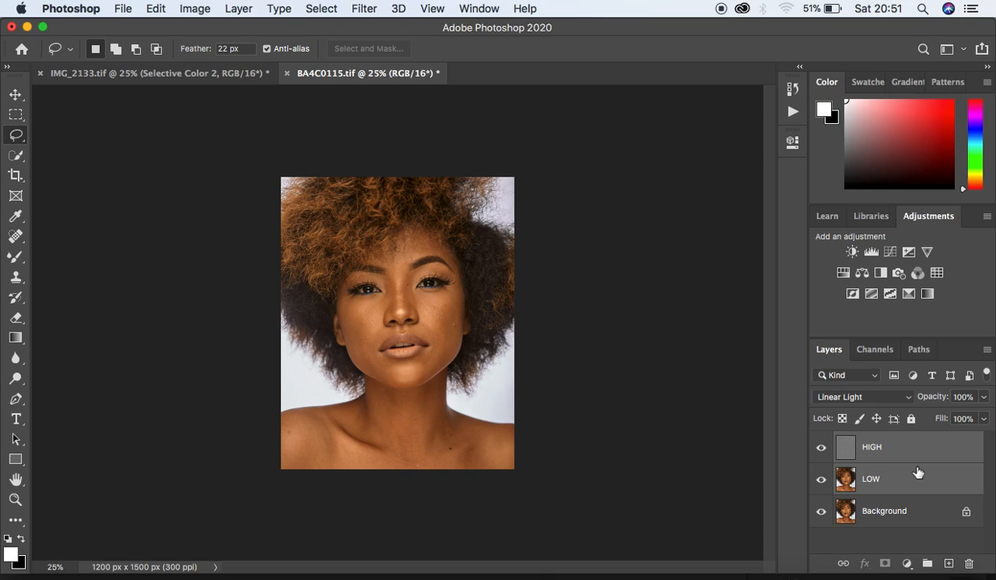
key(super+g)
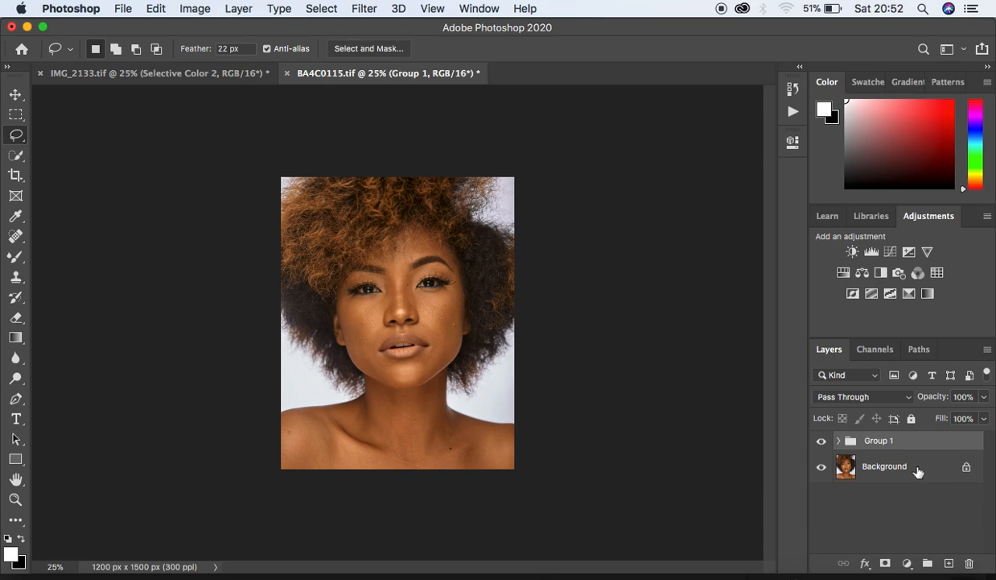
click(840, 441)
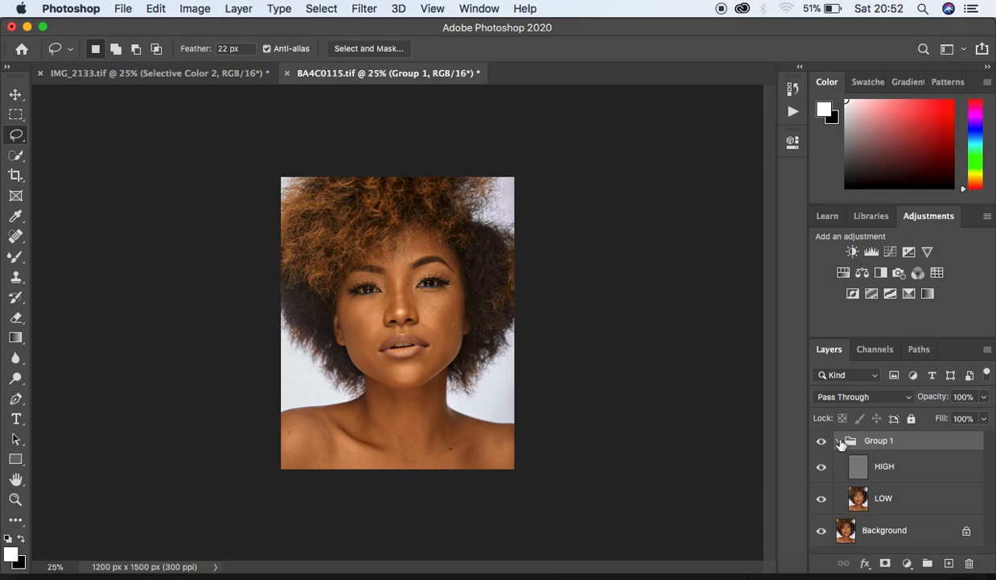
click(840, 442)
double_click(874, 441)
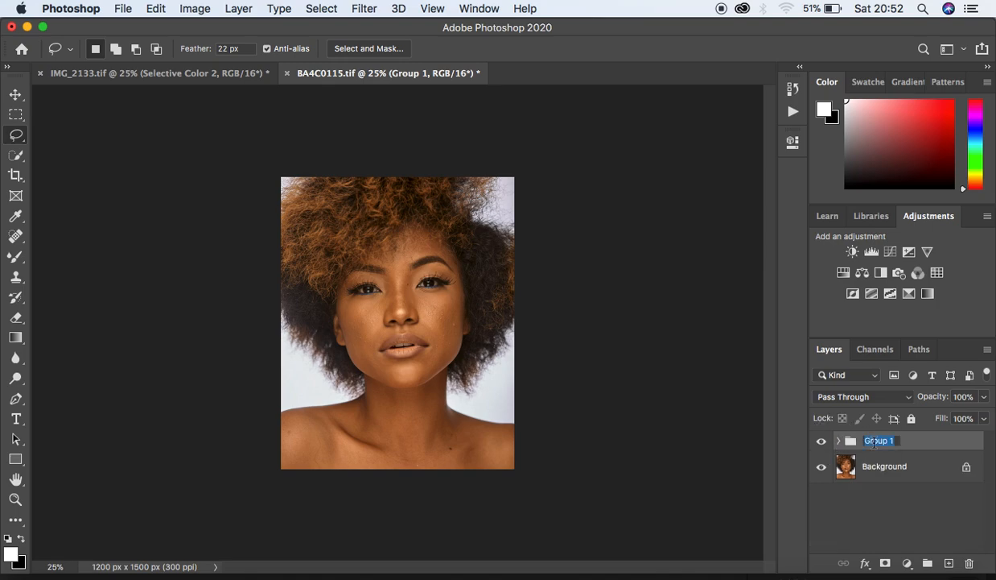
text(FS)
key(Return)
click(840, 441)
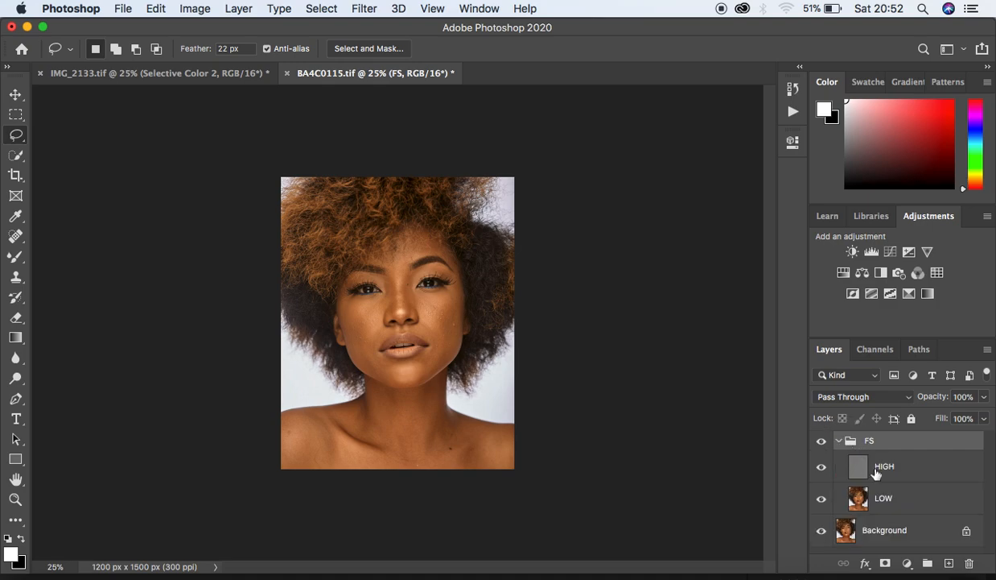
Step: On the LOW layer, lasso the cheek on the picture's left side with a 22 px feather
click(858, 491)
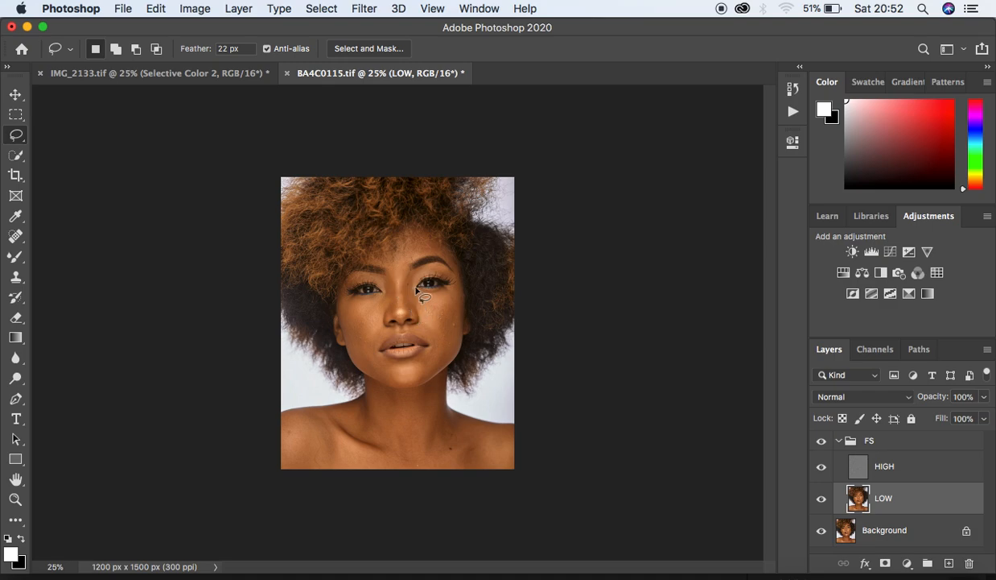
scroll(412, 352, up, 2)
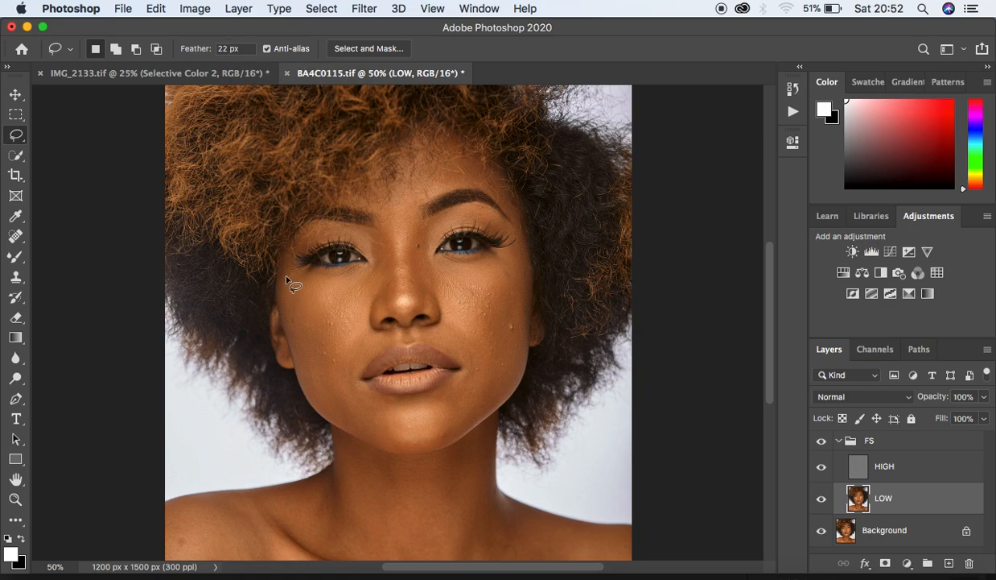
mouse_move(284, 278)
mouse_down()
mouse_move(367, 272)
mouse_move(366, 312)
mouse_move(336, 379)
mouse_move(316, 382)
mouse_move(298, 366)
mouse_move(282, 280)
mouse_up()
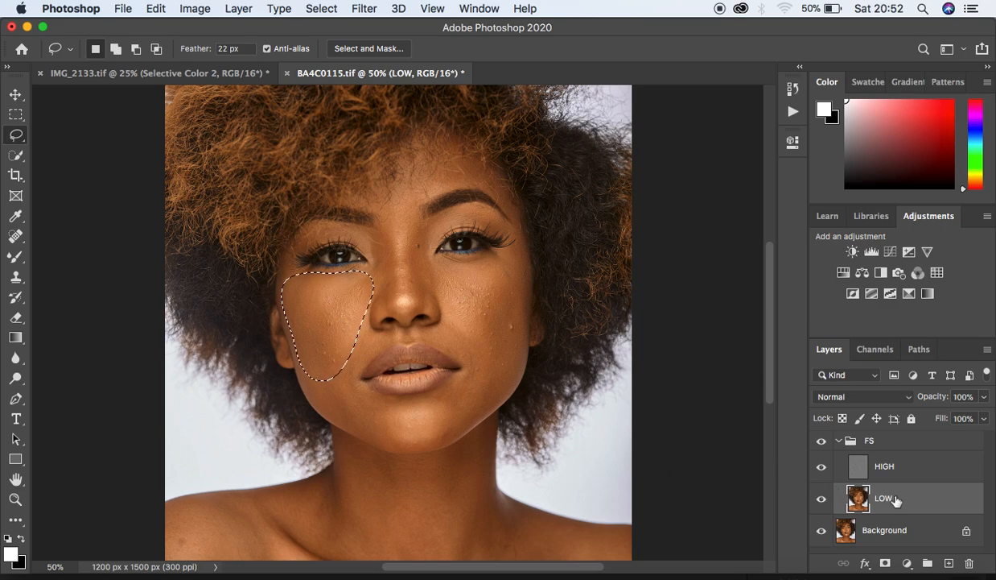
Step: Start a Gaussian Blur on the selected cheek and adjust its radius to 14.8 pixels
click(364, 9)
mouse_move(389, 201)
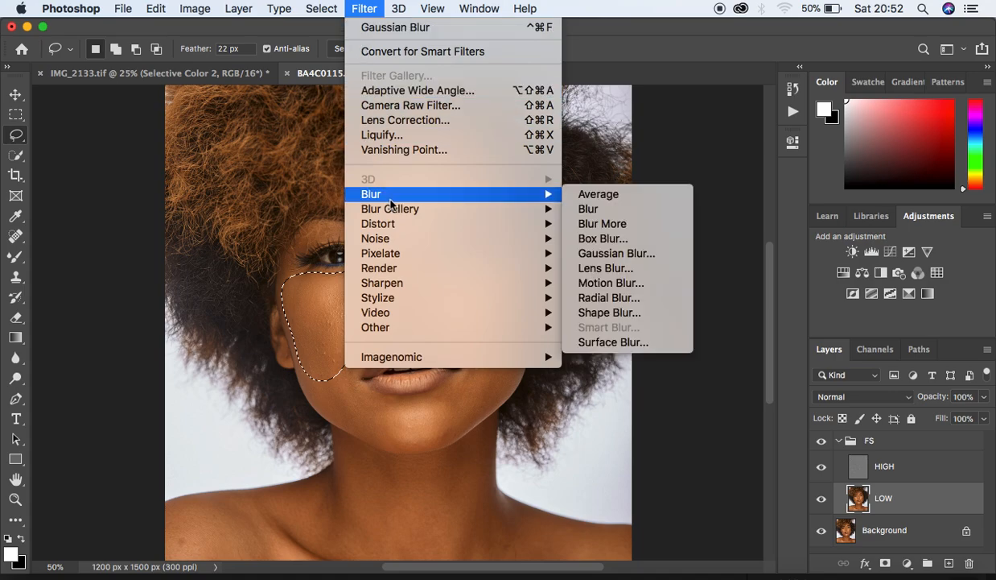
click(617, 254)
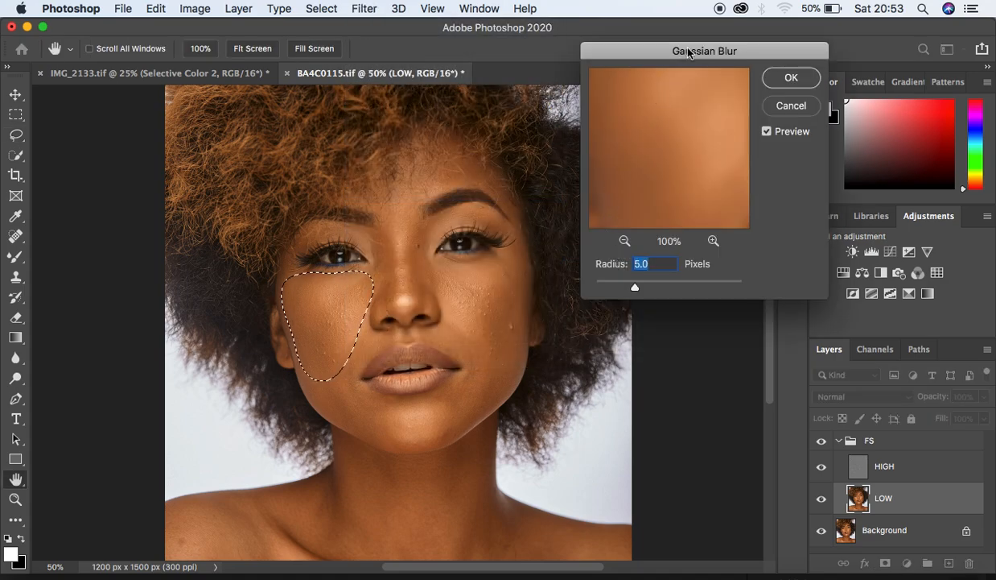
drag(689, 53, 707, 50)
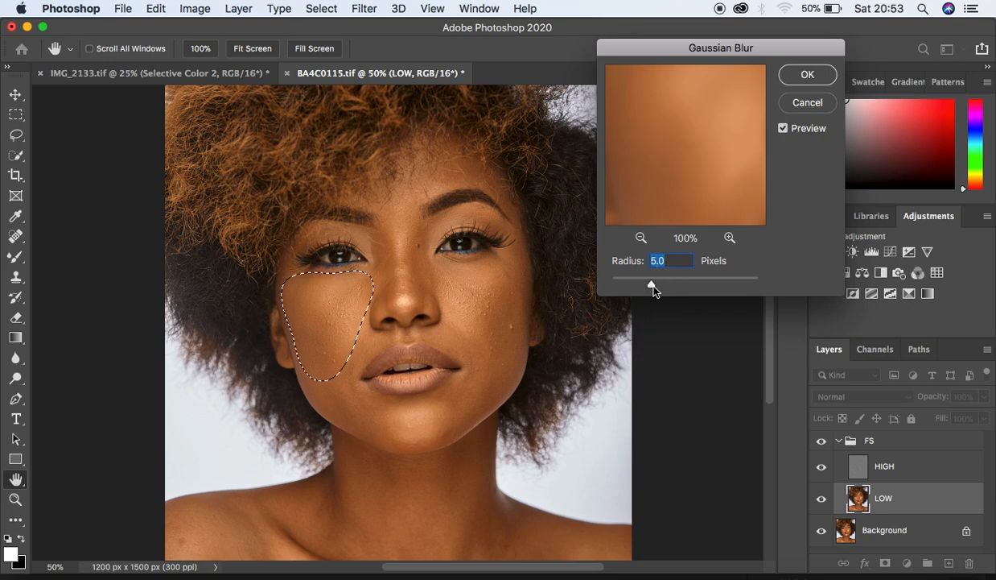
drag(651, 286, 662, 283)
drag(663, 287, 674, 285)
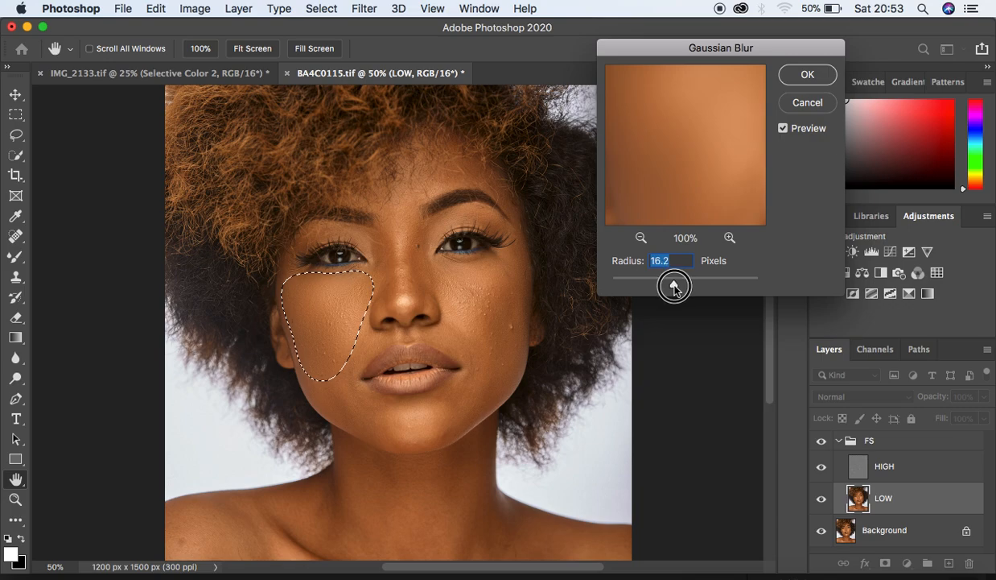
drag(674, 287, 673, 289)
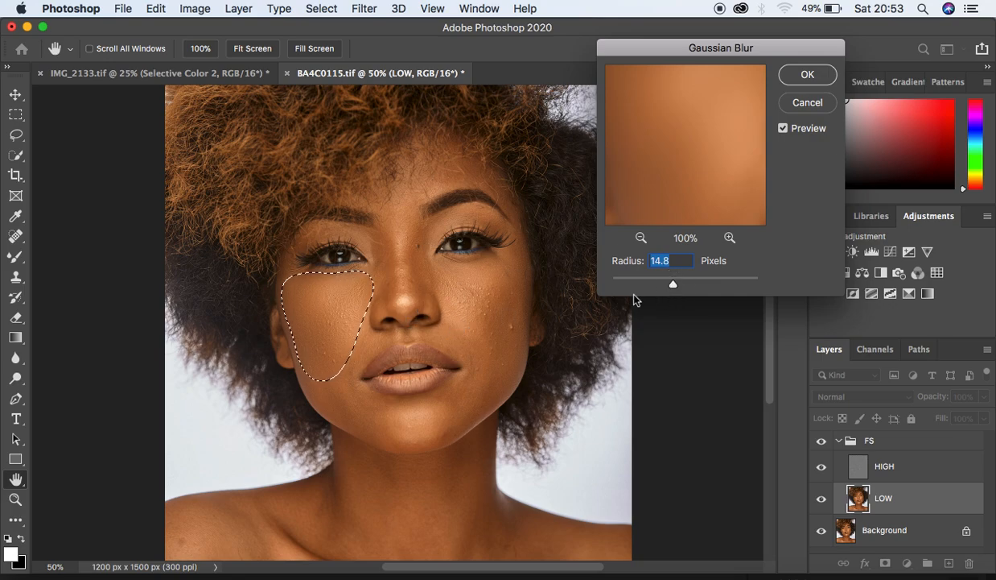
Step: Inspect the cheek at 100%, set the Gaussian Blur radius to 5 pixels, and apply it to the selection
super+click(527, 300)
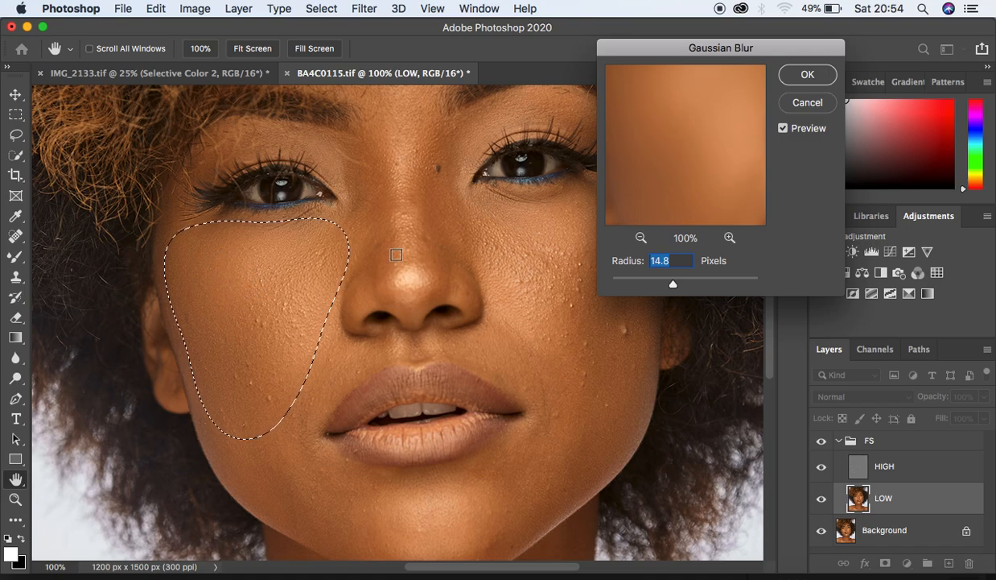
text(5)
click(801, 75)
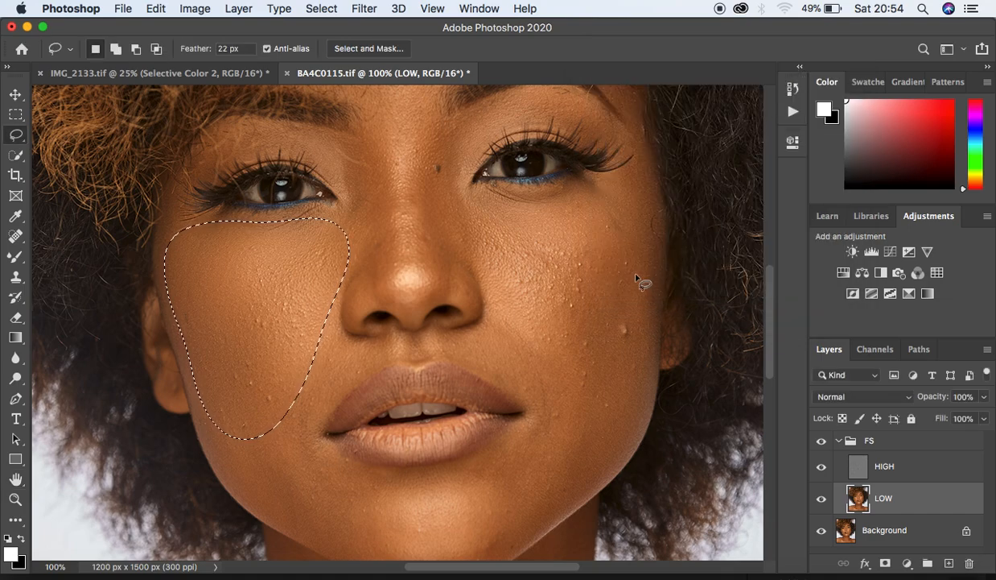
Step: Lasso the cheek on the picture's right side on the LOW layer and repeat the last Gaussian Blur on it
key(super+minus)
key(super+minus)
key(super+minus)
key(super+equal)
key(super+equal)
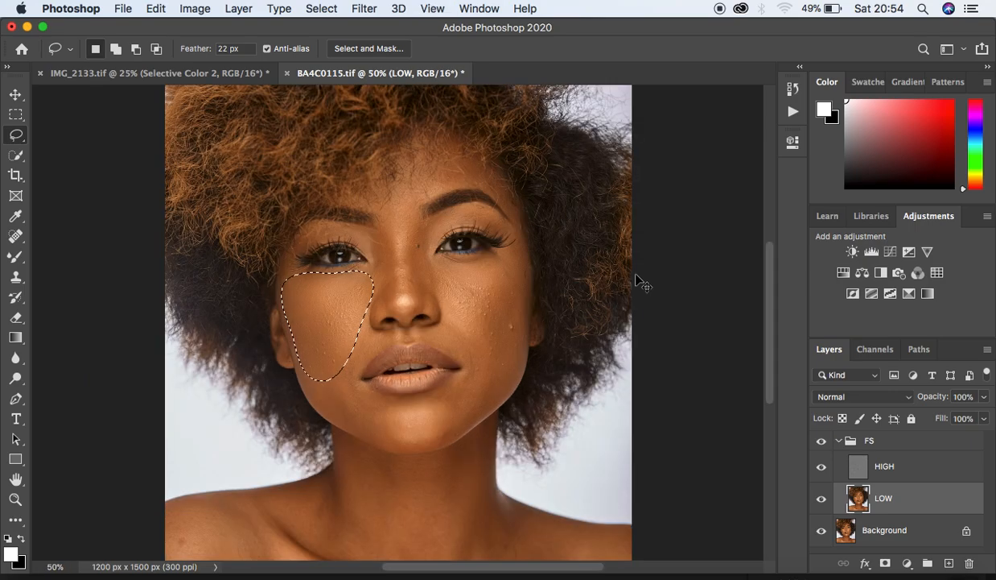
key(super+minus)
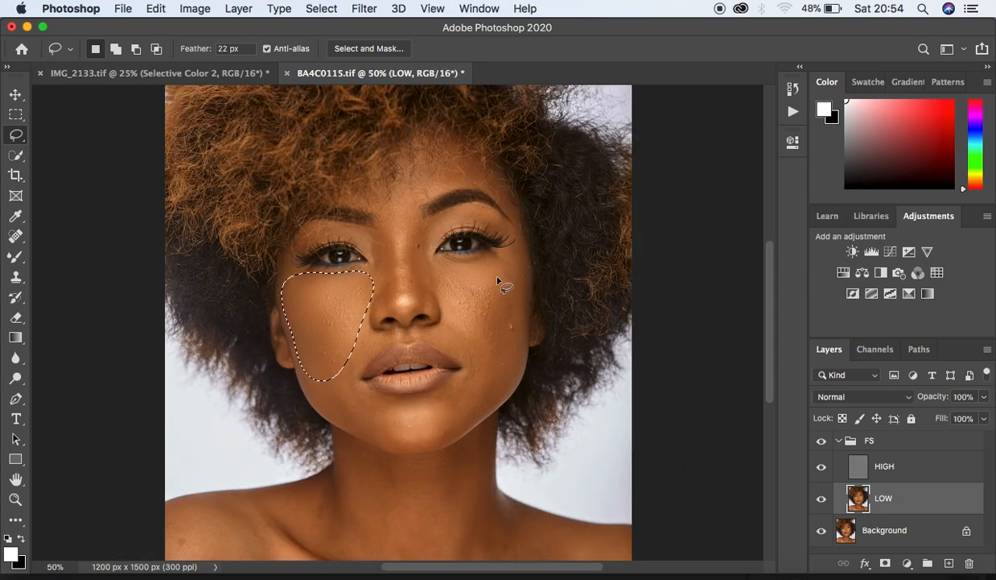
mouse_move(506, 249)
mouse_down()
mouse_move(516, 247)
mouse_move(435, 259)
mouse_move(429, 270)
mouse_move(453, 336)
mouse_move(483, 369)
mouse_move(512, 363)
mouse_move(518, 334)
mouse_move(525, 260)
mouse_move(508, 245)
mouse_up()
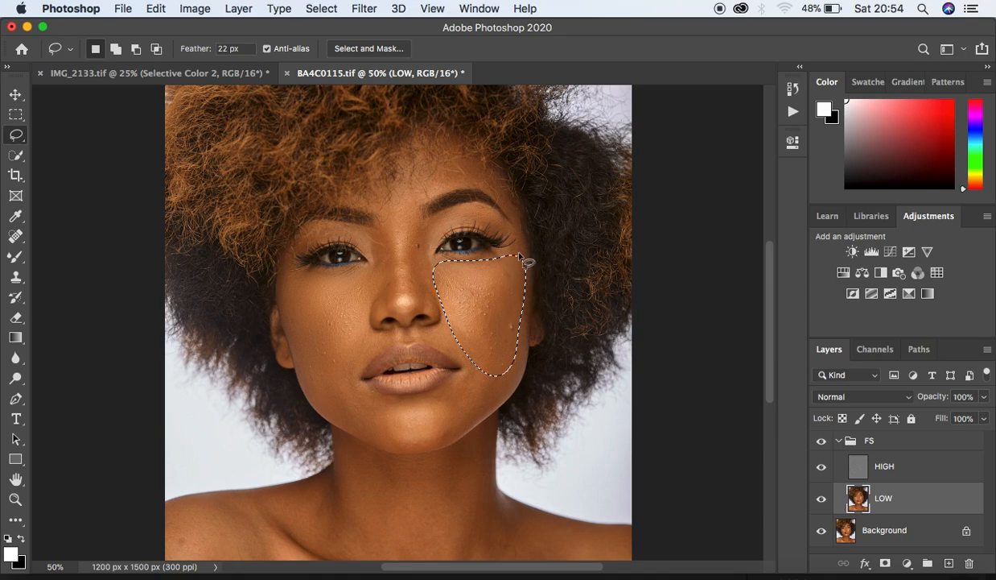
right_click(486, 296)
click(553, 522)
Step: Open Fade for the cheek's Gaussian Blur, test its opacity and keep it at 100%, and clear the selection
right_click(494, 331)
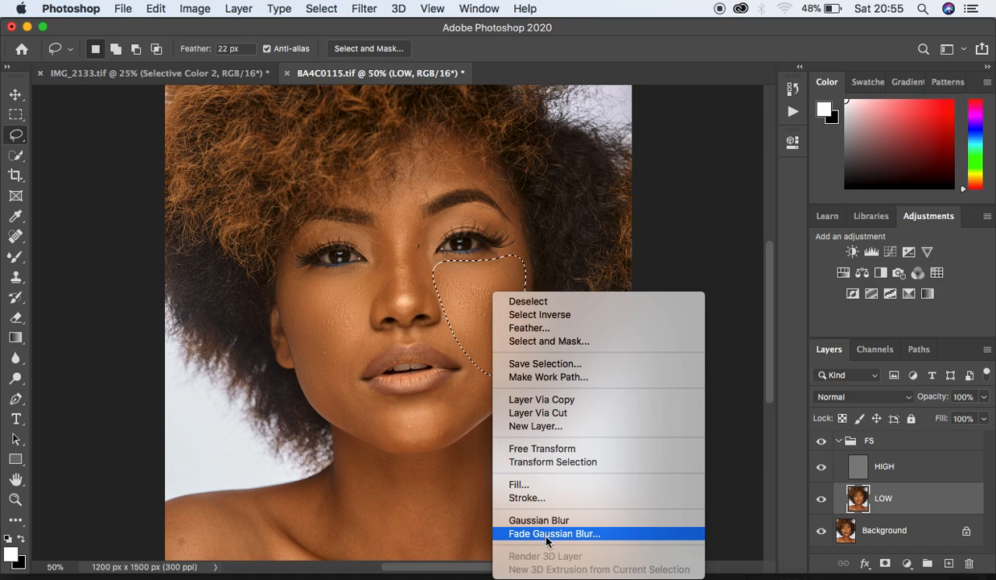
click(461, 273)
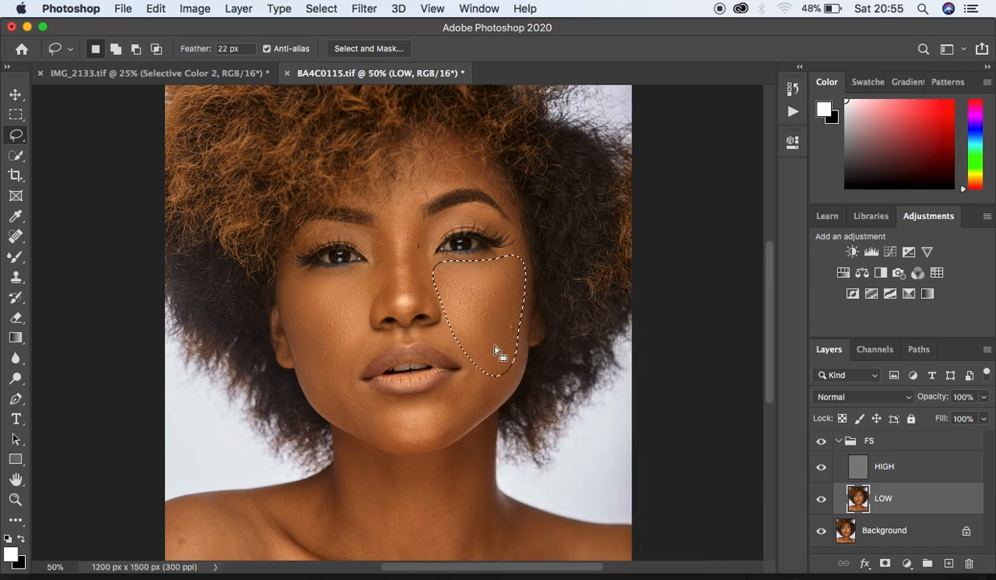
key(shift)
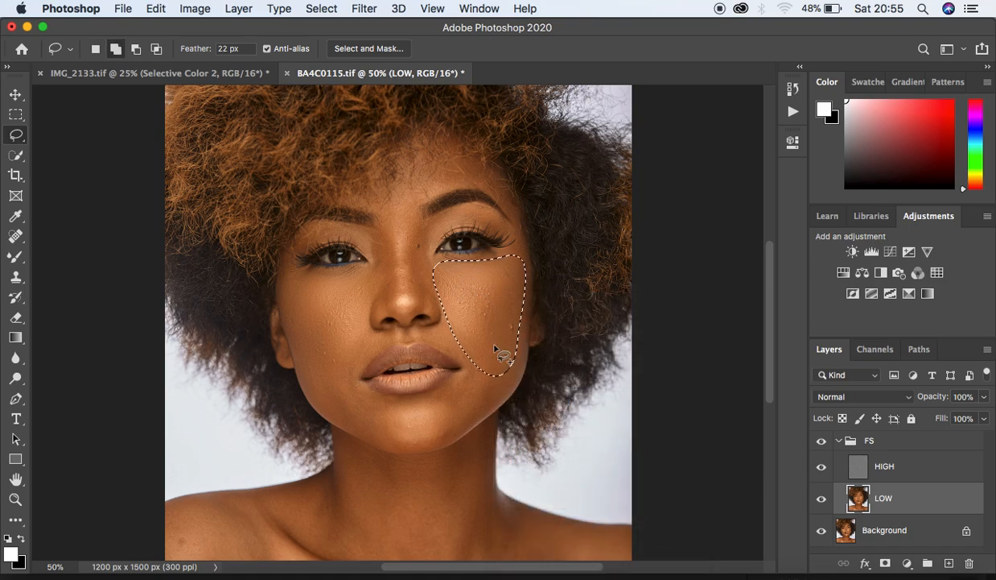
key(shift+super+f)
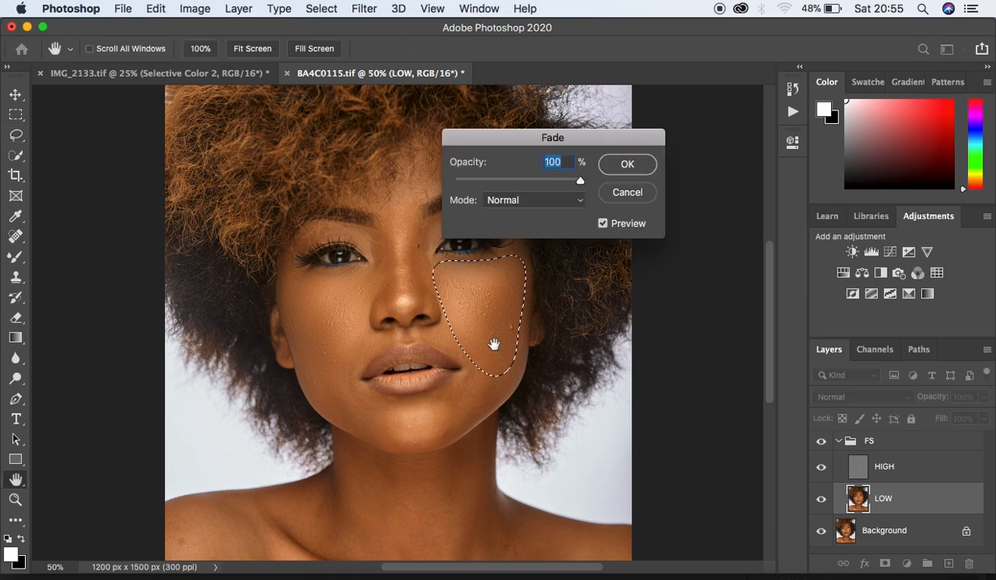
mouse_move(570, 183)
mouse_down()
mouse_move(508, 179)
mouse_move(582, 181)
mouse_up()
click(627, 165)
key(super+d)
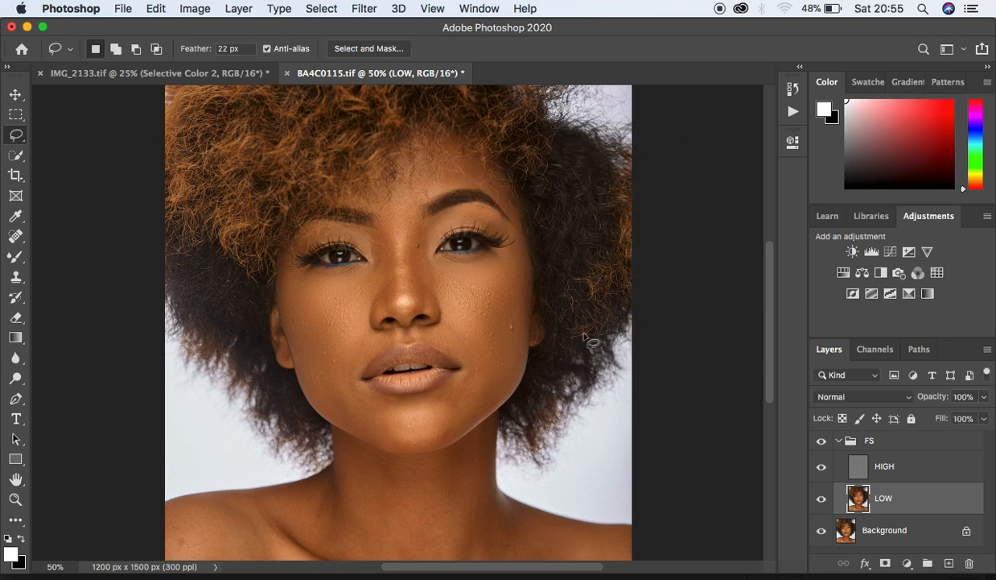
Step: Lasso the chin and jaw area below the lips on the LOW layer and repeat the last Gaussian Blur on it
click(319, 367)
mouse_move(319, 367)
mouse_down()
mouse_move(351, 364)
mouse_move(361, 391)
mouse_move(385, 401)
mouse_move(427, 400)
mouse_move(488, 340)
mouse_move(511, 342)
mouse_move(518, 366)
mouse_move(454, 432)
mouse_move(389, 443)
mouse_move(311, 403)
mouse_move(297, 361)
mouse_move(317, 336)
mouse_move(342, 345)
mouse_move(359, 388)
mouse_up()
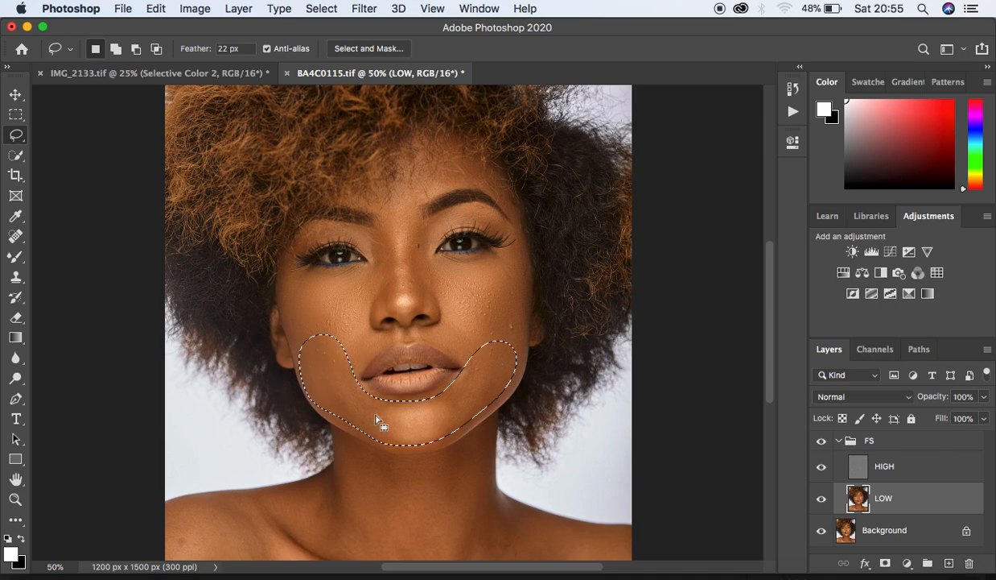
right_click(375, 416)
click(435, 520)
click(440, 524)
Step: Lasso the skin beside each corner of the mouth in turn, repeat the Gaussian Blur on each area, and clear the selection
mouse_move(443, 319)
mouse_down()
mouse_move(437, 357)
mouse_move(478, 377)
mouse_move(482, 346)
mouse_move(443, 322)
mouse_up()
right_click(464, 347)
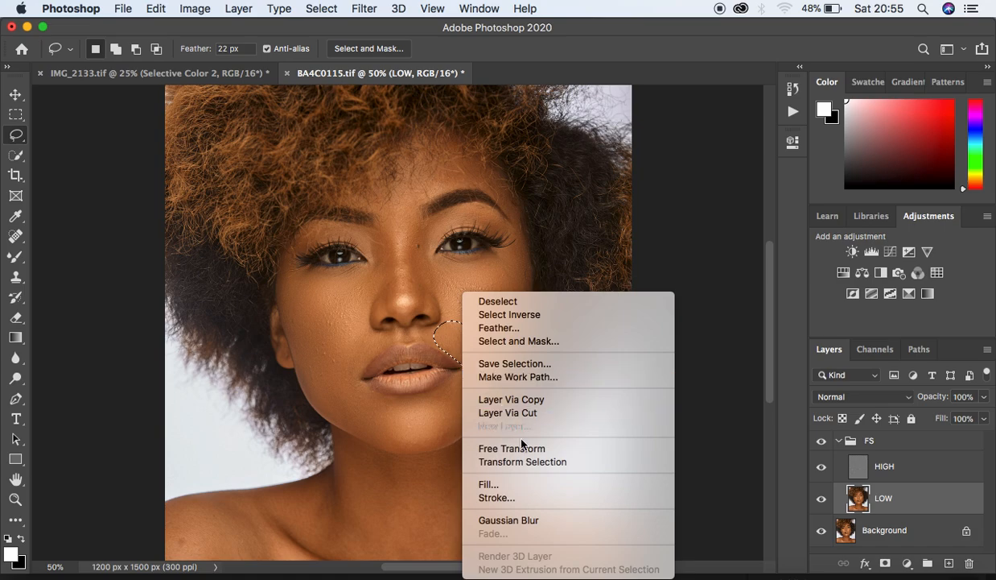
click(544, 523)
key(super+d)
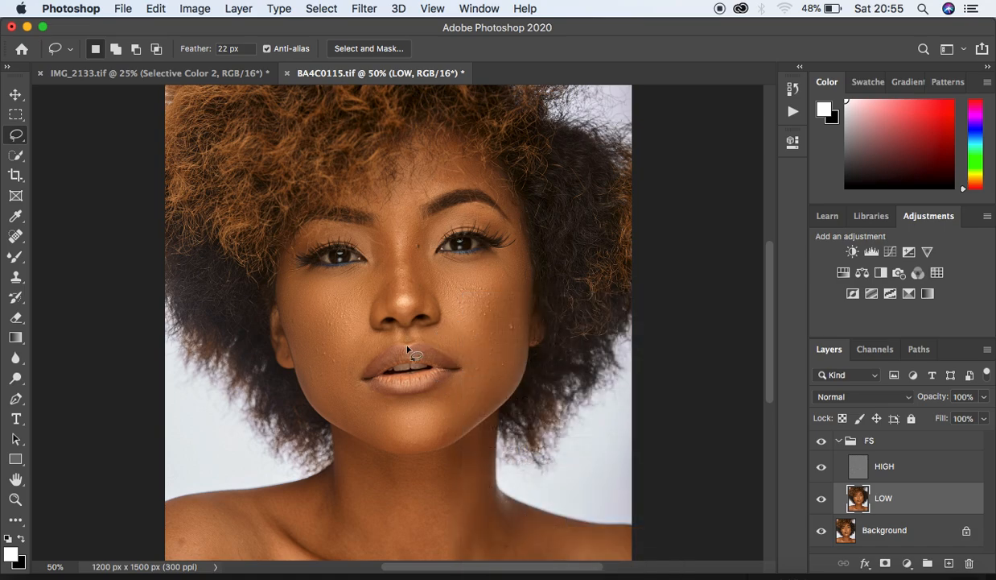
mouse_move(382, 330)
mouse_down()
mouse_move(348, 393)
mouse_move(336, 376)
mouse_move(342, 343)
mouse_move(377, 332)
mouse_up()
right_click(365, 358)
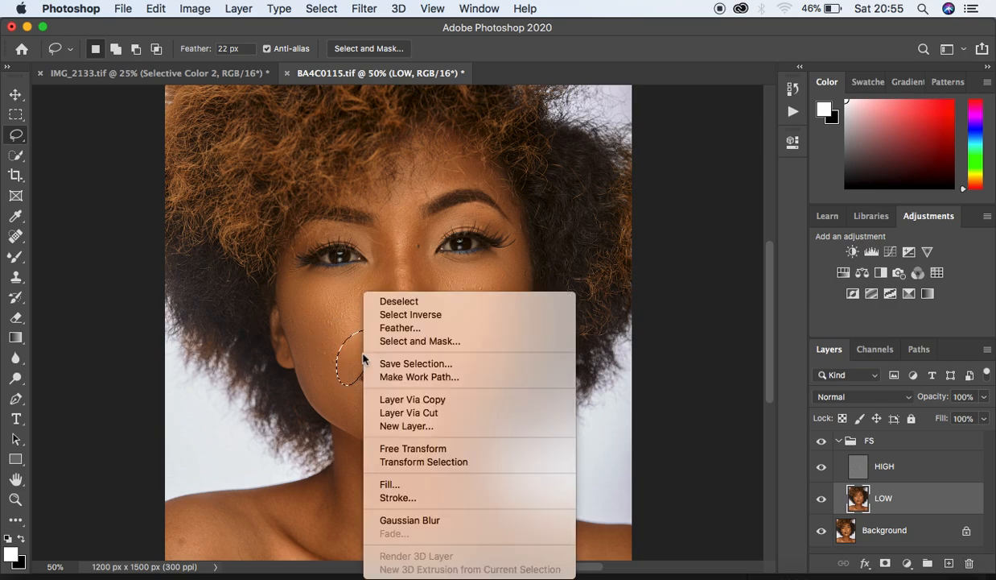
click(438, 521)
key(ctrl+d)
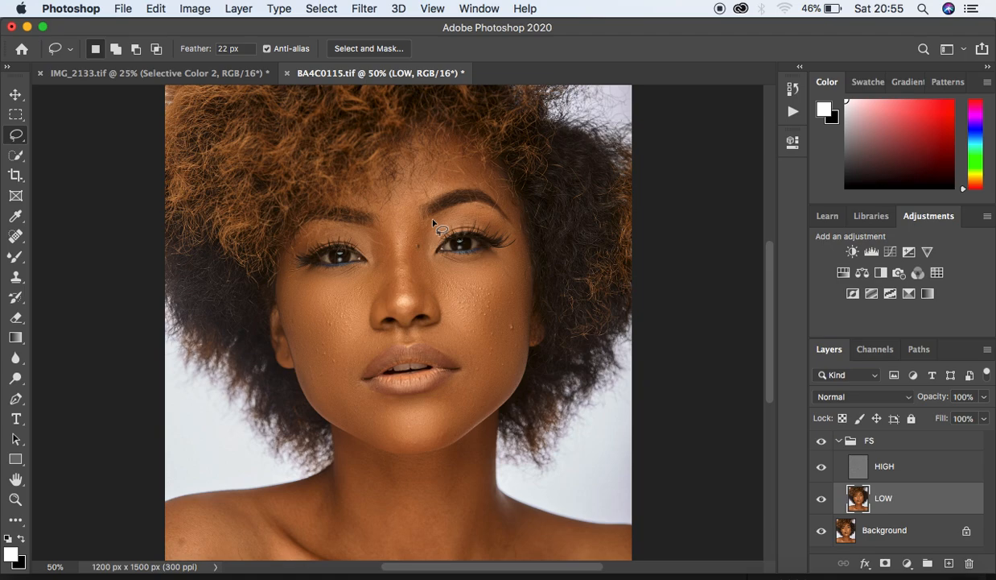
Step: Lasso each side of the nose in turn, starting with the picture's right side, and repeat the Gaussian Blur on each selection
mouse_move(442, 219)
mouse_down()
mouse_move(411, 232)
mouse_move(408, 263)
mouse_move(416, 305)
mouse_move(432, 313)
mouse_move(442, 288)
mouse_move(416, 232)
mouse_up()
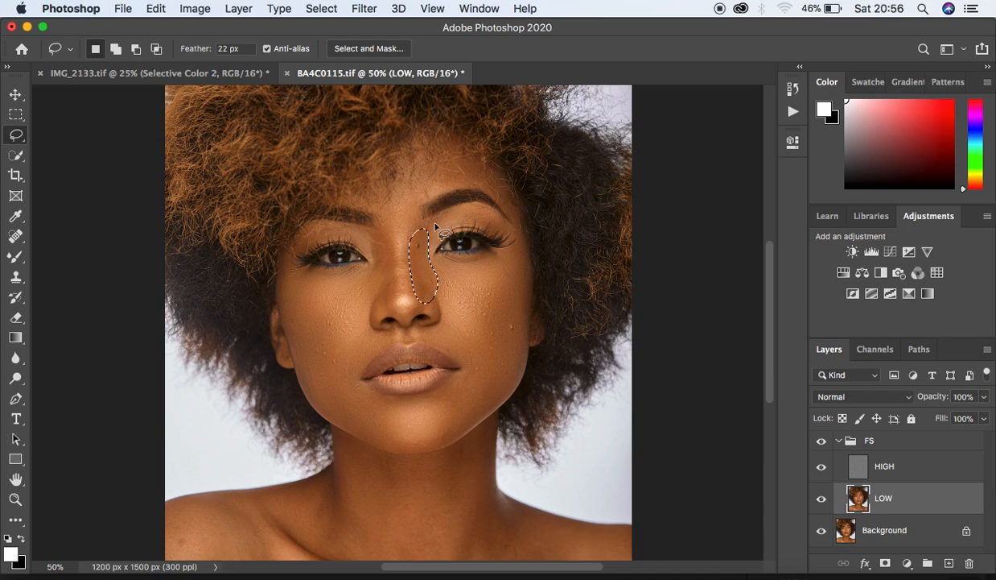
right_click(420, 268)
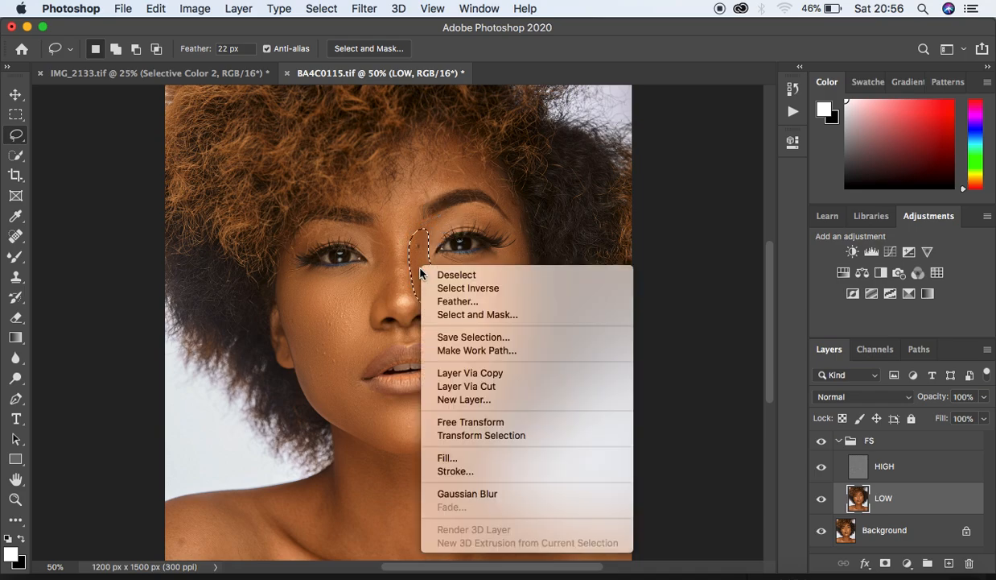
click(487, 499)
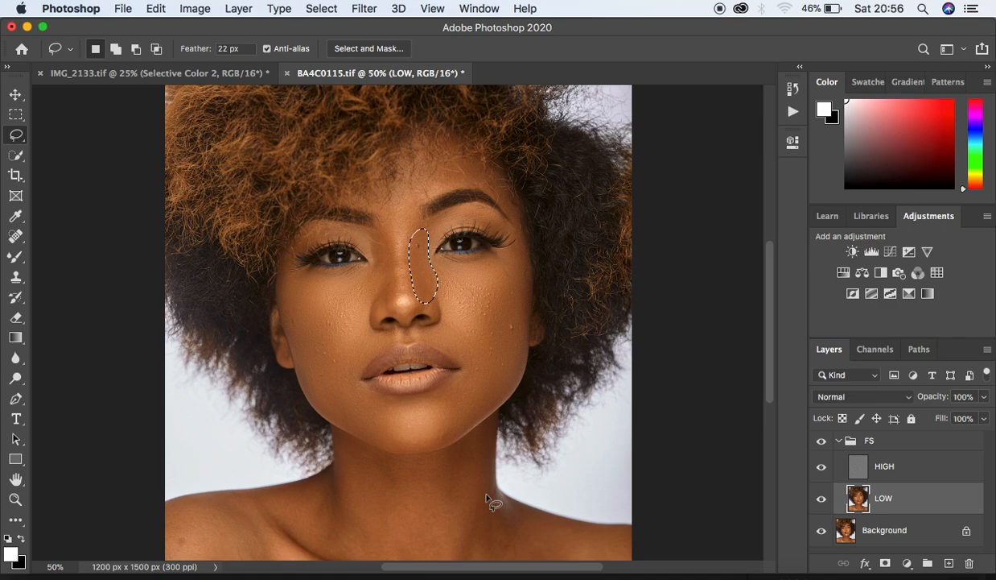
mouse_move(360, 230)
mouse_down()
mouse_move(391, 236)
mouse_move(400, 310)
mouse_move(367, 290)
mouse_move(376, 256)
mouse_up()
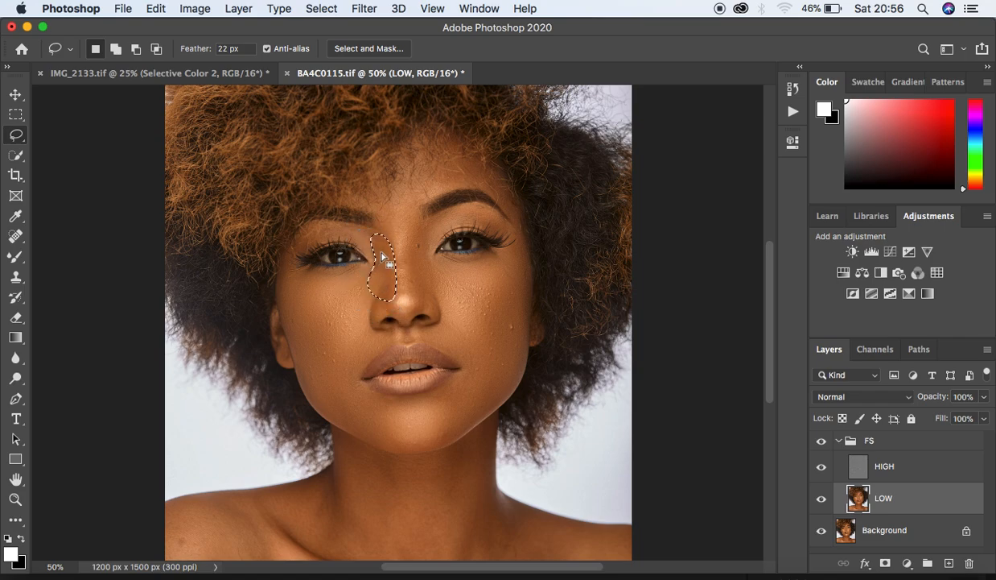
right_click(383, 255)
click(441, 461)
click(442, 462)
Step: Lasso the bridge of the nose, repeat the Gaussian Blur on it, and adjust the blur's opacity with Fade
mouse_move(394, 229)
mouse_down()
mouse_move(405, 230)
mouse_move(415, 296)
mouse_move(396, 293)
mouse_move(393, 239)
mouse_up()
right_click(403, 273)
click(455, 476)
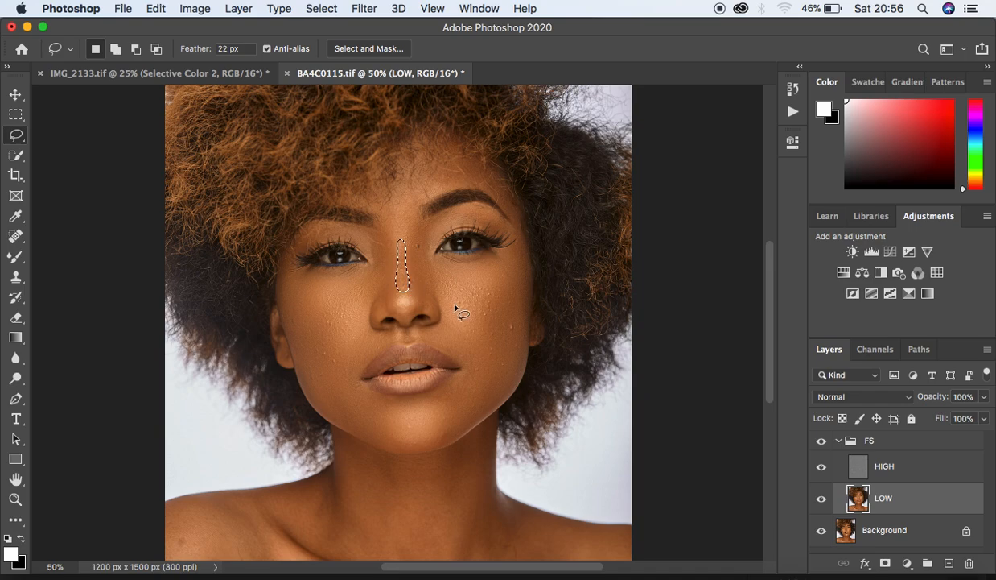
key(shift)
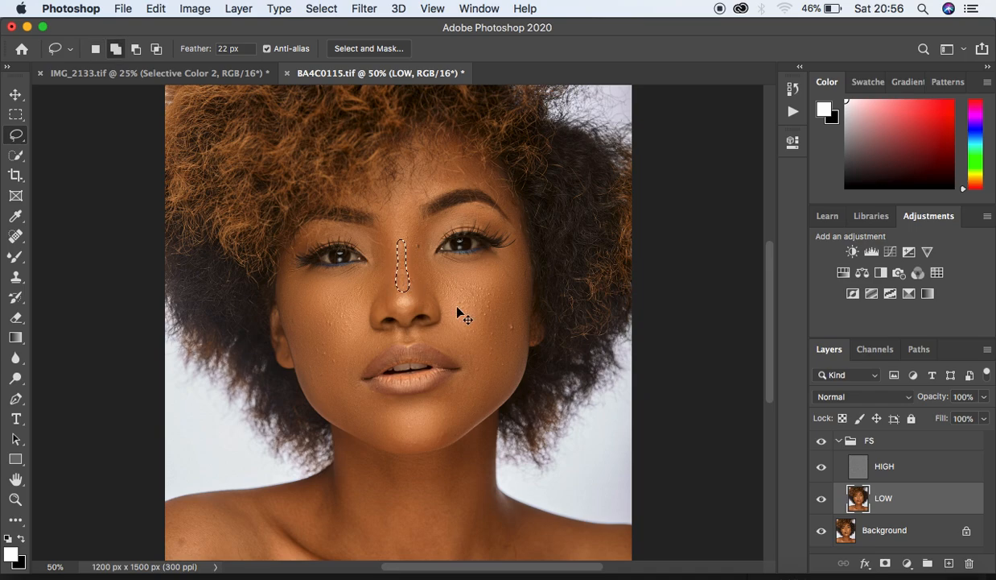
key(super+shift+f)
drag(573, 186, 513, 184)
click(631, 161)
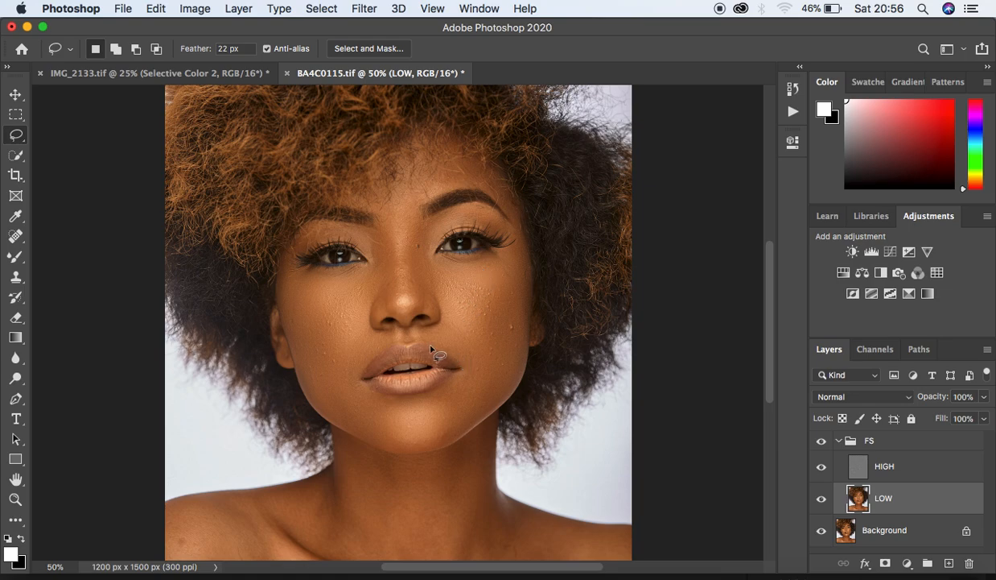
Step: Lasso the lower cheek on the picture's left side and the area between the eyebrows, repeating the Gaussian Blur on each
mouse_move(330, 379)
mouse_down()
mouse_move(362, 416)
mouse_move(330, 419)
mouse_move(312, 374)
mouse_move(327, 392)
mouse_up()
right_click(327, 392)
click(410, 521)
mouse_move(381, 210)
mouse_down()
mouse_move(385, 228)
mouse_move(412, 216)
mouse_move(400, 195)
mouse_move(396, 211)
mouse_up()
right_click(398, 216)
click(464, 441)
key(super+h)
Step: Compare the smoothed face with the original by toggling the FS group's visibility
key(super+minus)
key(super+minus)
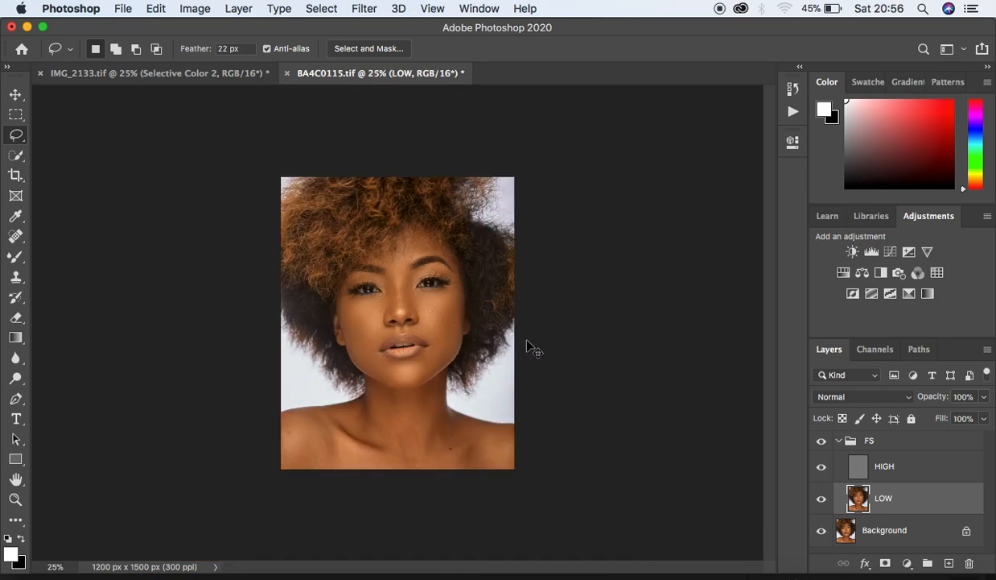
key(super+plus)
key(super+plus)
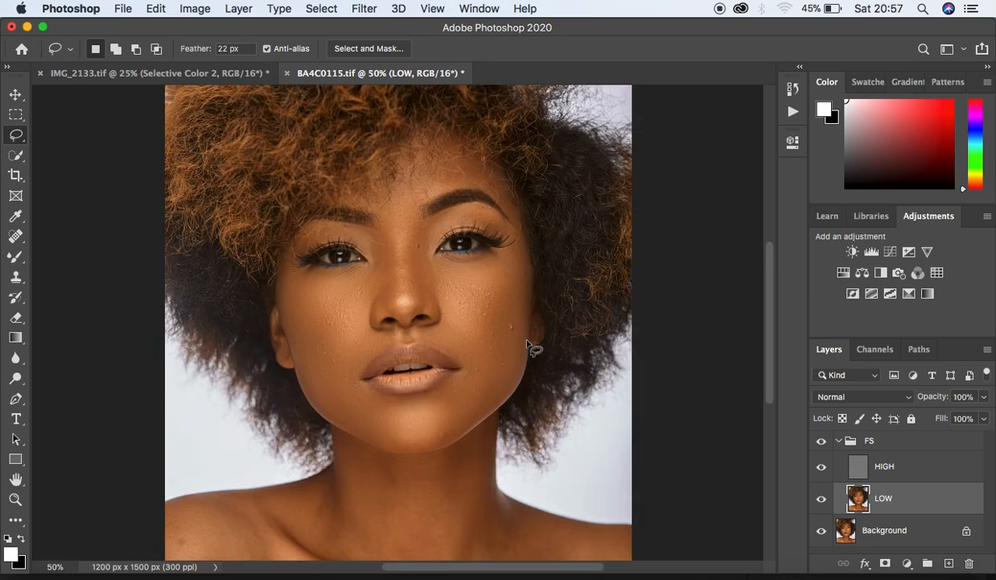
click(821, 443)
click(821, 442)
click(821, 443)
click(821, 443)
click(821, 443)
click(820, 441)
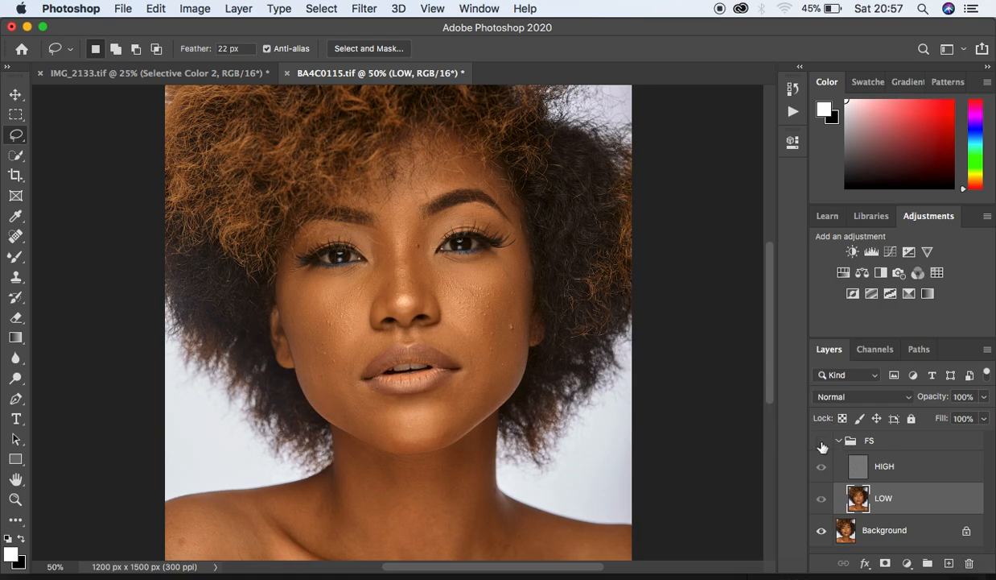
Step: Lasso the shoulder and upper chest on the picture's left side and repeat the Gaussian Blur on the selection
drag(771, 327, 771, 367)
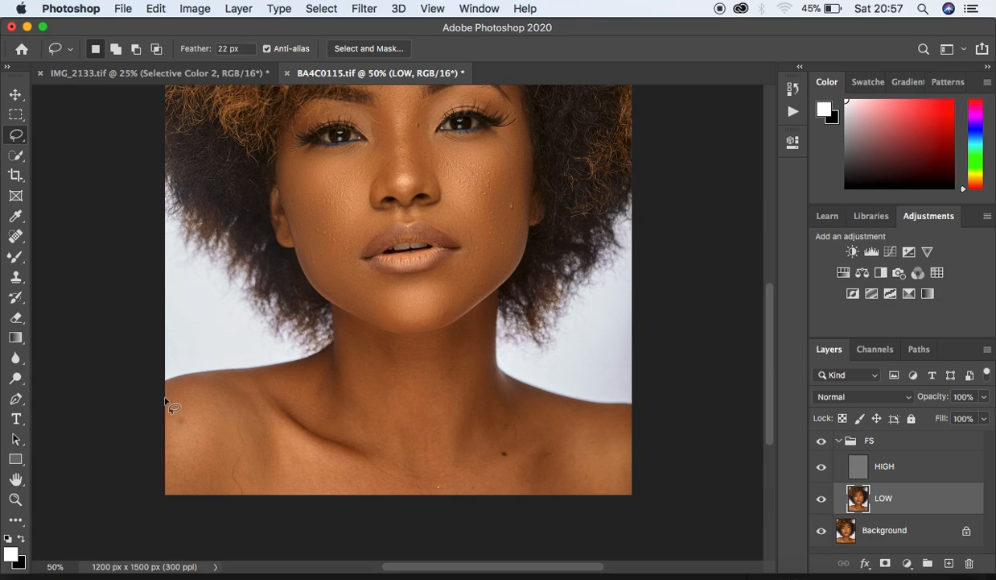
mouse_move(166, 388)
mouse_down()
mouse_move(225, 382)
mouse_move(293, 442)
mouse_move(470, 483)
mouse_move(475, 503)
mouse_move(363, 515)
mouse_move(164, 499)
mouse_move(153, 464)
mouse_move(165, 388)
mouse_up()
right_click(215, 430)
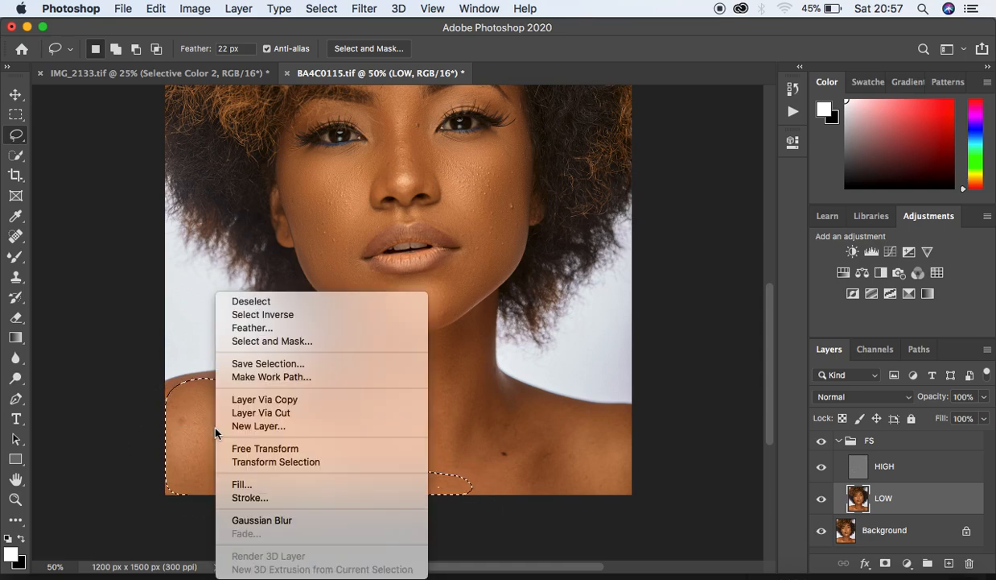
click(287, 524)
click(286, 521)
Step: Lasso the neck down to the collarbone on the picture's left side, repeat the Gaussian Blur, and clear the selection
mouse_move(268, 379)
mouse_down()
mouse_move(329, 365)
mouse_move(341, 325)
mouse_move(391, 343)
mouse_move(445, 344)
mouse_move(453, 413)
mouse_move(429, 469)
mouse_move(386, 466)
mouse_move(285, 411)
mouse_move(276, 384)
mouse_up()
right_click(362, 385)
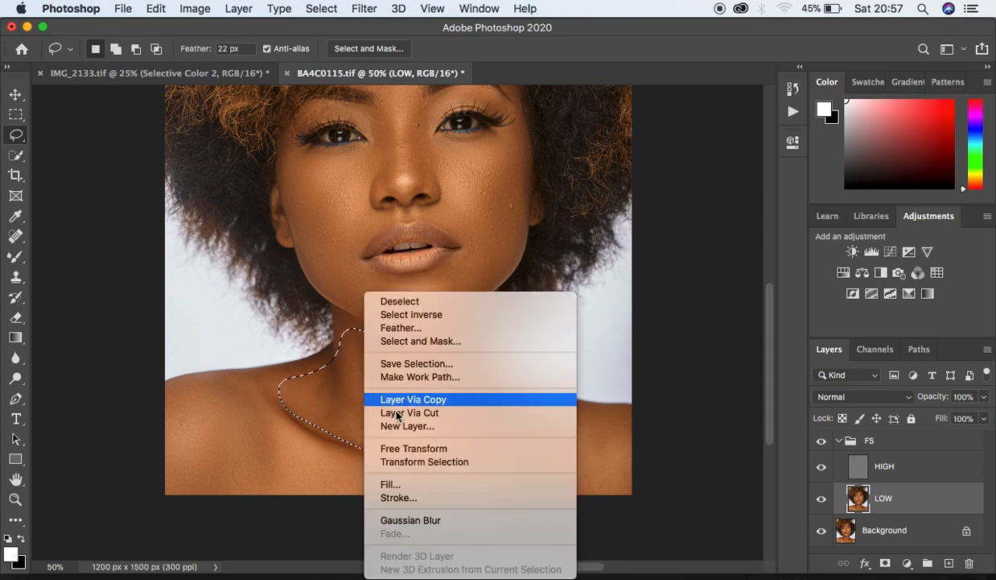
click(426, 520)
key(super+d)
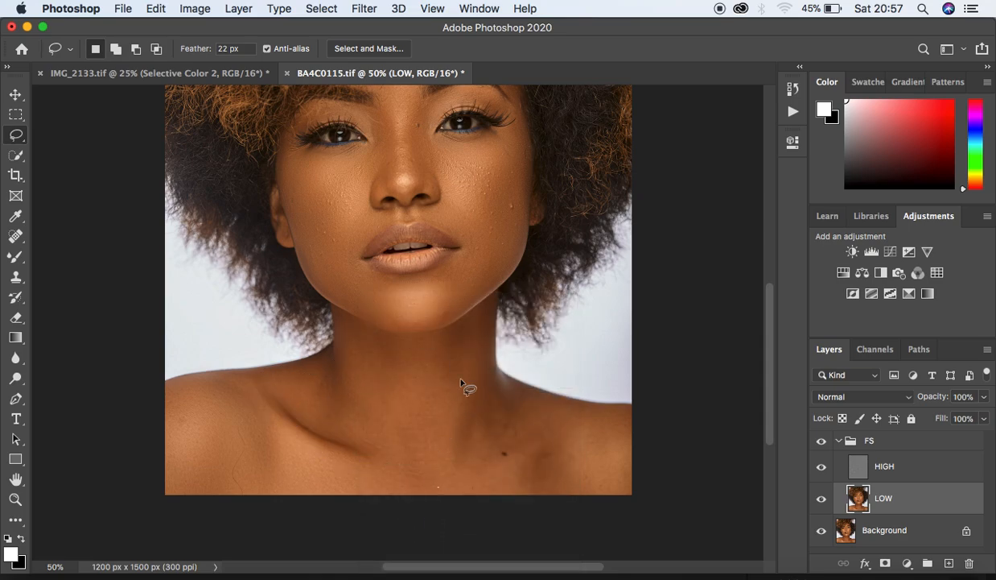
Step: Lasso the neck, shoulder and chest on the picture's right side and repeat the Gaussian Blur on them
mouse_move(460, 335)
mouse_down()
mouse_move(412, 484)
mouse_move(438, 506)
mouse_move(566, 503)
mouse_move(659, 484)
mouse_move(656, 440)
mouse_move(637, 420)
mouse_move(497, 396)
mouse_move(486, 318)
mouse_move(459, 334)
mouse_up()
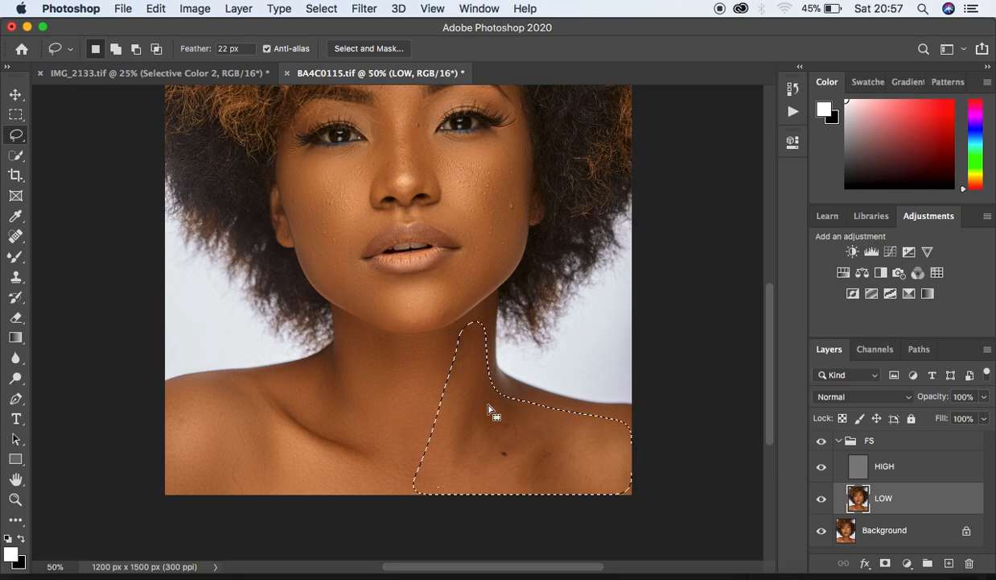
right_click(487, 409)
click(577, 522)
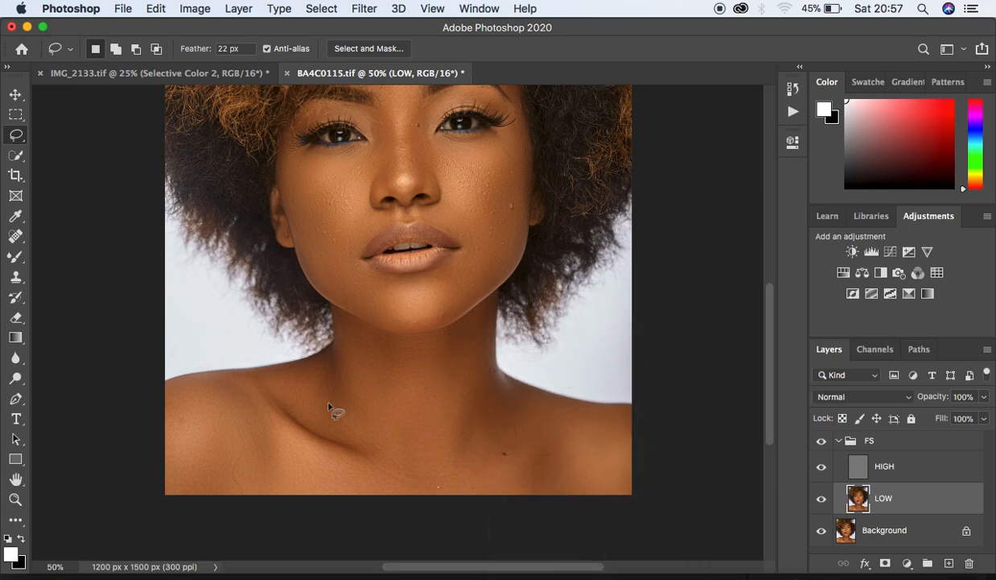
Step: Review the whole portrait at different zoom levels and compare it with the FS group shown and hidden
key(super+minus)
key(super+minus)
key(super+equal)
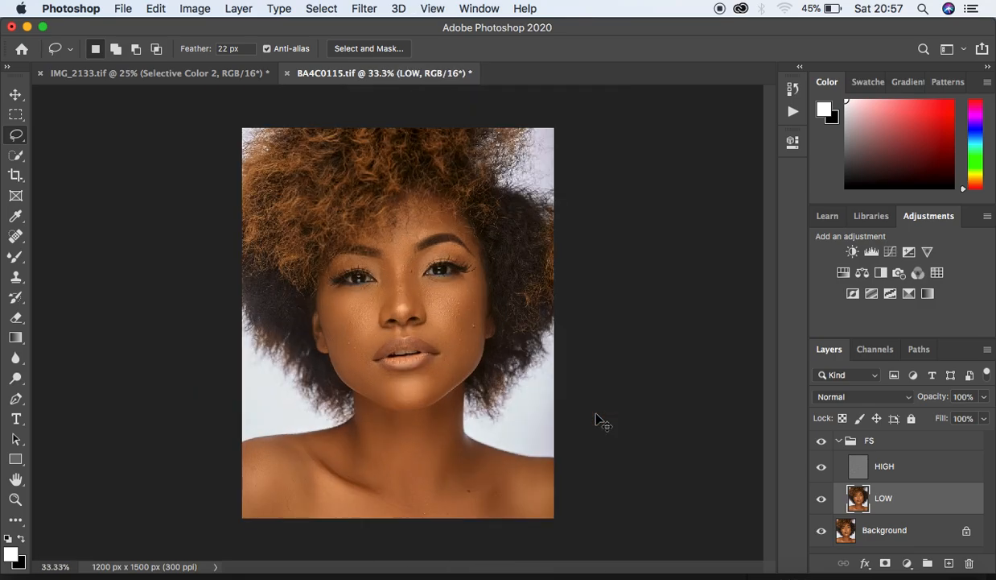
key(super+equal)
key(super+minus)
key(super+equal)
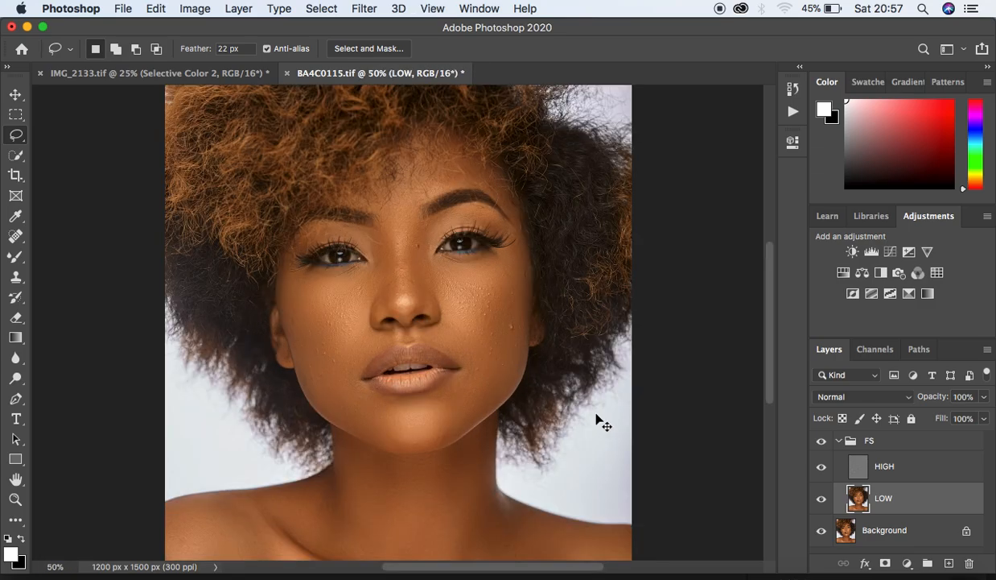
key(super+minus)
click(822, 440)
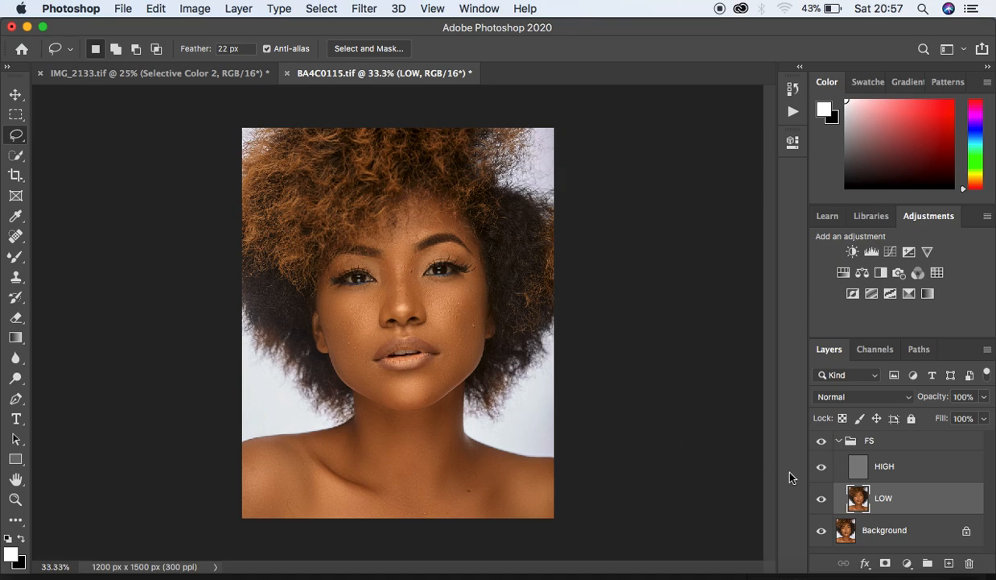
Step: Activate the Clone Stamp tool on the HIGH layer and reduce its brush size to 25 px for the cheek on the picture's left side
click(865, 470)
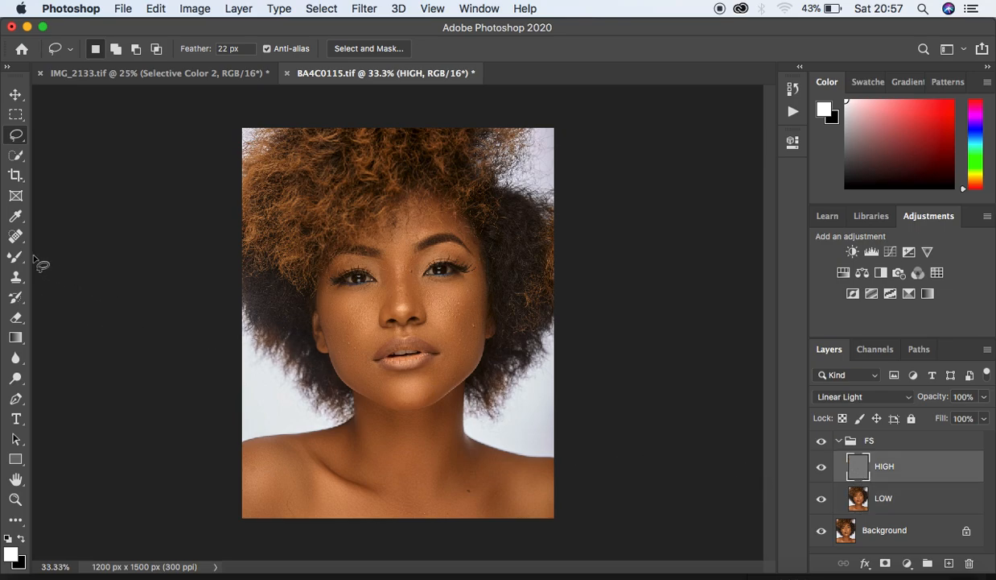
click(16, 278)
key(super+equal)
key(super+equal)
key(super+equal)
key(super+equal)
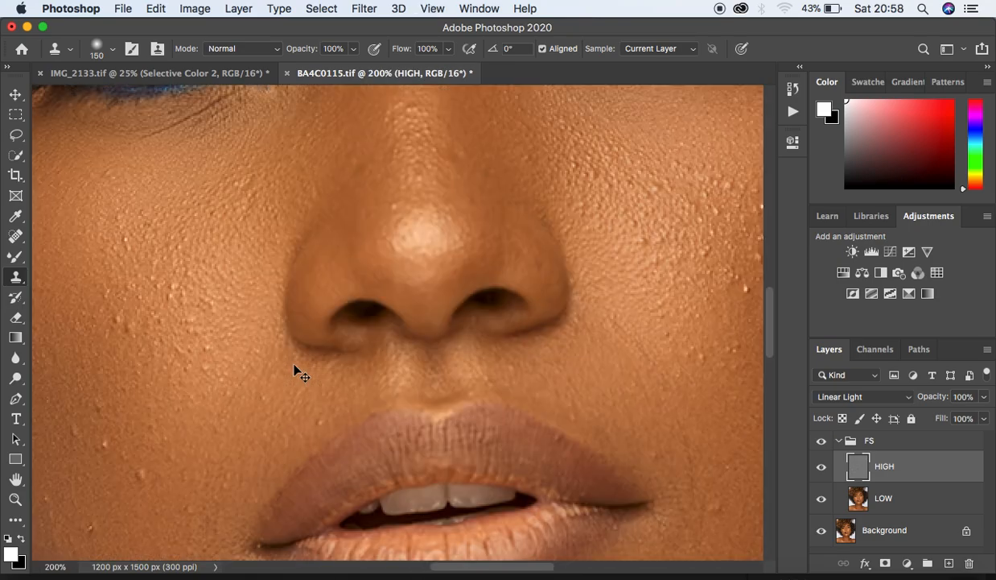
key(super+minus)
key(super+equal)
scroll(276, 288, left, 8)
scroll(276, 289, down, 5)
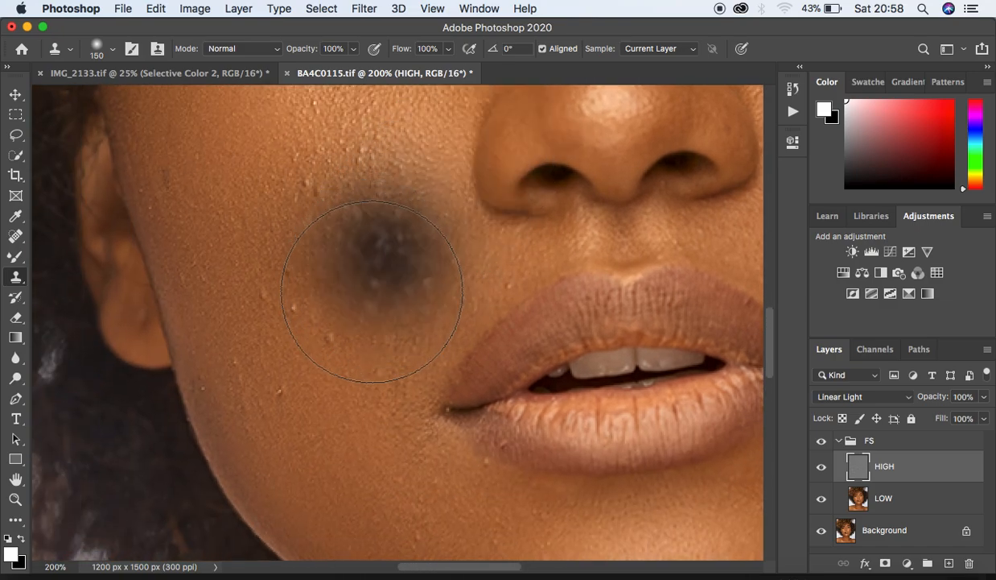
key(bracketleft)
key(bracketleft)
key(bracketleft)
key(bracketleft)
key(bracketleft)
key(bracketleft)
key(bracketleft)
key(bracketleft)
key(bracketleft)
key(bracketleft)
key(bracketleft)
key(bracketleft)
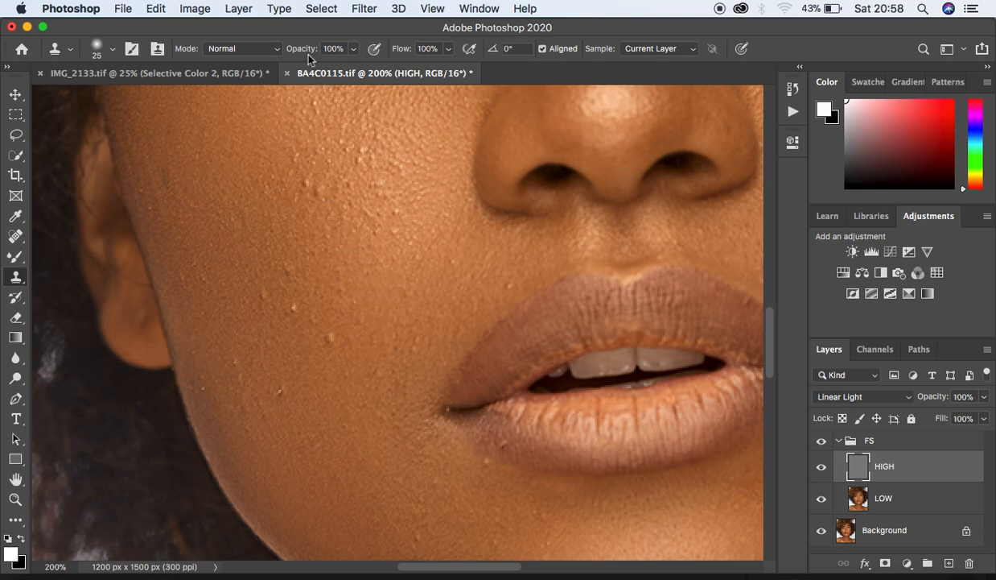
Step: Check the Clone Stamp's brush hardness and keep its sampling on Current Layer
click(114, 52)
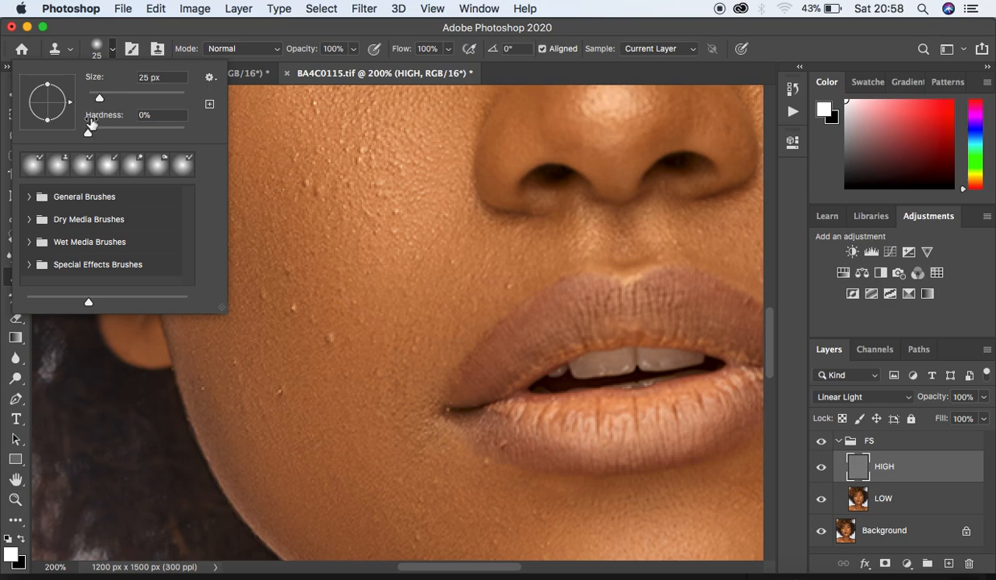
click(118, 49)
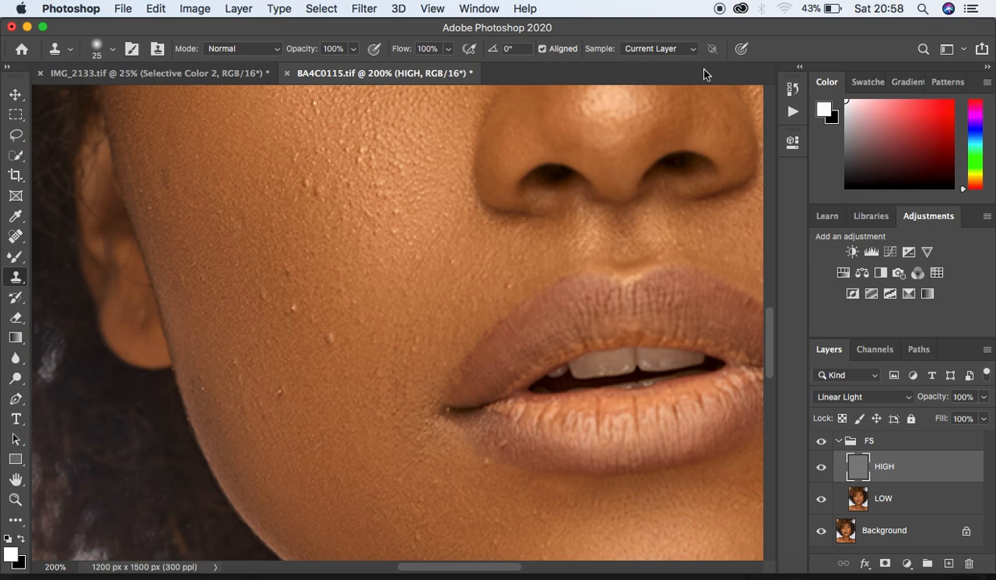
click(681, 52)
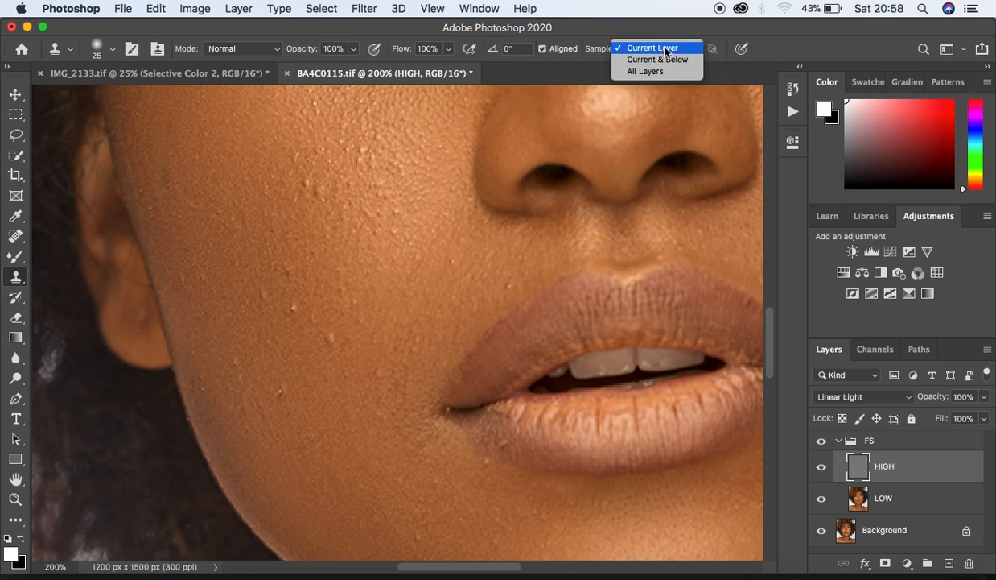
click(665, 48)
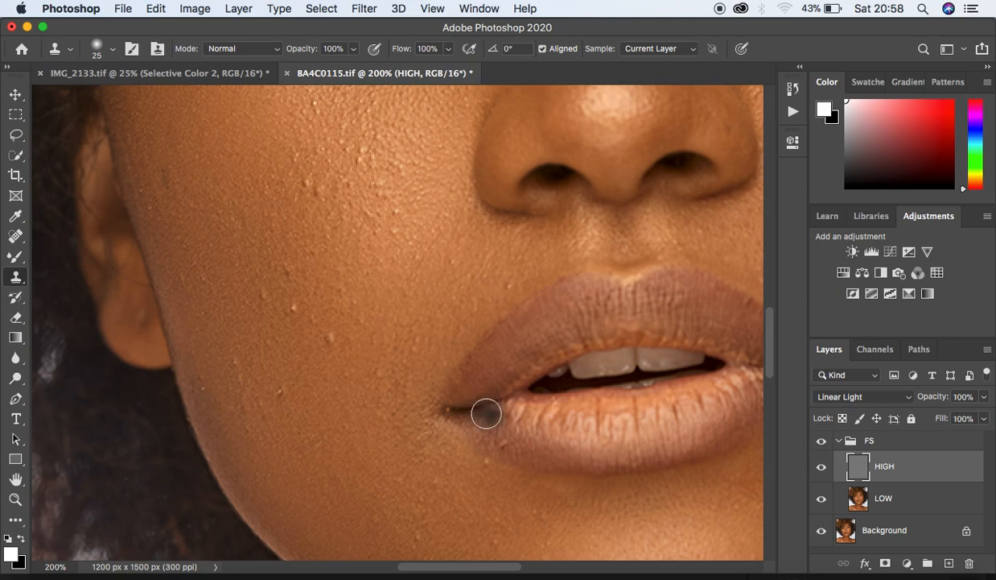
Step: Reduce the Clone Stamp brush to 15 px and clone clean texture over the bumps on the cheek beside the mouth corner
key(bracketleft)
key(bracketleft)
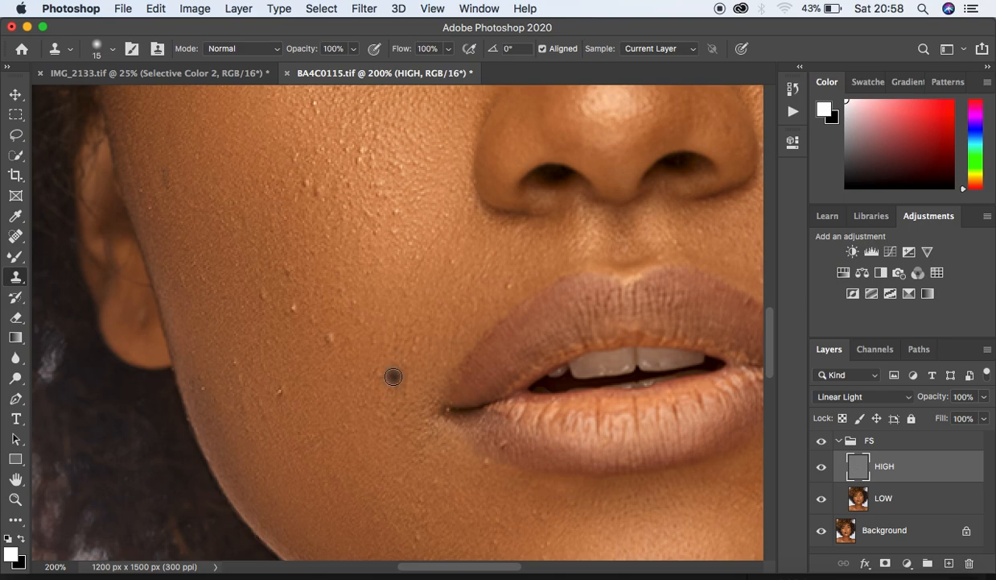
click(393, 377)
alt+click(389, 341)
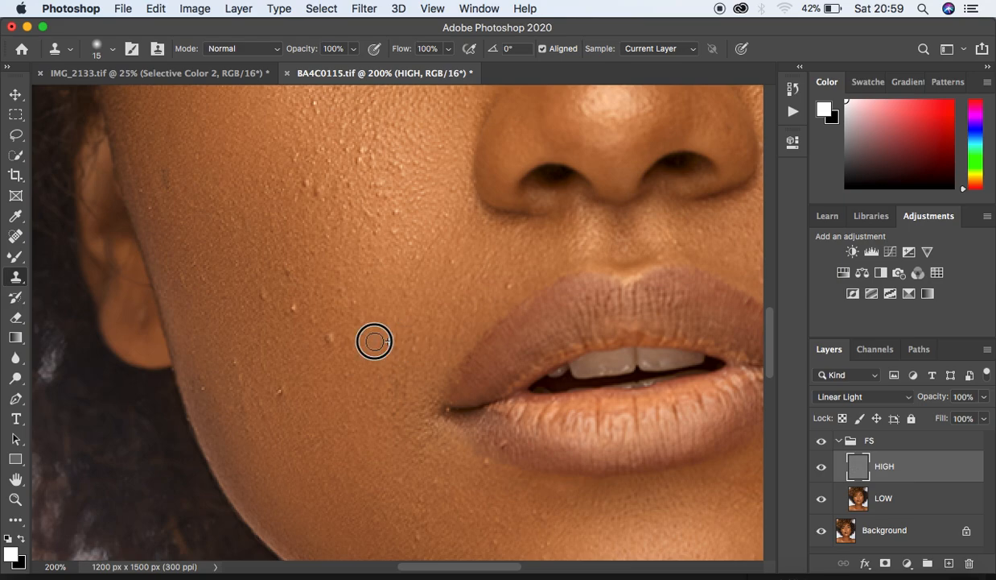
click(362, 321)
alt+click(360, 355)
click(331, 338)
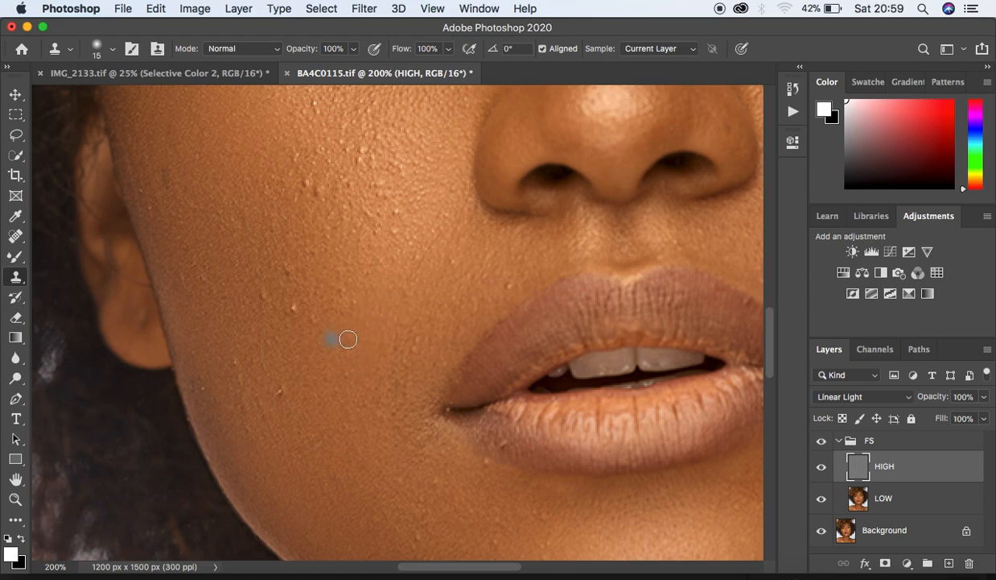
Step: Enlarge the Clone Stamp brush to 20 px and clone out the blemishes on the lower cheek down to the jawline
key(bracketright)
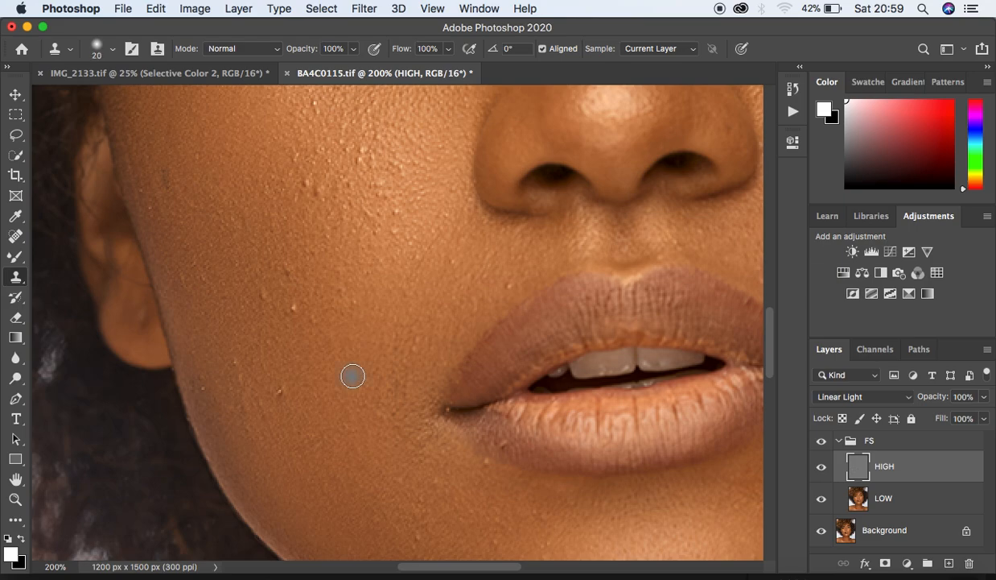
alt+click(312, 399)
click(281, 393)
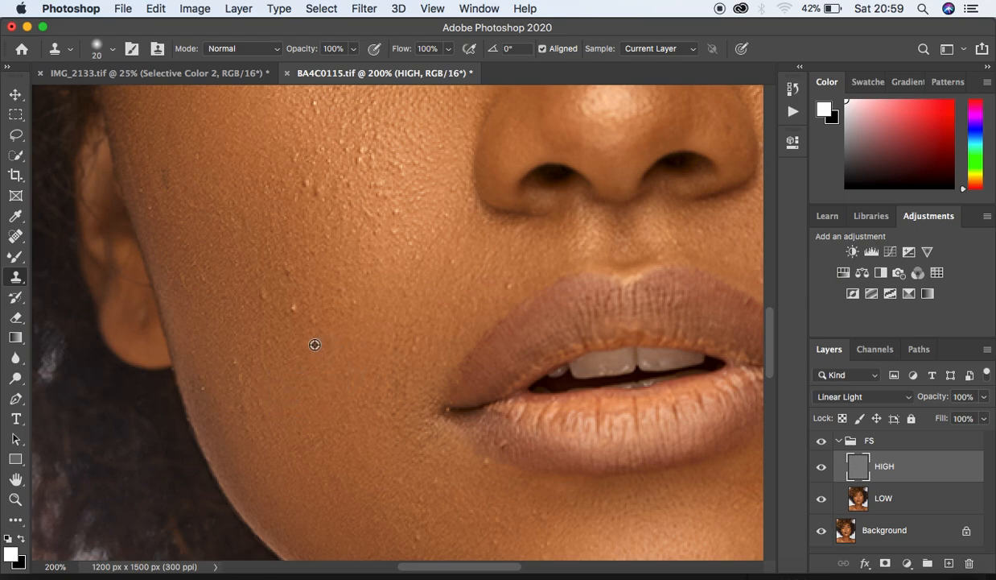
alt+click(285, 317)
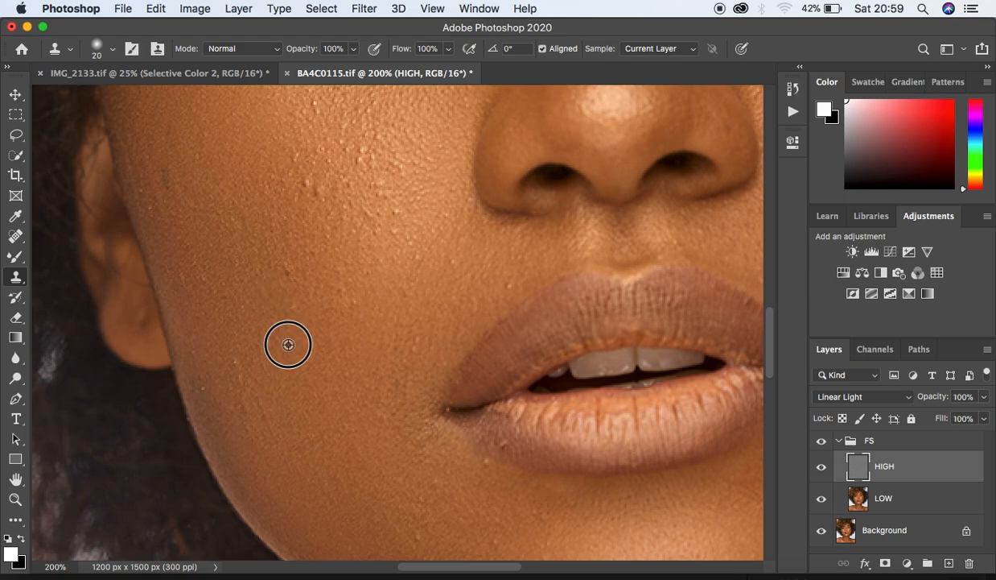
click(268, 298)
alt+click(279, 384)
click(268, 349)
alt+click(252, 383)
click(234, 361)
alt+click(226, 403)
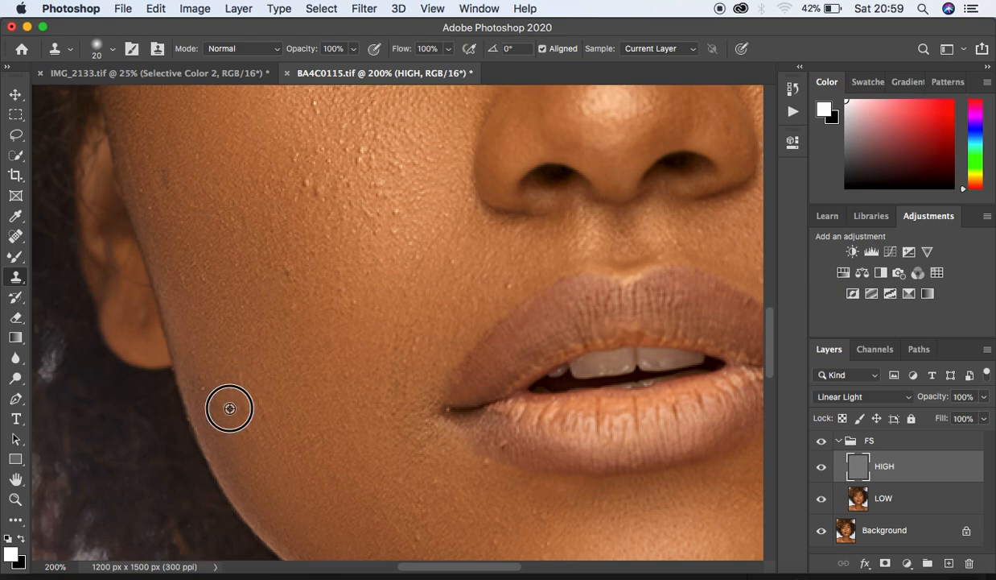
click(203, 380)
Step: Clone nearby skin texture over the spots on the outer cheek between its centre and the ear
alt+click(317, 278)
click(289, 276)
alt+click(309, 276)
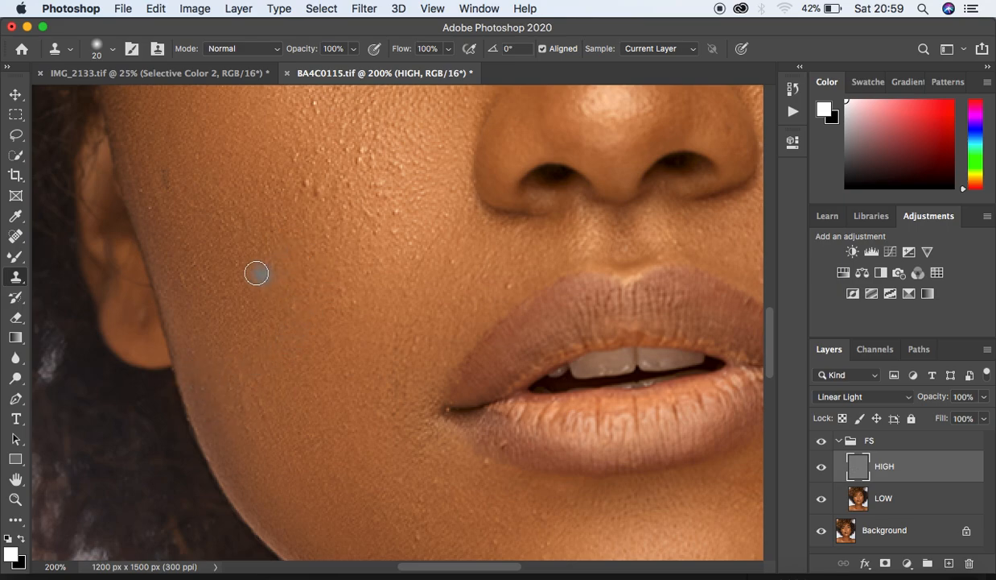
alt+click(198, 202)
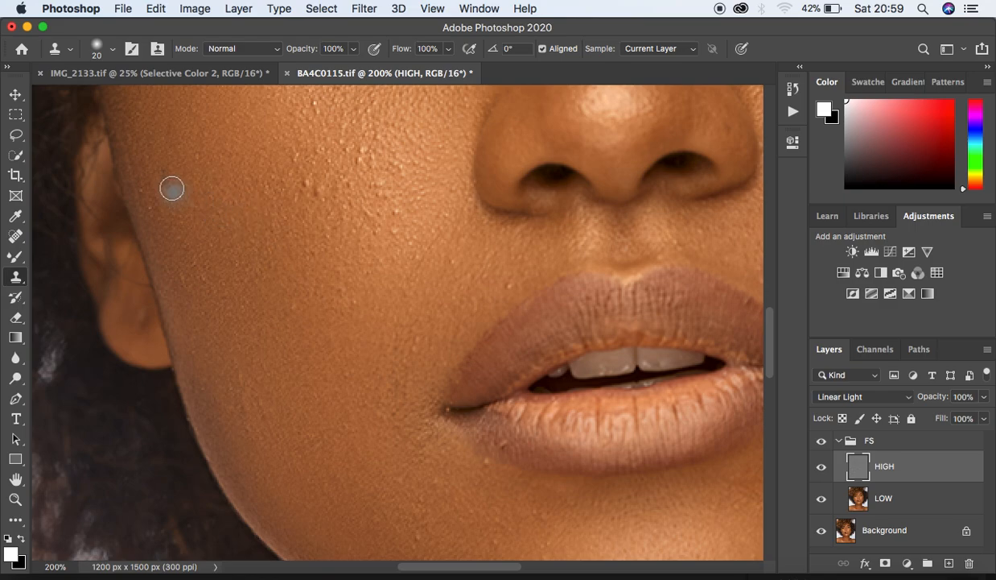
click(166, 178)
alt+click(167, 215)
click(150, 208)
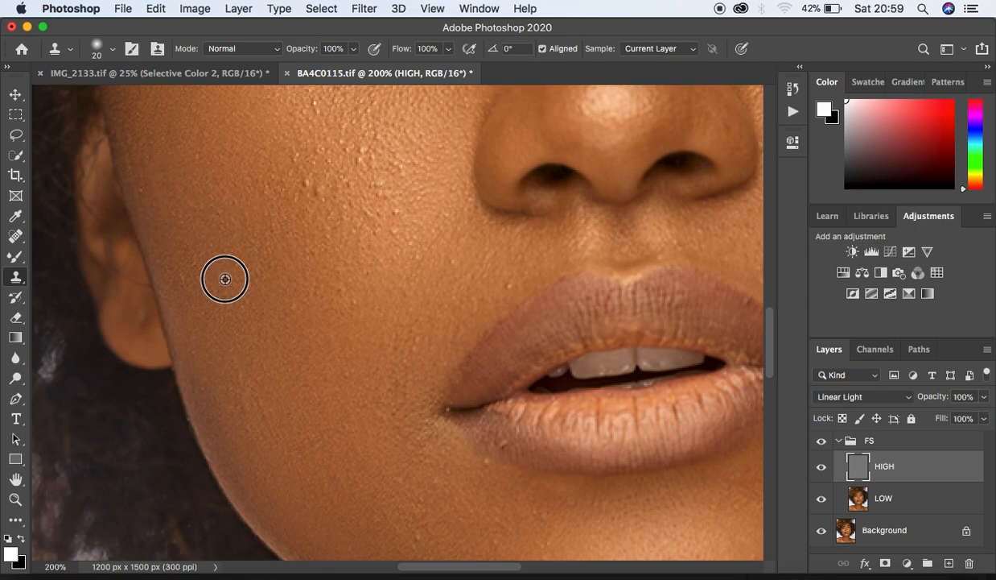
alt+click(193, 259)
click(204, 308)
alt+click(187, 282)
Step: Clone out the bumps on the middle of the cheek between the nostril and the mouth corner
alt+click(371, 319)
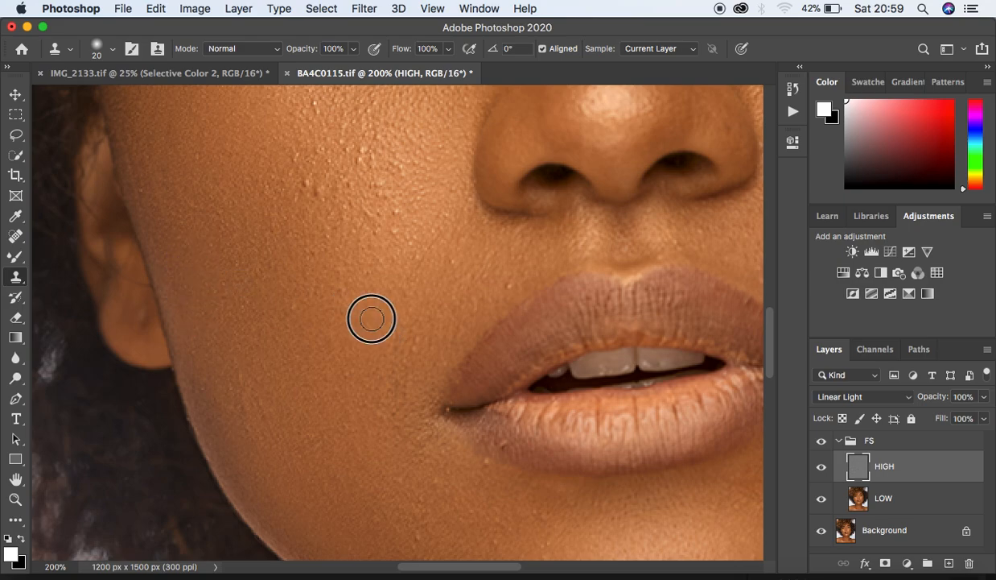
click(346, 297)
alt+click(444, 260)
click(427, 264)
key(bracketleft)
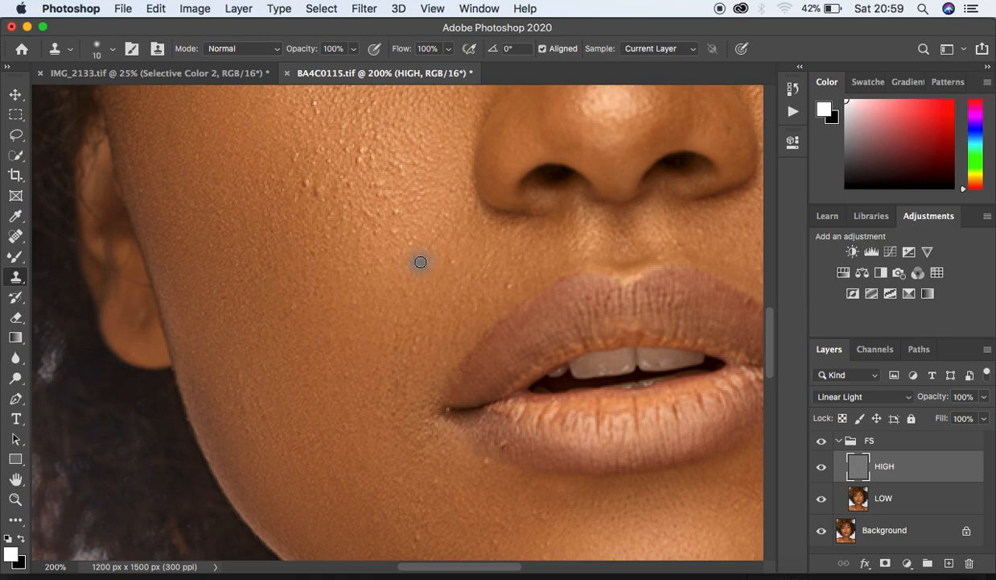
key(bracketright)
Step: Clone smoother texture over the raised bumps along the bright cheek area beside the nostril
alt+click(425, 231)
click(398, 230)
alt+click(417, 213)
click(395, 212)
alt+click(409, 191)
click(380, 192)
alt+click(372, 219)
drag(375, 241, 374, 268)
alt+click(368, 235)
alt+click(374, 207)
click(351, 204)
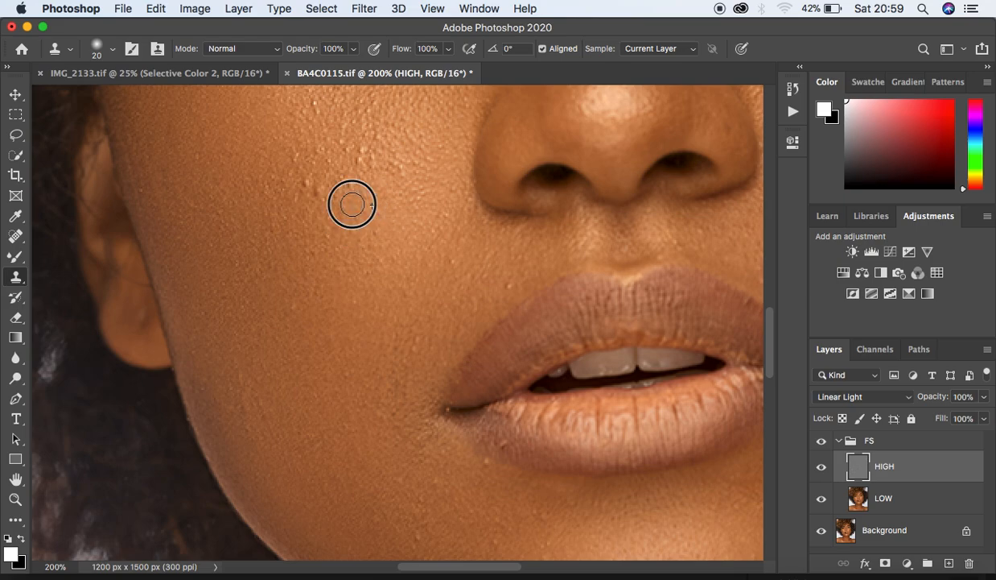
Step: Clone out the clustered bumps in the highlight of the upper cheek, resampling clean skin around them
click(347, 184)
alt+click(345, 239)
click(323, 196)
alt+click(322, 229)
click(310, 186)
click(413, 181)
click(399, 169)
alt+click(400, 148)
click(358, 152)
click(378, 139)
click(381, 185)
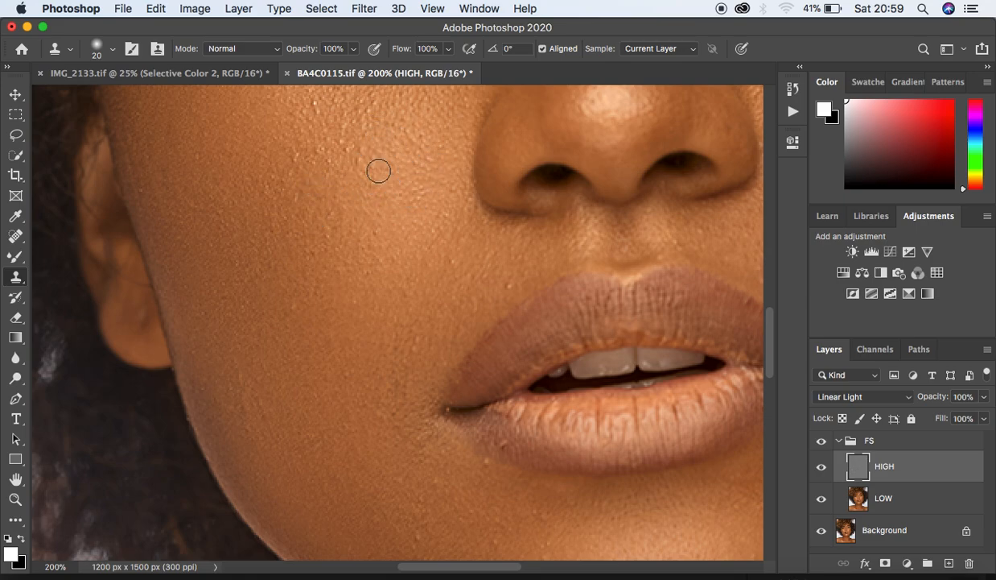
Step: Clean up the remaining bumps on the outer edge of the cheek highlight with the Clone Stamp
click(364, 203)
alt+click(361, 169)
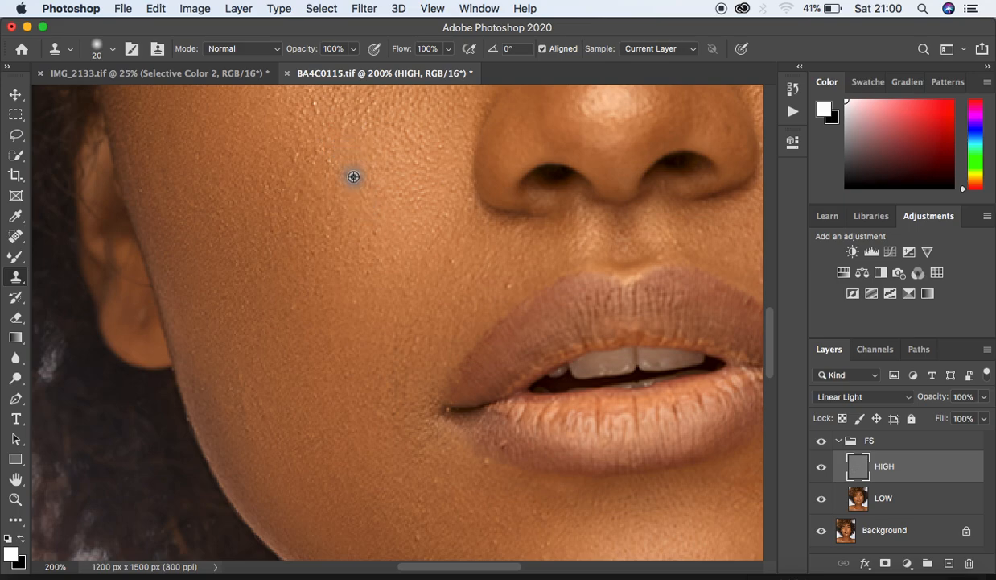
click(334, 182)
click(312, 156)
alt+click(329, 156)
click(299, 159)
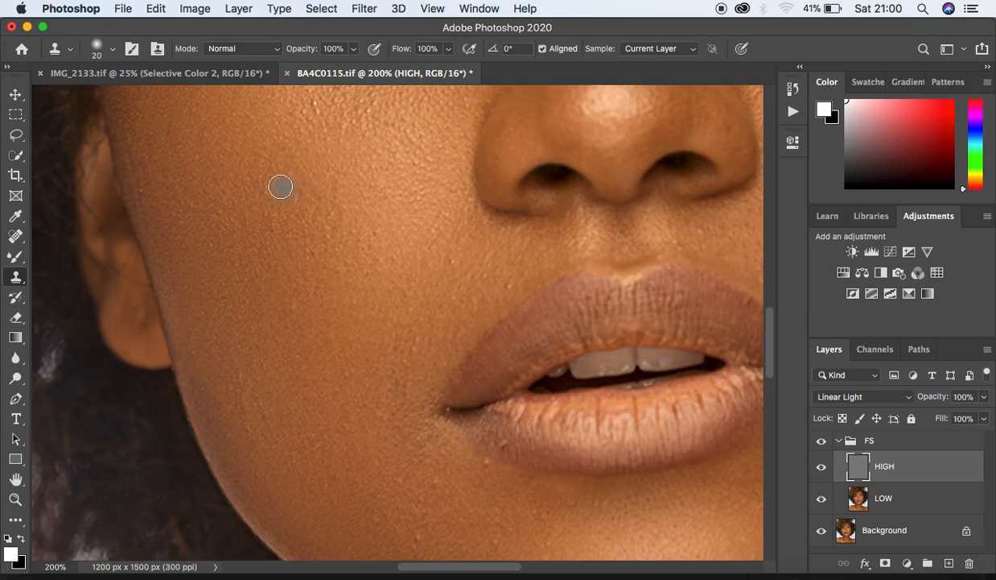
Step: Clone out the small bumps above the upper lip, beside the mouth corner and on the mid cheek
click(393, 248)
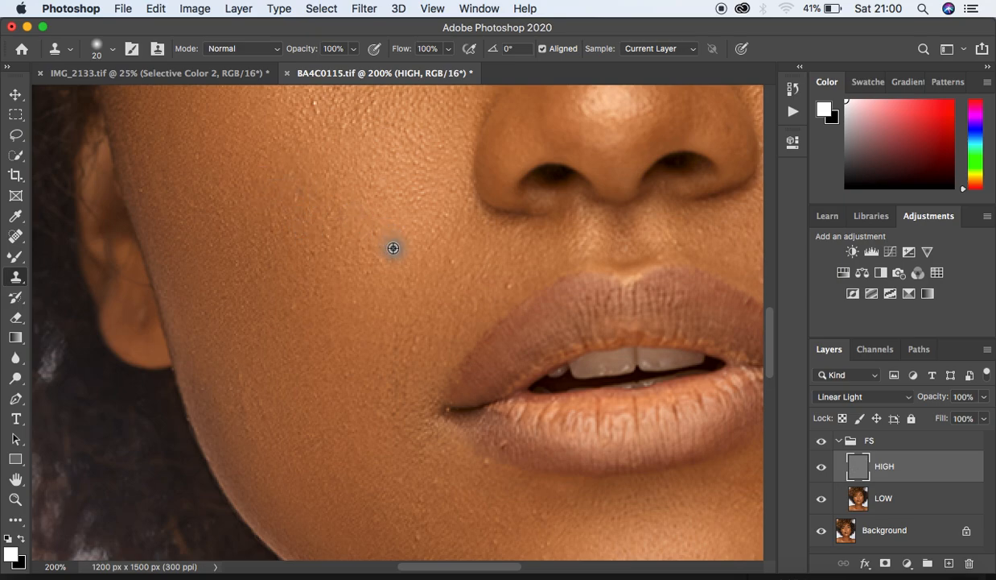
click(442, 266)
click(507, 283)
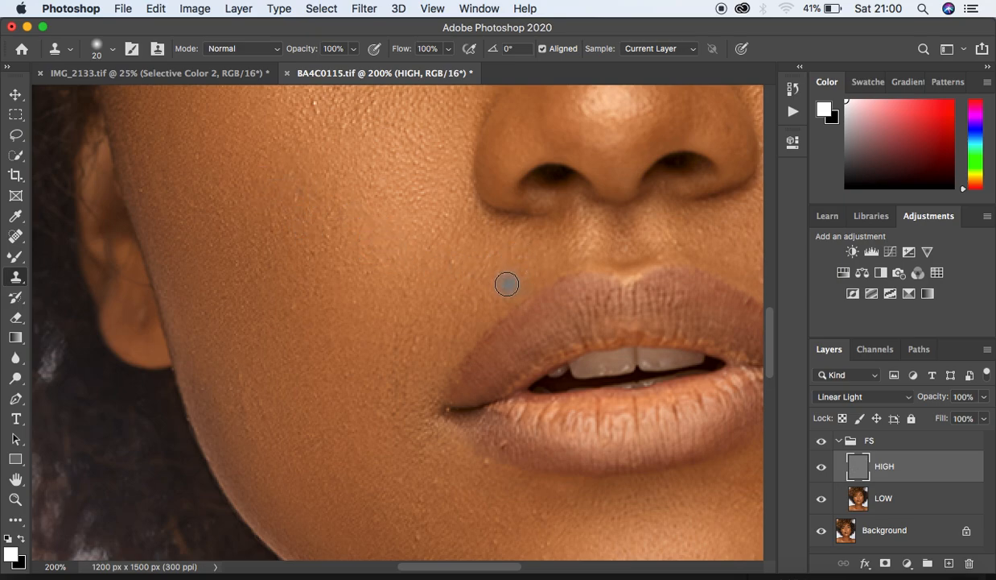
click(470, 313)
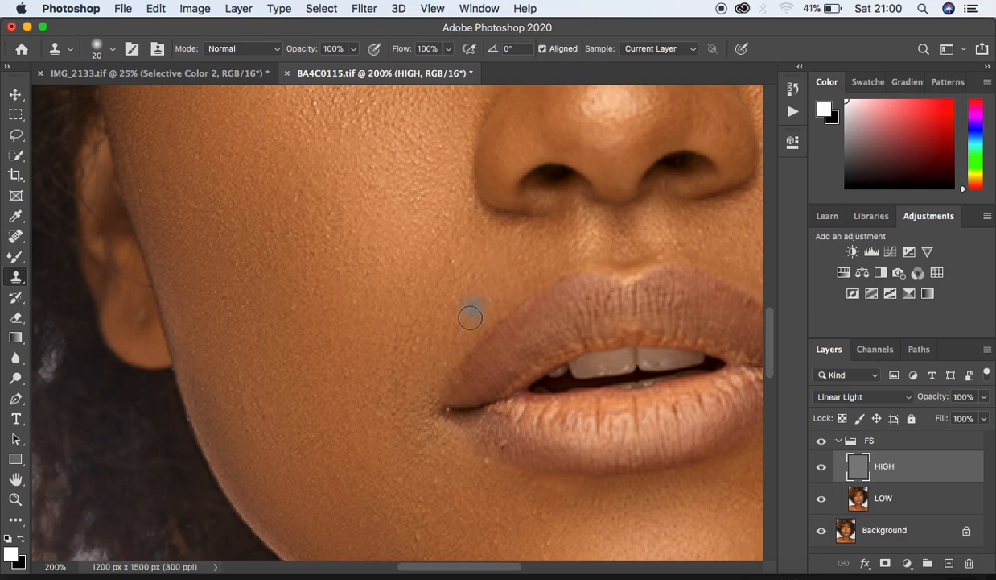
click(414, 352)
click(397, 402)
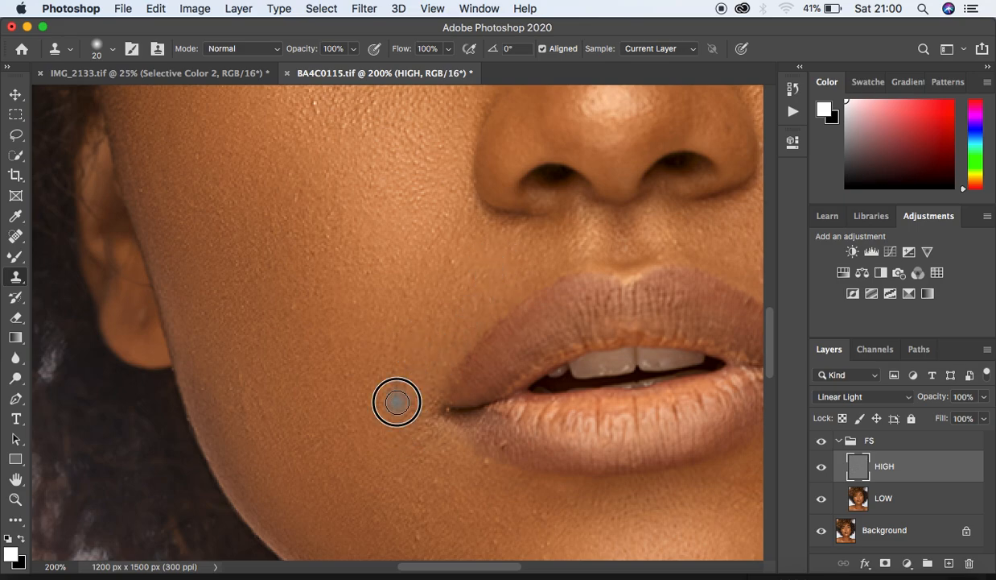
click(364, 351)
click(334, 248)
drag(345, 243, 358, 239)
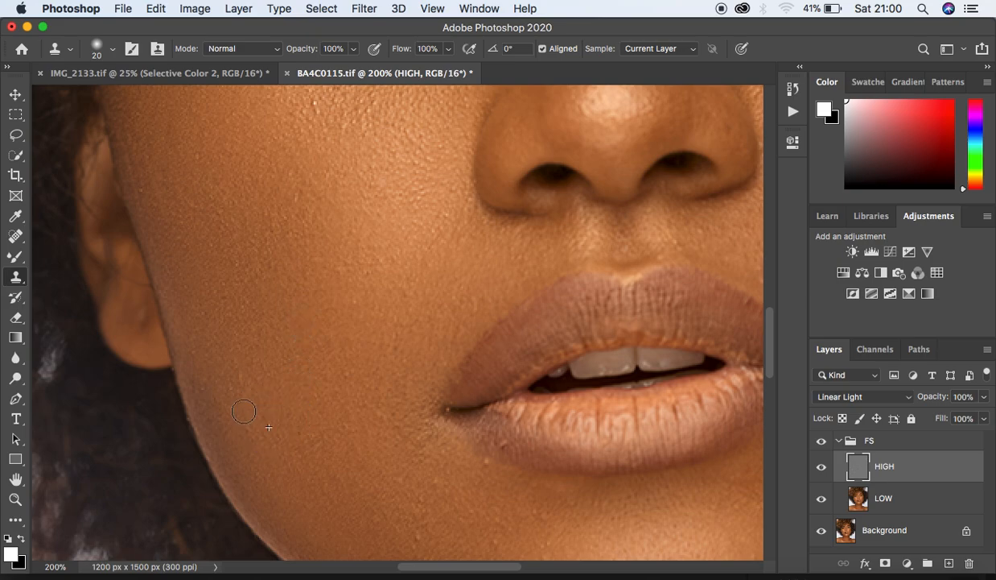
Step: Compare the retouched cheek with the FS group hidden and shown
click(821, 452)
click(821, 451)
click(821, 452)
click(821, 451)
Step: Clone clean texture over the bumps on the upper cheek below the eye on the picture's left side
drag(772, 365, 770, 333)
click(368, 333)
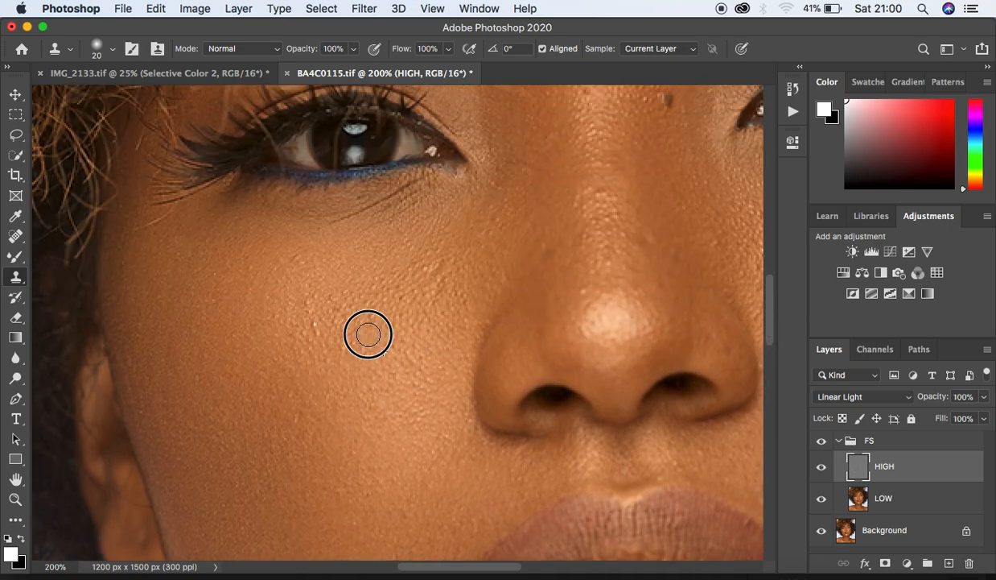
alt+click(370, 347)
click(345, 340)
alt+click(348, 323)
click(330, 311)
alt+click(338, 358)
click(319, 334)
click(343, 314)
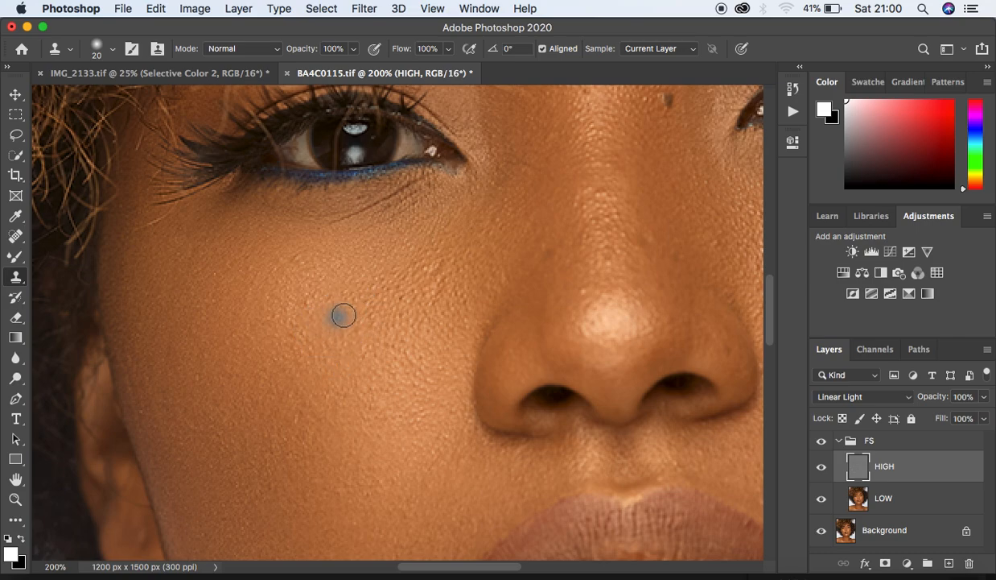
alt+click(325, 329)
click(309, 342)
click(328, 341)
click(289, 314)
Step: Clone out the bumps on the inner cheek alongside the nose wing
click(457, 290)
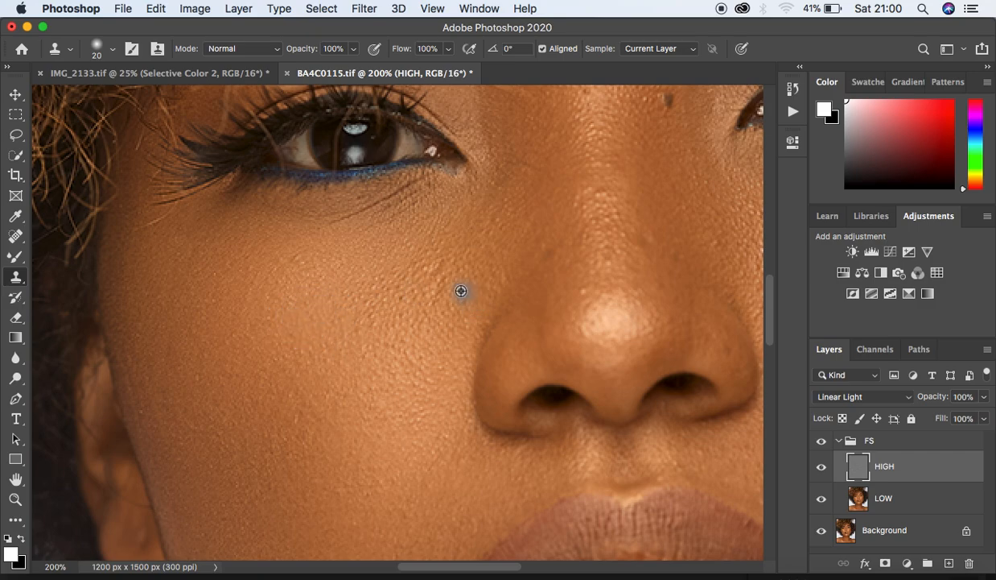
click(434, 288)
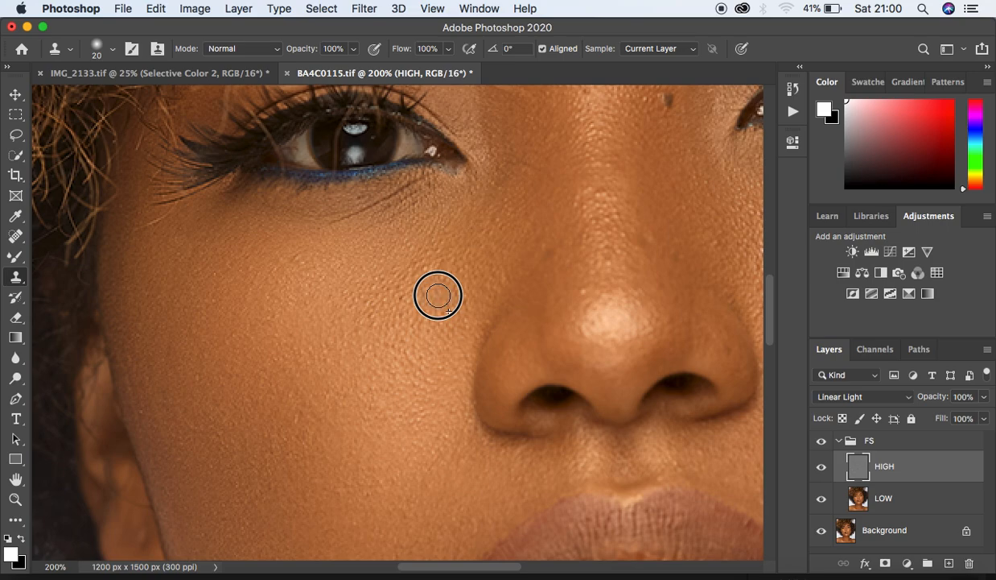
click(509, 281)
click(460, 295)
click(455, 378)
Step: Clone skin texture over the uneven spots on the nose bridge and its side
click(621, 303)
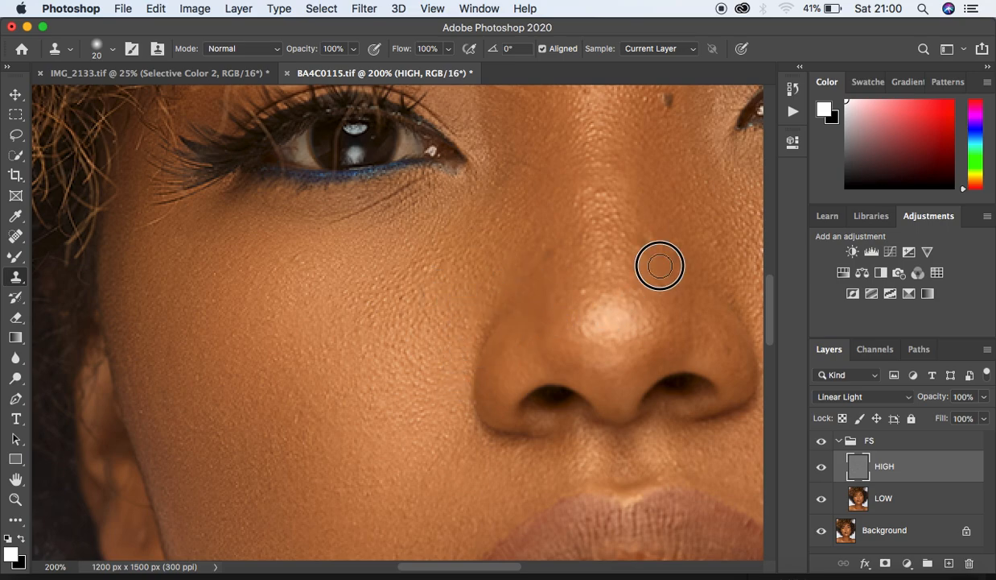
click(688, 285)
click(607, 226)
click(616, 272)
click(621, 245)
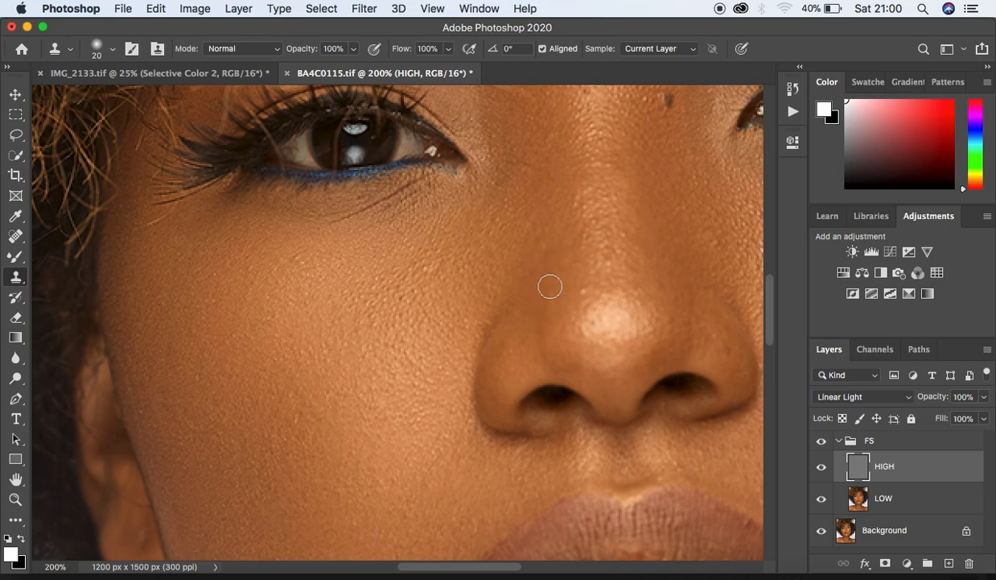
Step: Clone out the small bumps between the inner eye corner and nose and across the cheek beneath the eye
click(486, 222)
click(486, 250)
click(473, 232)
click(447, 285)
click(427, 274)
click(340, 274)
click(317, 262)
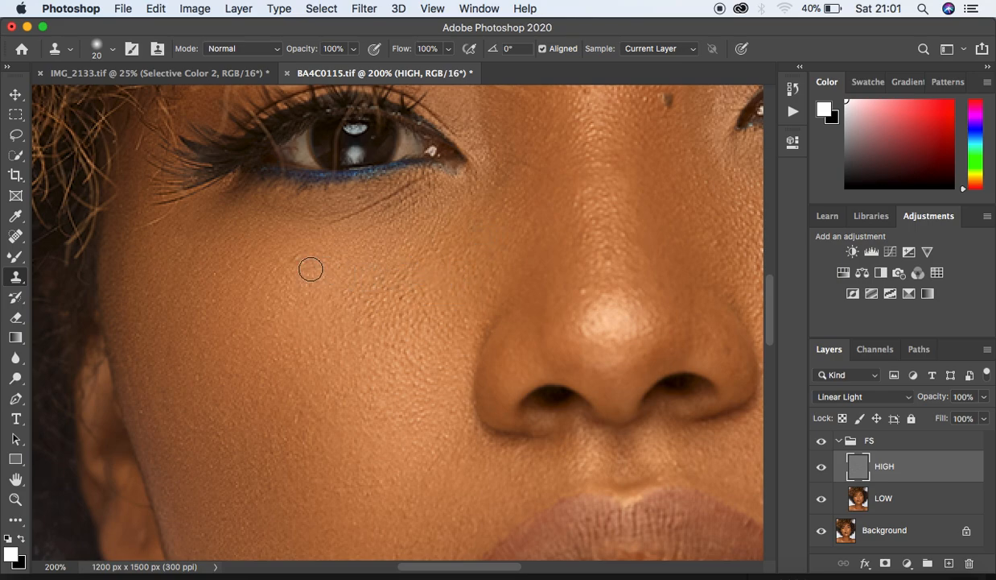
Step: Touch up the remaining texture spots around the nose tip with the Clone Stamp
click(716, 251)
click(604, 305)
click(578, 291)
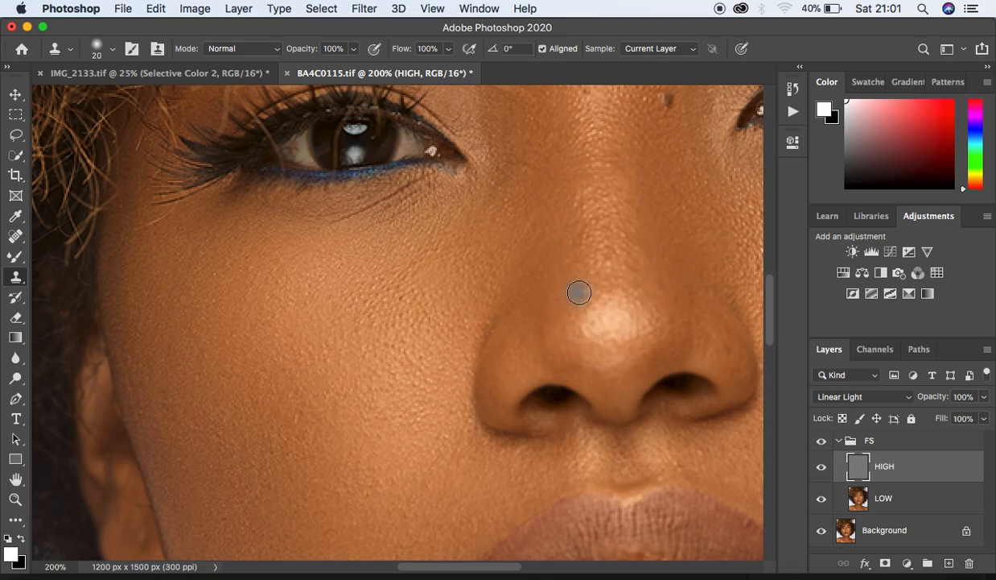
click(760, 301)
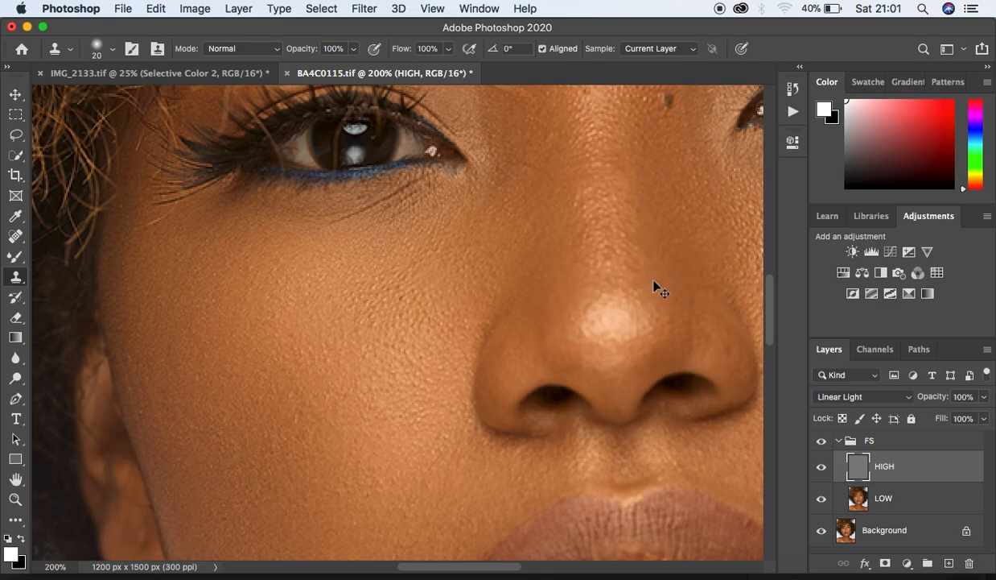
Step: Clone out the isolated bumps on the lower and outer part of the opposite cheek with a 30 px Clone Stamp
key(super+minus)
key(super+minus)
key(super+minus)
key(super+minus)
key(super+plus)
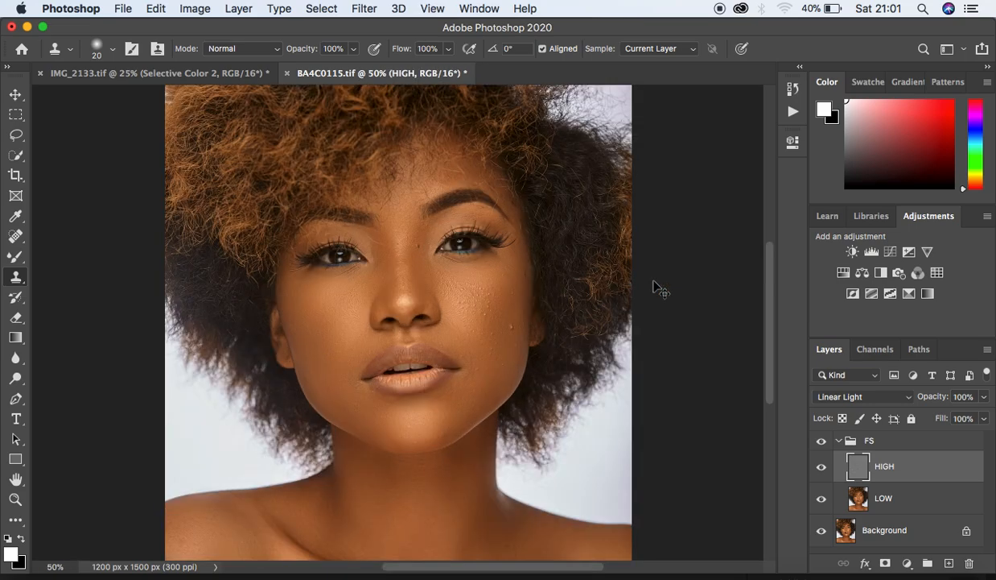
key(super+plus)
key(super+plus)
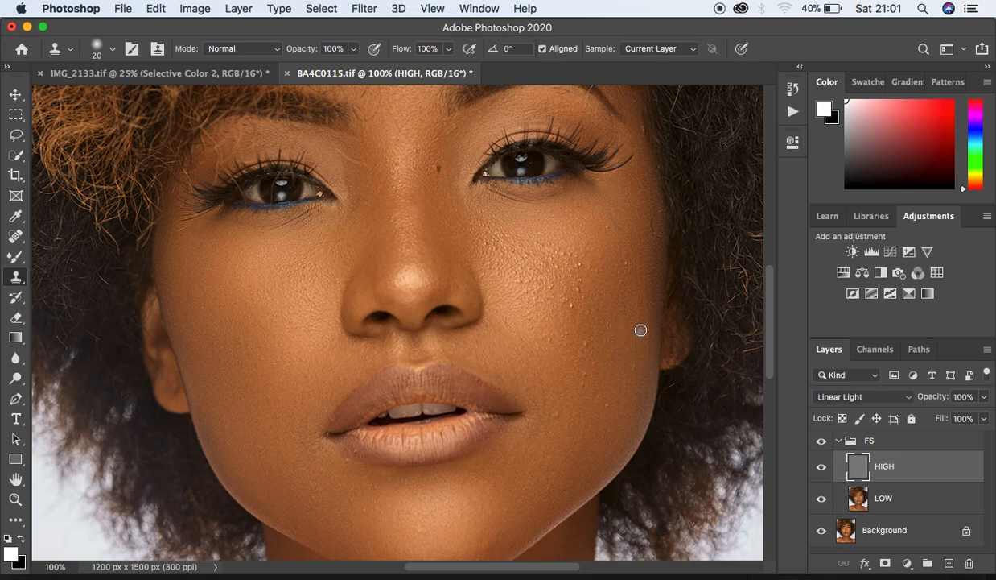
alt+click(616, 415)
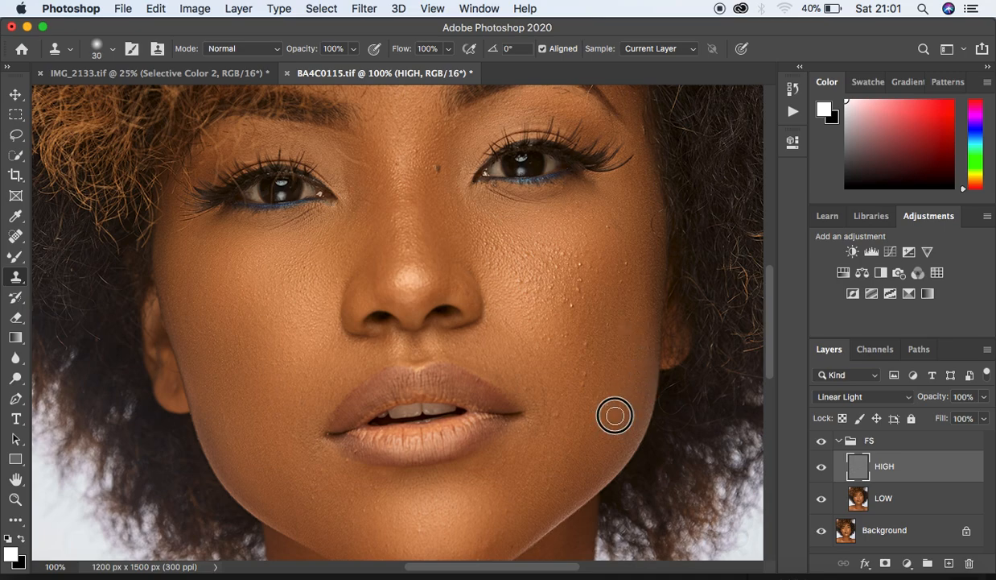
click(585, 385)
alt+click(599, 385)
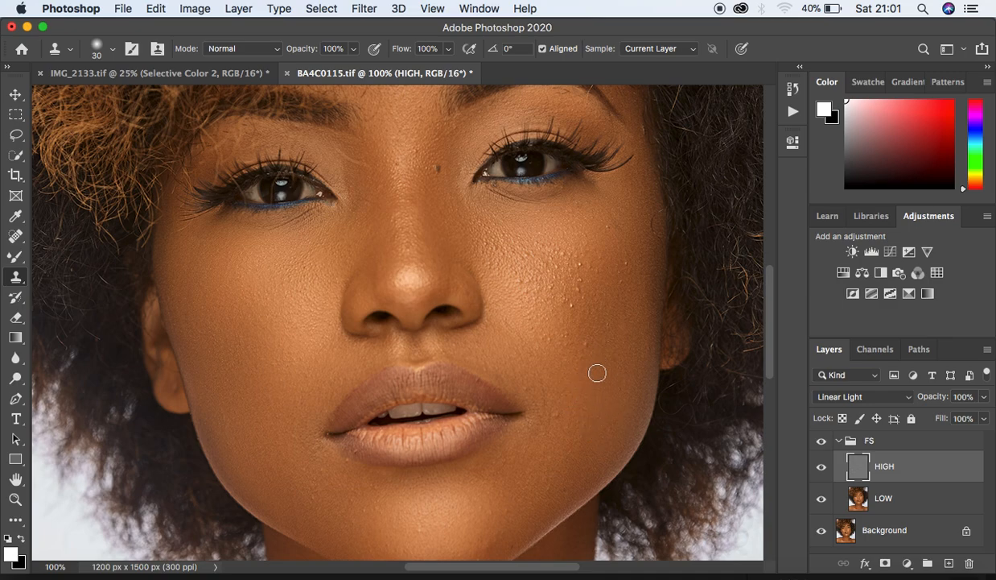
click(630, 268)
alt+click(629, 295)
Step: Clone out the small spots between the nose wing and the upper lip with a 15 px brush
key(super+equal)
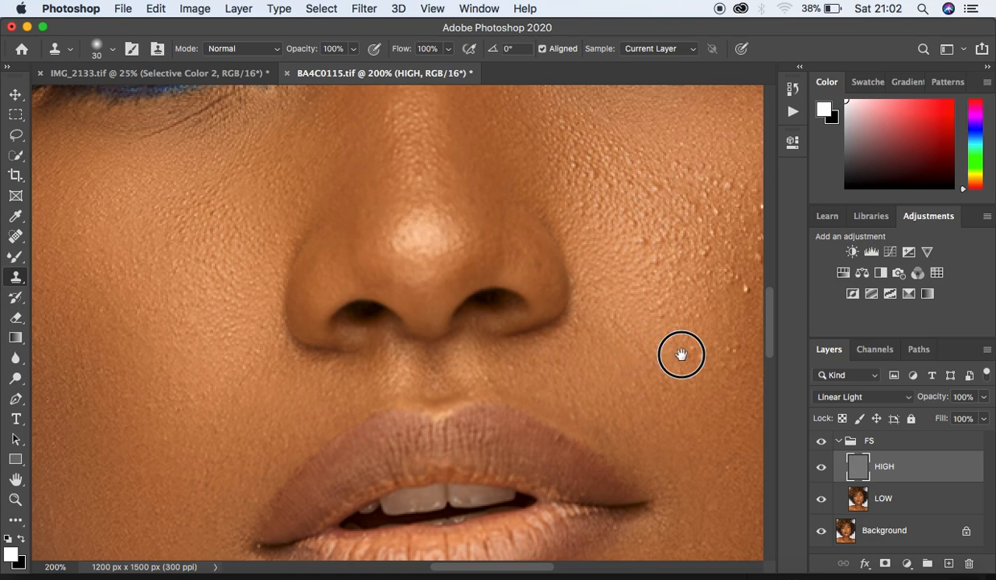
drag(681, 354, 494, 340)
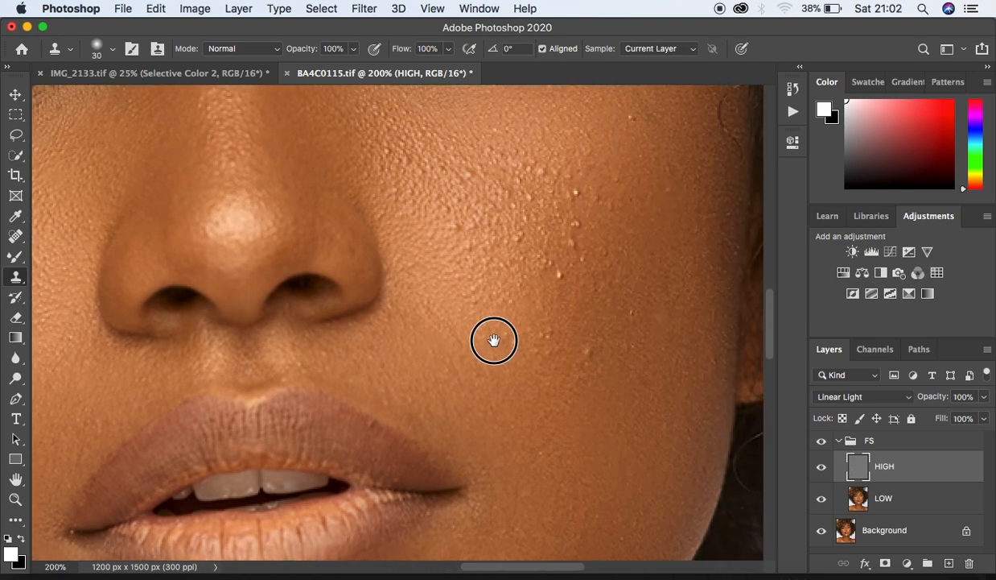
alt+click(409, 363)
click(385, 367)
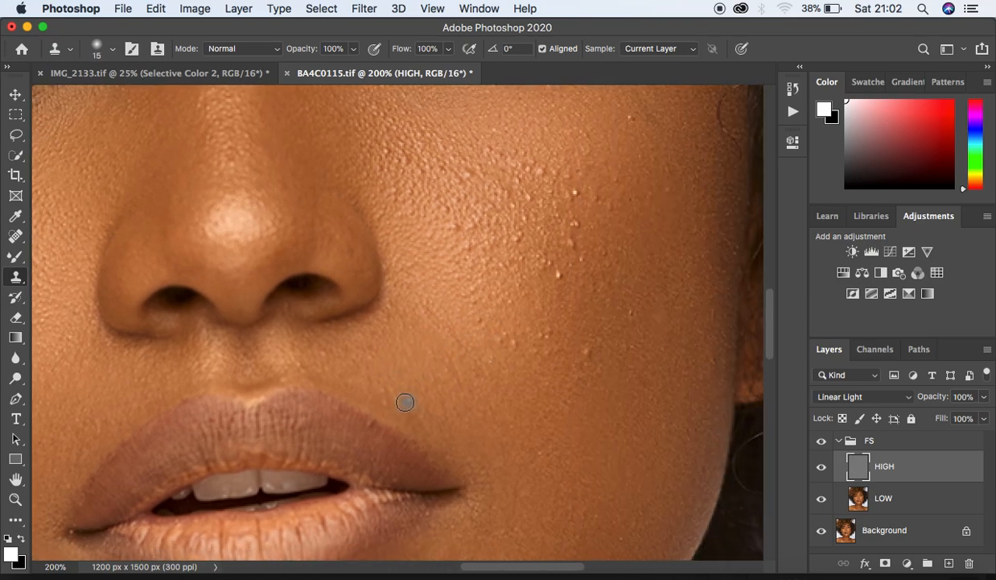
click(468, 368)
Step: Clone smooth skin texture over the bumps on the lower cheek with a 25 px brush
alt+click(618, 374)
click(585, 351)
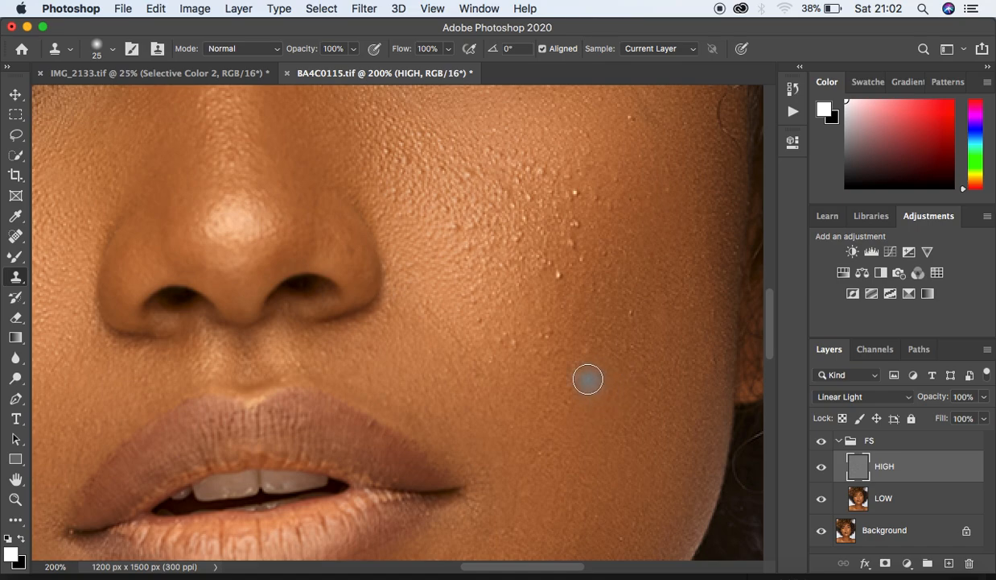
alt+click(584, 359)
click(620, 361)
alt+click(605, 367)
click(622, 361)
click(657, 328)
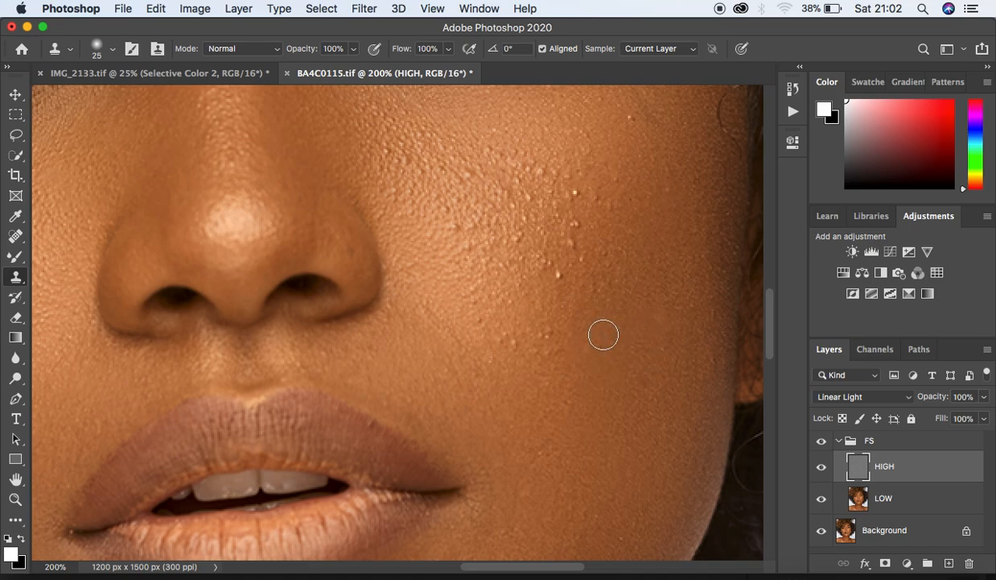
Step: Clone out the raised bumps along the outer side of the textured cheek patch
click(609, 257)
click(621, 293)
click(601, 286)
click(581, 255)
click(585, 243)
click(627, 218)
click(607, 206)
click(563, 192)
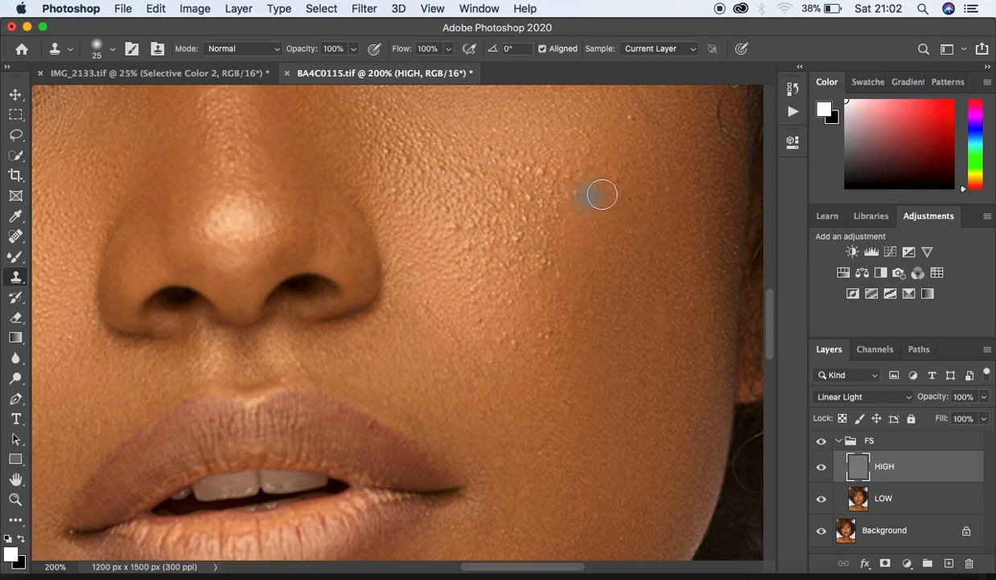
click(566, 172)
click(562, 225)
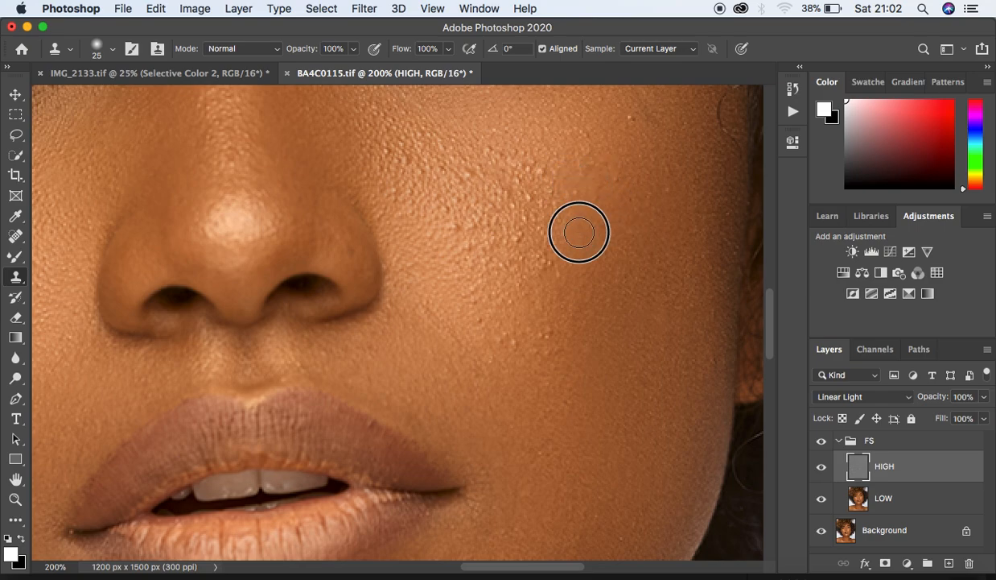
Step: Touch up the small bumps left along the outer cheek with a 15 px Clone Stamp
click(580, 287)
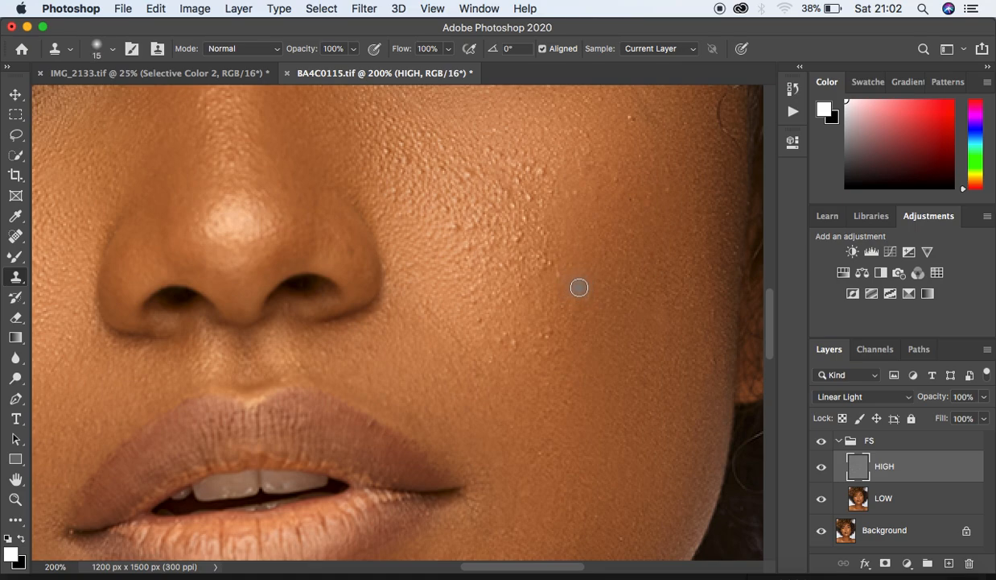
click(561, 275)
click(550, 260)
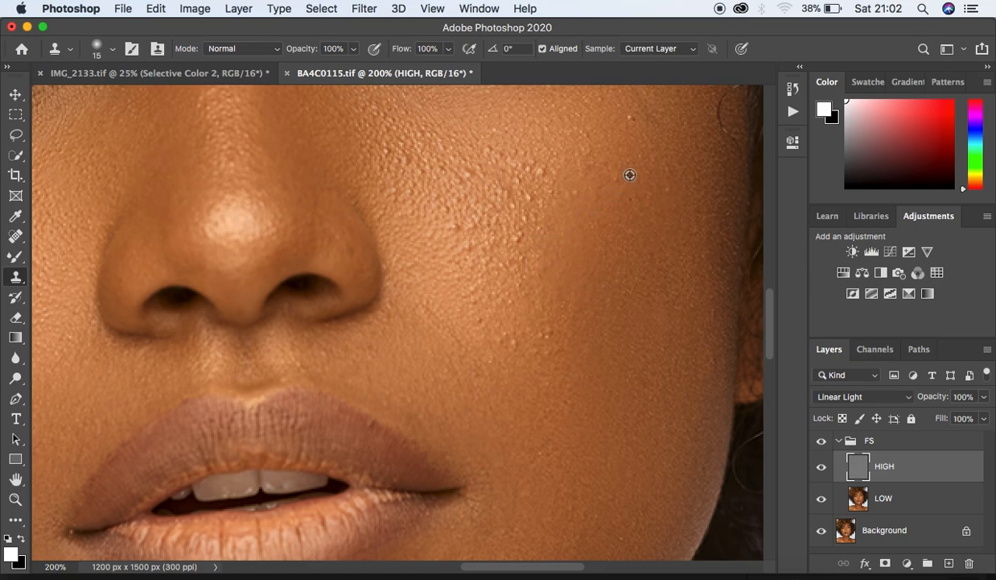
click(585, 134)
alt+click(623, 202)
click(598, 204)
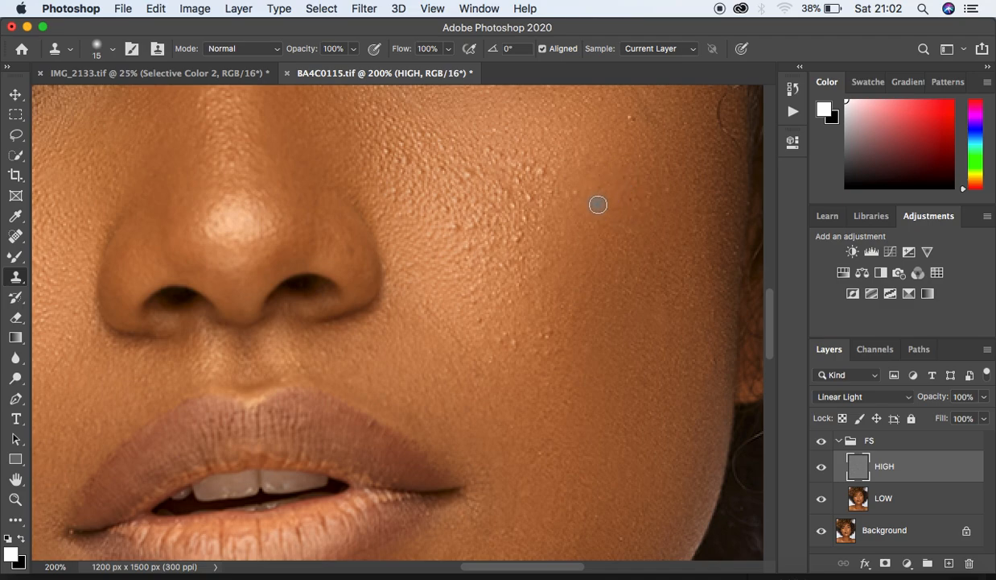
Step: Clone out the bumps across the middle of the cheek with a 25 px brush, sampling the smoother skin beside them
alt+click(555, 251)
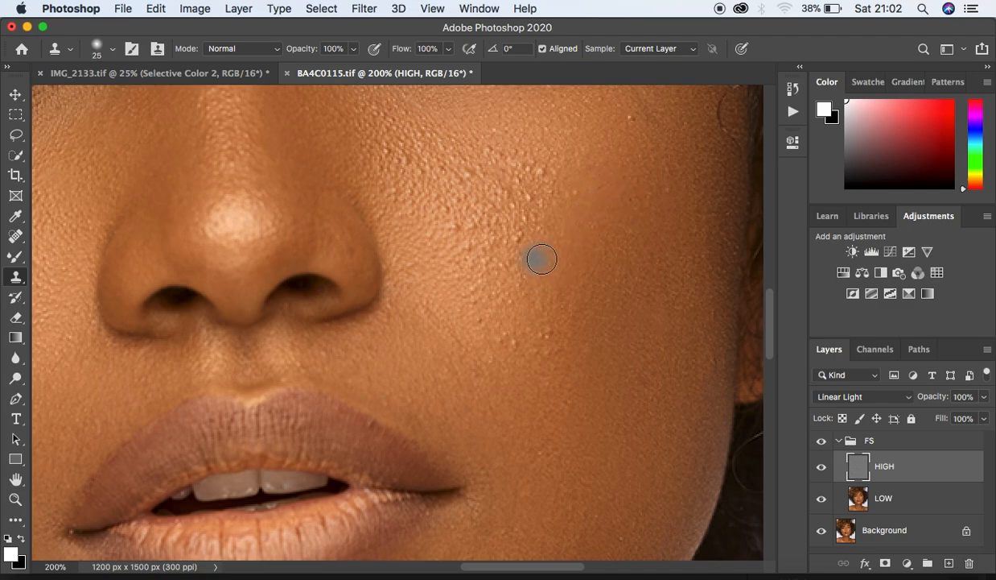
click(520, 235)
alt+click(578, 338)
click(548, 333)
alt+click(545, 329)
alt+click(550, 288)
click(523, 277)
alt+click(544, 266)
click(510, 262)
alt+click(528, 240)
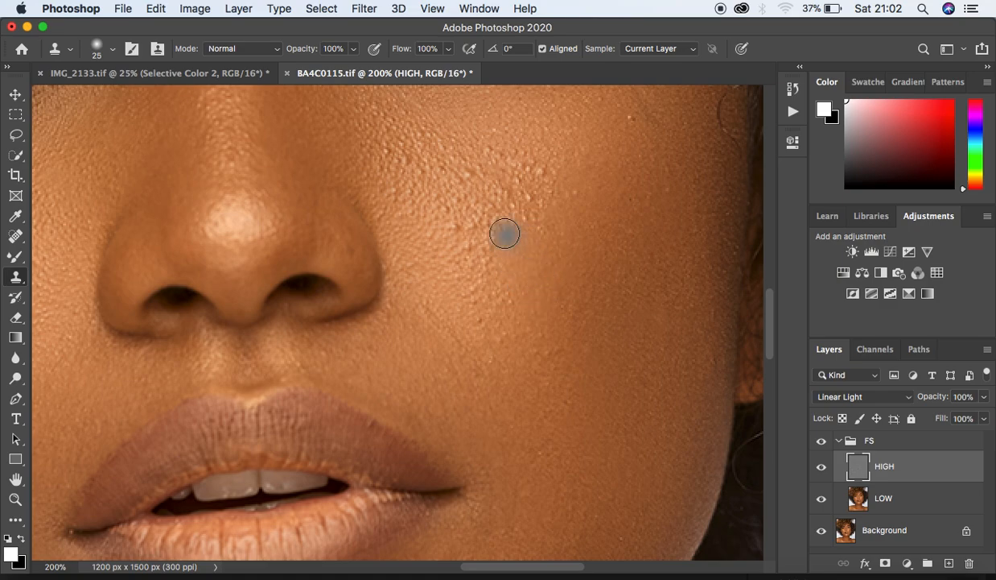
Step: Clone smoother texture over the dense cluster of bumps on the cheek highlight
click(496, 227)
click(524, 194)
alt+click(557, 176)
click(529, 171)
alt+click(556, 164)
click(517, 167)
alt+click(560, 221)
click(528, 213)
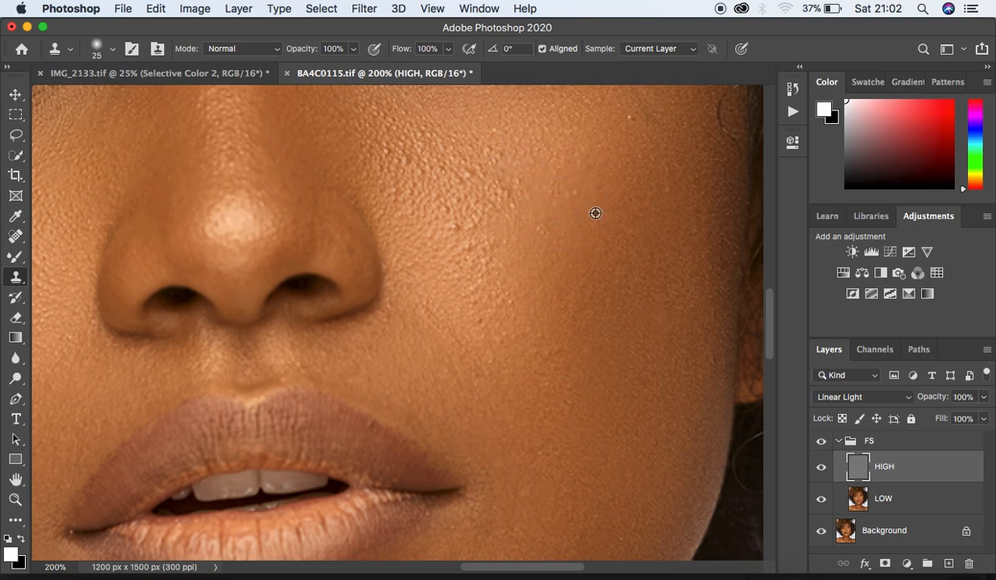
Step: Clone out the scattered spots on the upper cheek, from its outer edge to the highlight
click(564, 194)
alt+click(639, 169)
click(635, 123)
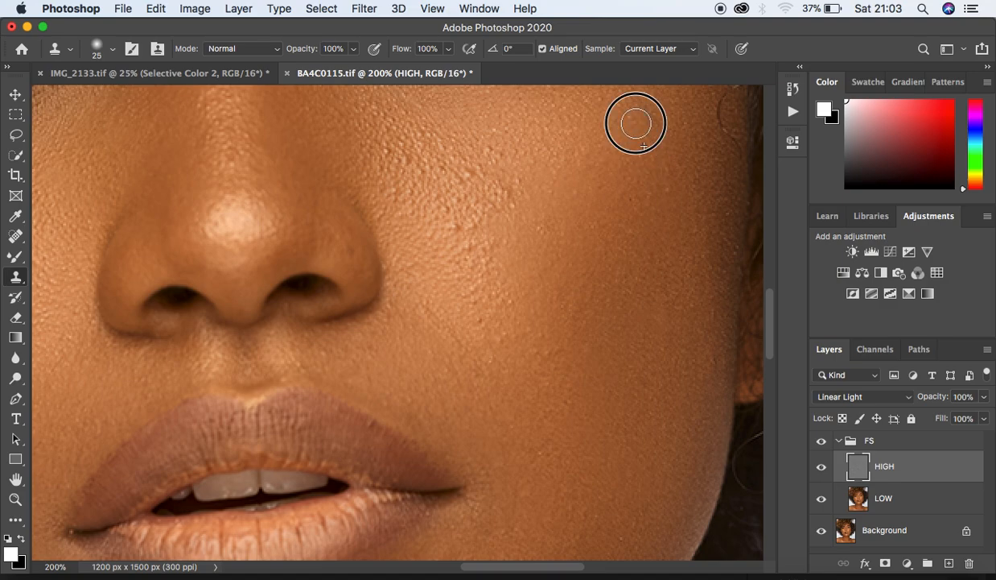
alt+click(534, 161)
click(516, 157)
click(485, 150)
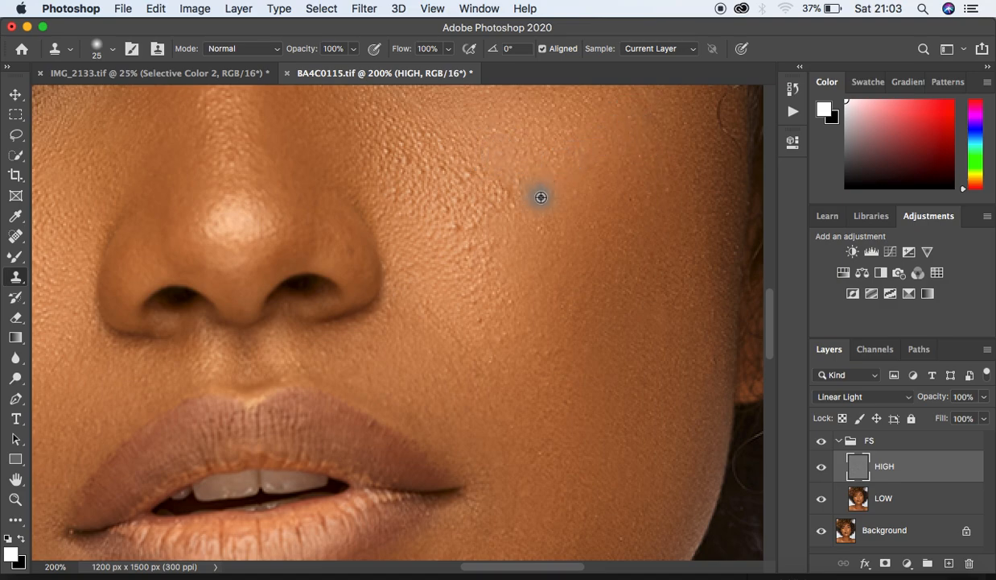
Step: Smooth the rough texture on the inner part of the cheek highlight with the Clone Stamp
alt+click(540, 196)
click(519, 195)
click(473, 170)
alt+click(496, 171)
click(463, 167)
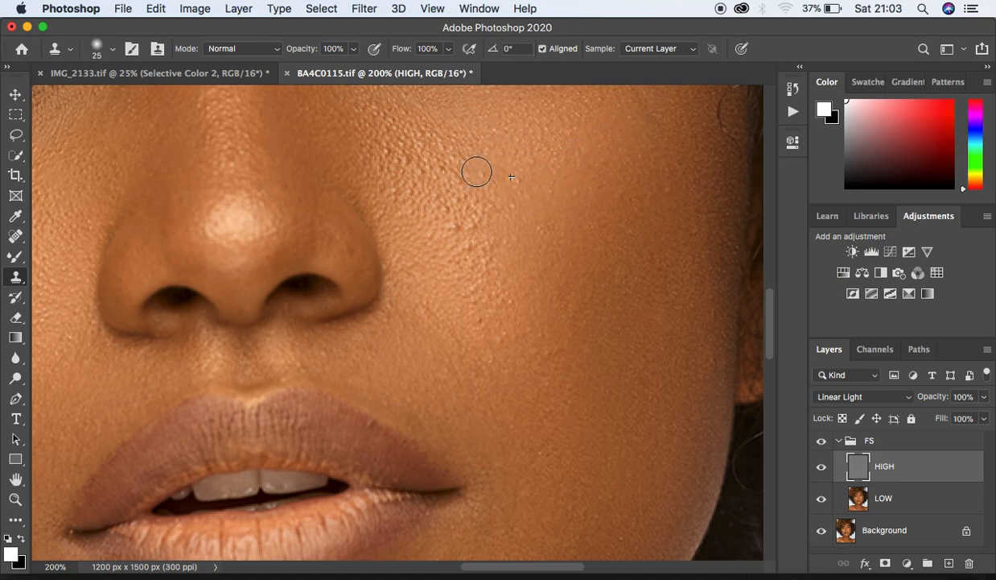
Step: Clone out the bumps on the cheek beside the nose wing and down to the lower cheek
alt+click(512, 218)
click(480, 209)
click(520, 274)
click(488, 261)
click(460, 226)
alt+click(496, 268)
click(471, 248)
click(498, 291)
click(557, 338)
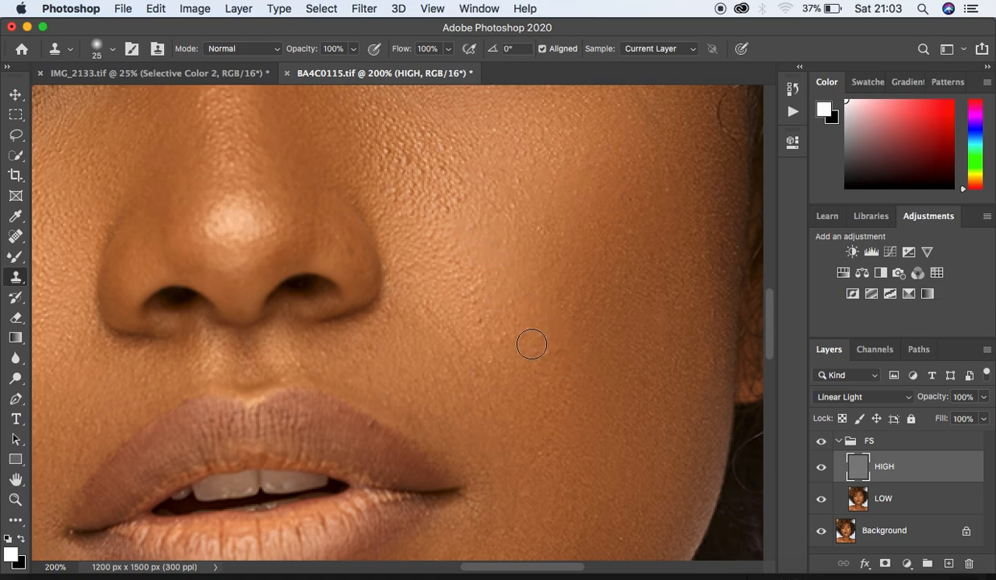
Step: Touch up the remaining uneven spots on the middle of the cheek with freshly sampled skin
alt+click(478, 289)
click(500, 282)
alt+click(466, 267)
click(546, 204)
click(522, 192)
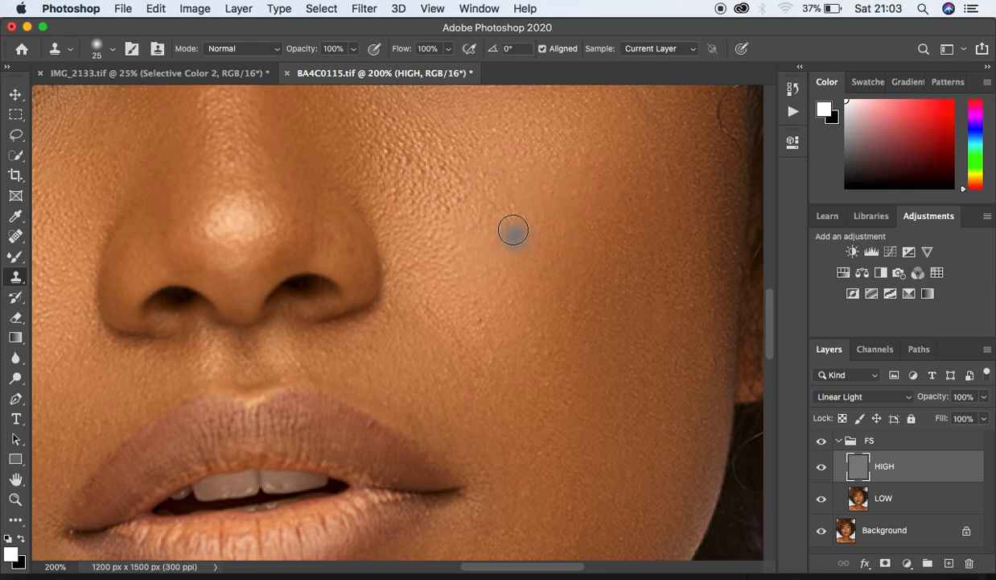
Step: Even out the coarse pores on the inner cheek near the nose and the spot on the lower cheek
alt+click(453, 184)
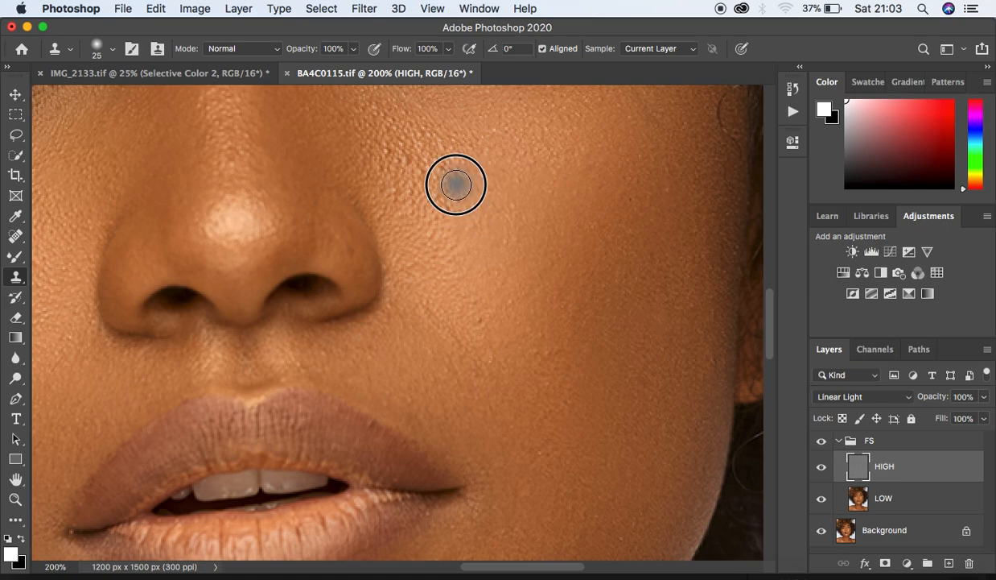
click(414, 160)
alt+click(466, 214)
click(446, 208)
alt+click(498, 159)
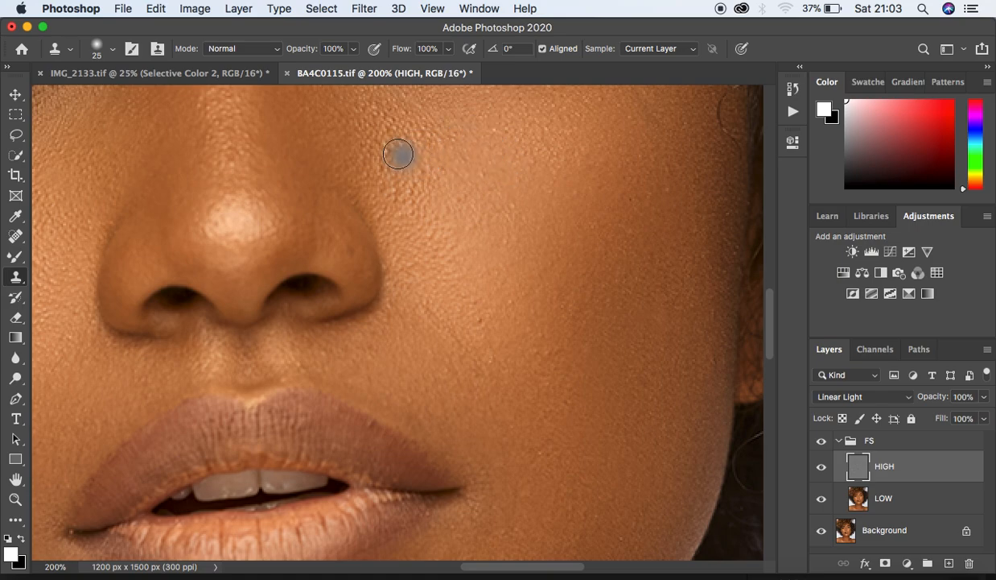
alt+click(507, 332)
click(483, 314)
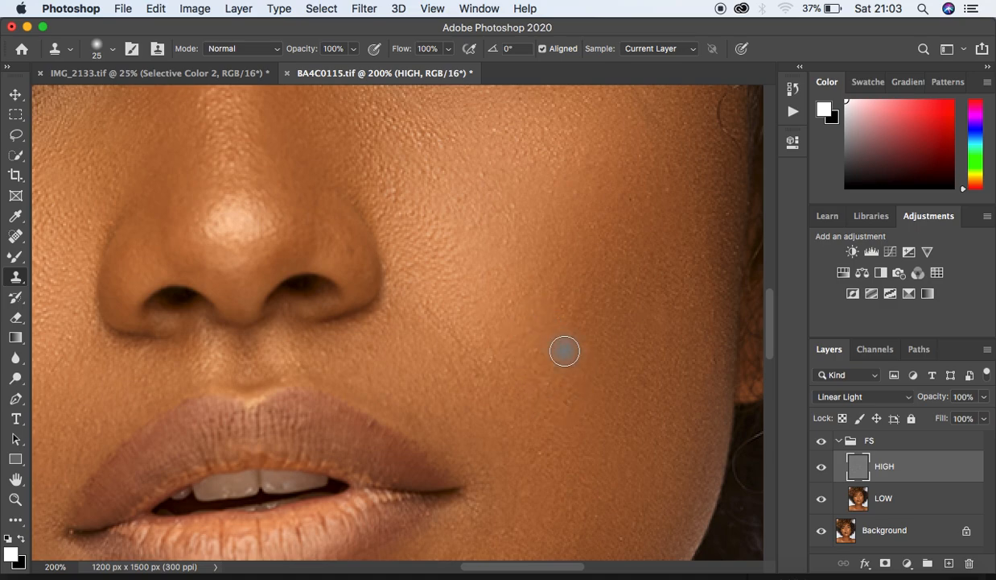
Step: Clone out the bumps on the nose bridge between the eyes
key(super+minus)
key(super+minus)
key(super+minus)
key(super+minus)
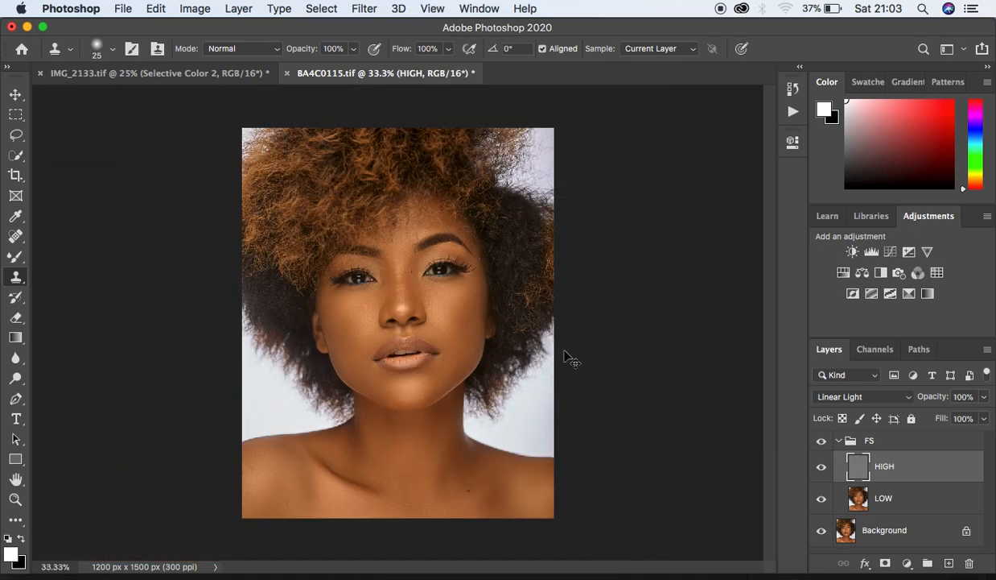
key(super+minus)
key(super+equal)
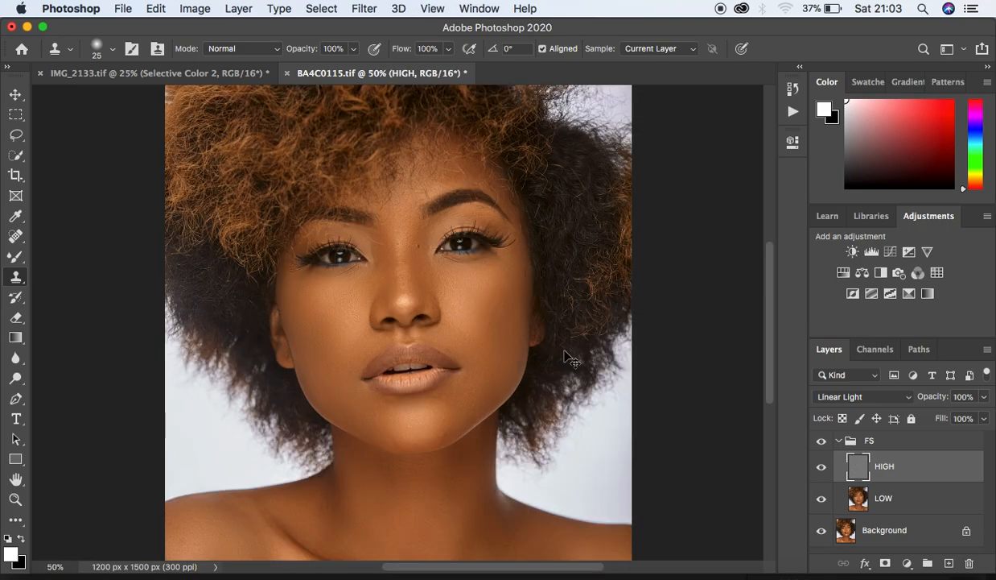
key(super+equal)
key(super+equal)
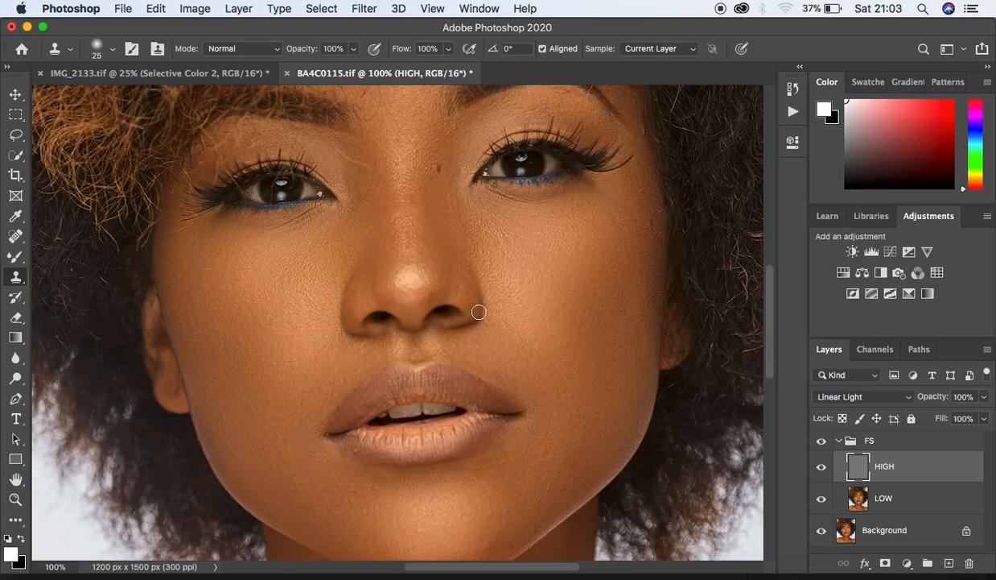
alt+click(399, 163)
drag(409, 159, 400, 143)
alt+click(394, 138)
Step: Clone out the blemishes on the side of the chin near the jawline
key(super+plus)
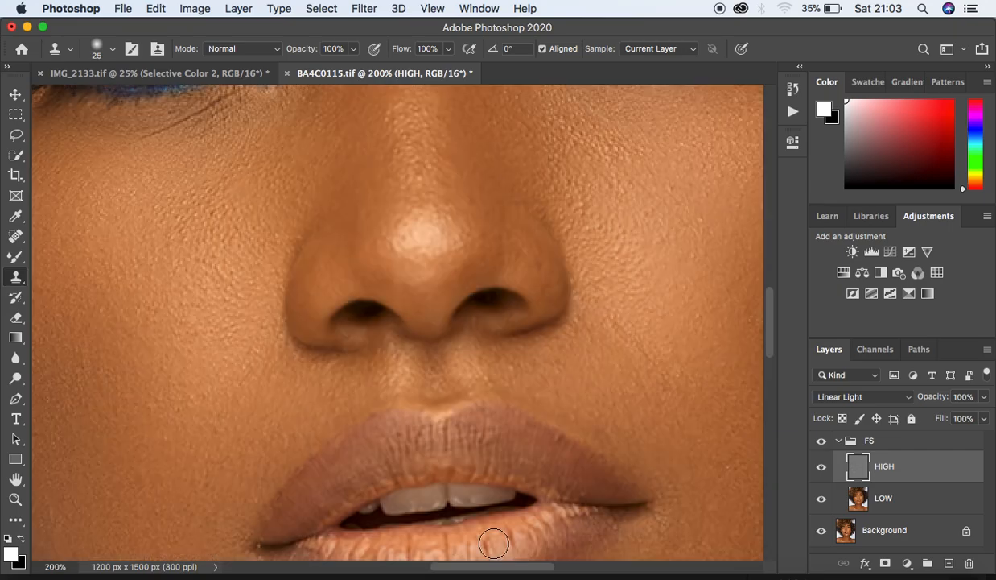
drag(590, 418, 565, 116)
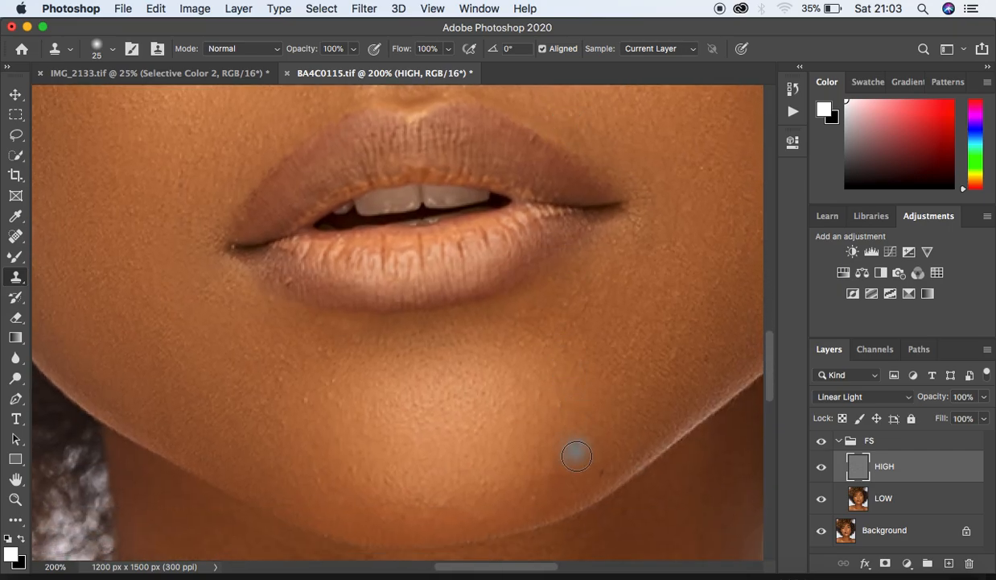
alt+click(579, 420)
click(560, 405)
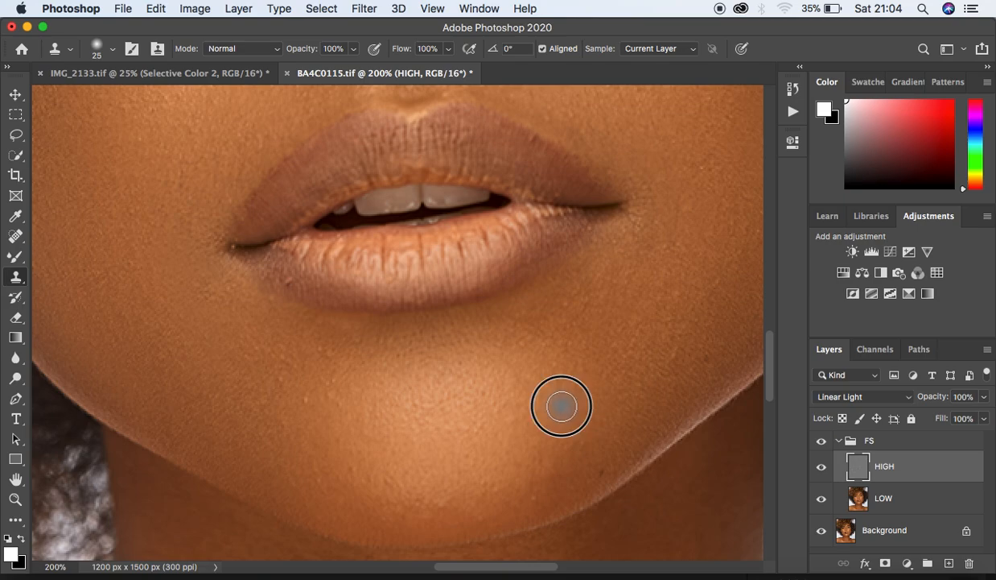
alt+click(571, 405)
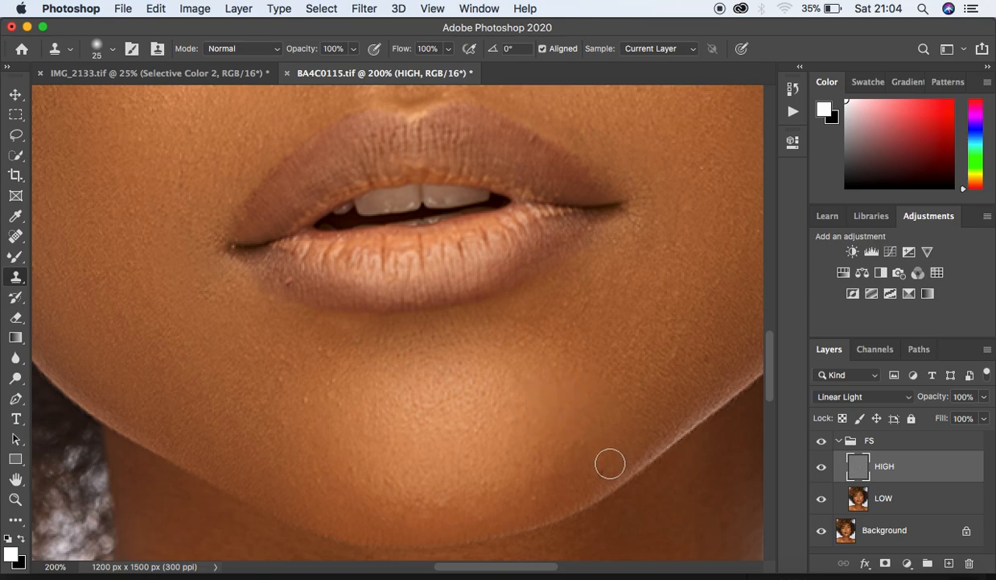
Step: Clone skin texture over the spots on the centre of the chin and its opposite side below the lower lip
alt+click(396, 453)
click(397, 476)
alt+click(355, 412)
drag(336, 410, 284, 385)
drag(352, 373, 313, 340)
mouse_move(326, 387)
mouse_down()
mouse_move(291, 382)
mouse_move(287, 371)
mouse_up()
Step: Clean up the spots along the upper lip's edge with the Clone Stamp reduced to 10 px
key(bracketleft)
key(bracketleft)
key(bracketleft)
alt+click(541, 155)
drag(527, 133, 553, 154)
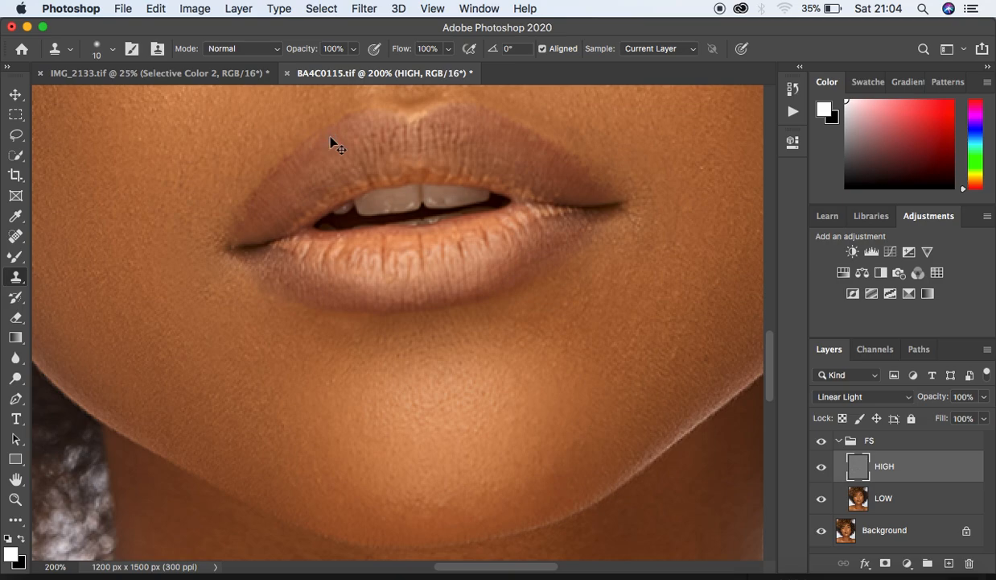
Step: Clone clean skin texture over the spots on the cheek beside the mouth corner with a 40 px Clone Stamp
key(super+minus)
key(super+minus)
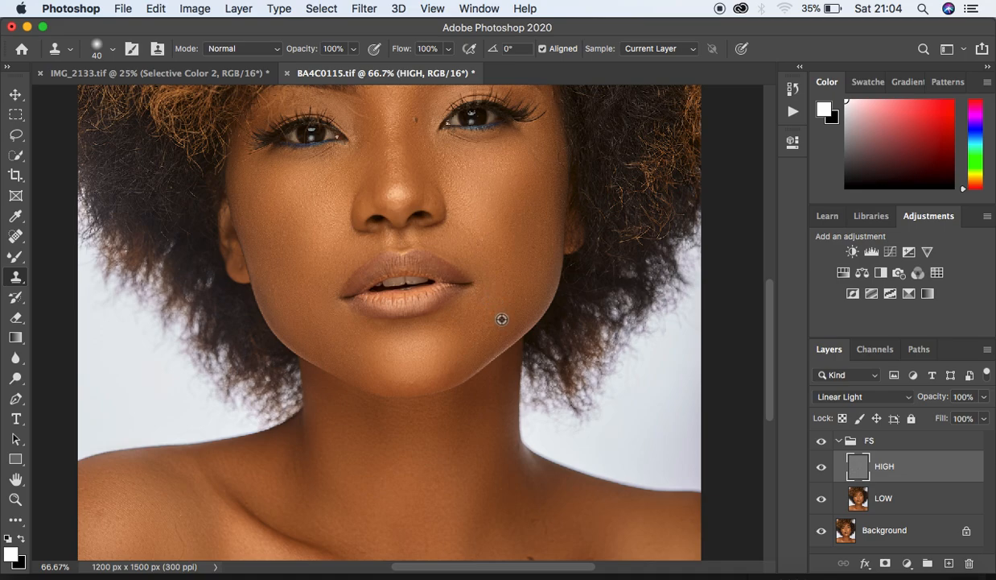
alt+click(490, 335)
click(498, 321)
alt+click(501, 302)
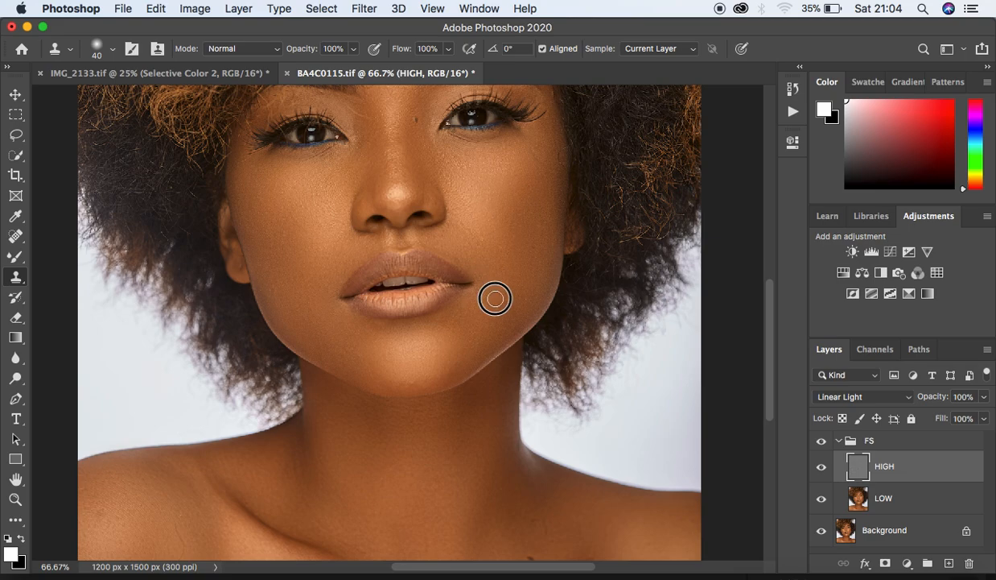
alt+click(490, 277)
click(479, 276)
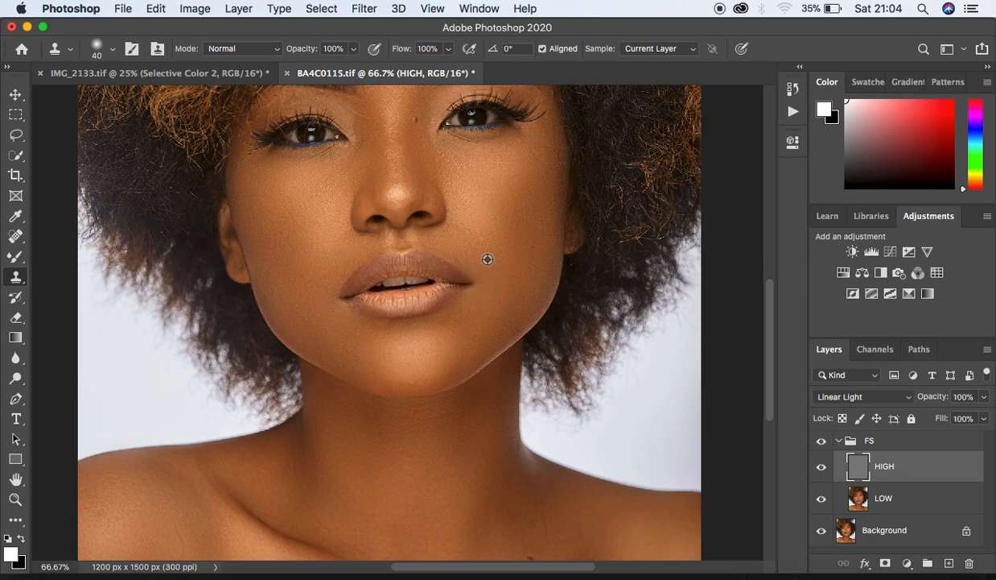
click(480, 237)
Step: Clone out the spots on the outer cheek near the hairline and on the cheek below the eye
alt+click(544, 178)
click(541, 167)
click(537, 157)
alt+click(476, 174)
click(463, 169)
click(477, 181)
Step: Compare the whole portrait with the FS group hidden and shown
key(super+minus)
key(super+minus)
key(super+minus)
key(super+plus)
key(super+plus)
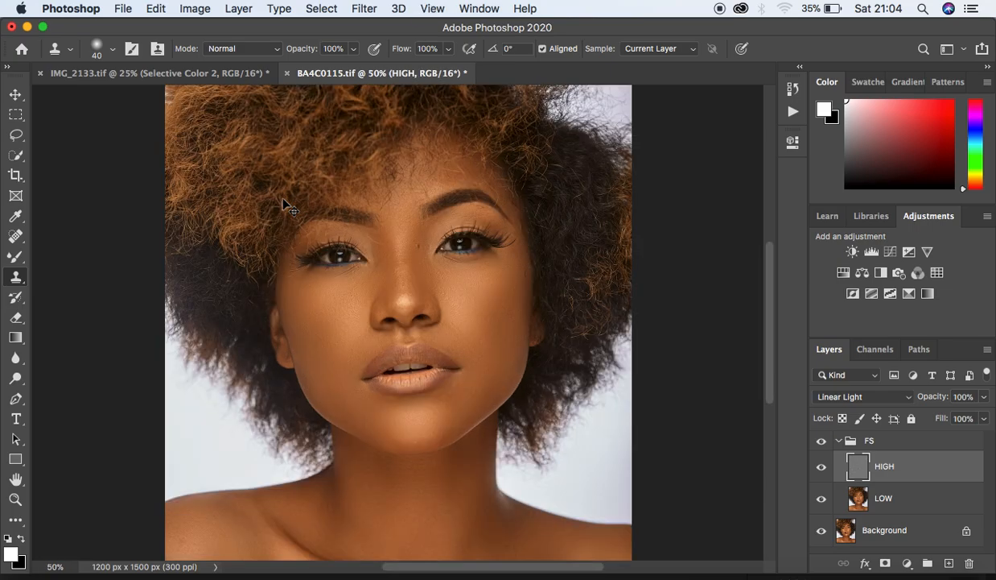
click(822, 442)
click(822, 441)
click(822, 442)
click(822, 442)
click(822, 441)
click(822, 442)
click(822, 442)
click(822, 442)
key(super+minus)
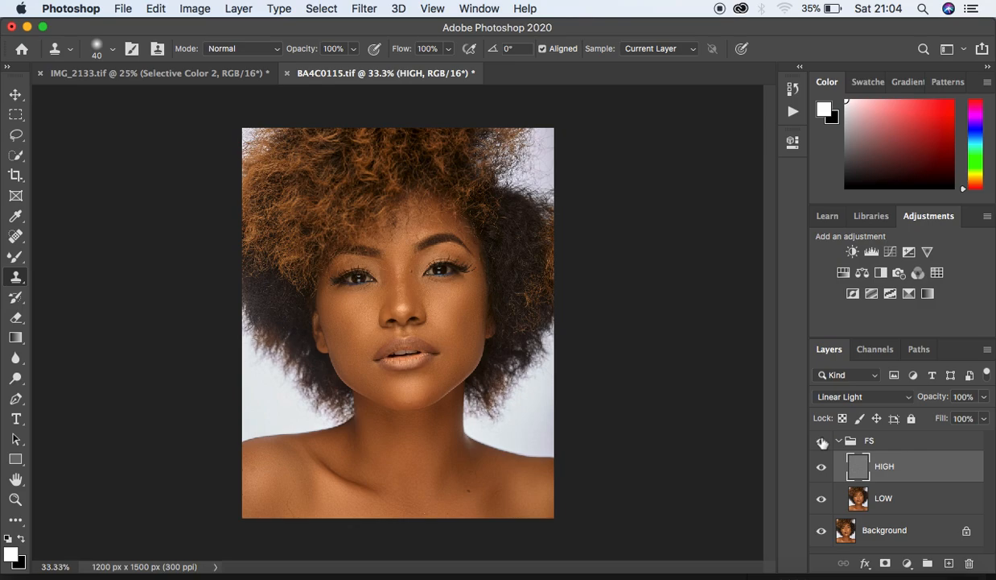
key(super+plus)
Step: Collapse the FS group and add a Selective Color adjustment layer above it
click(837, 444)
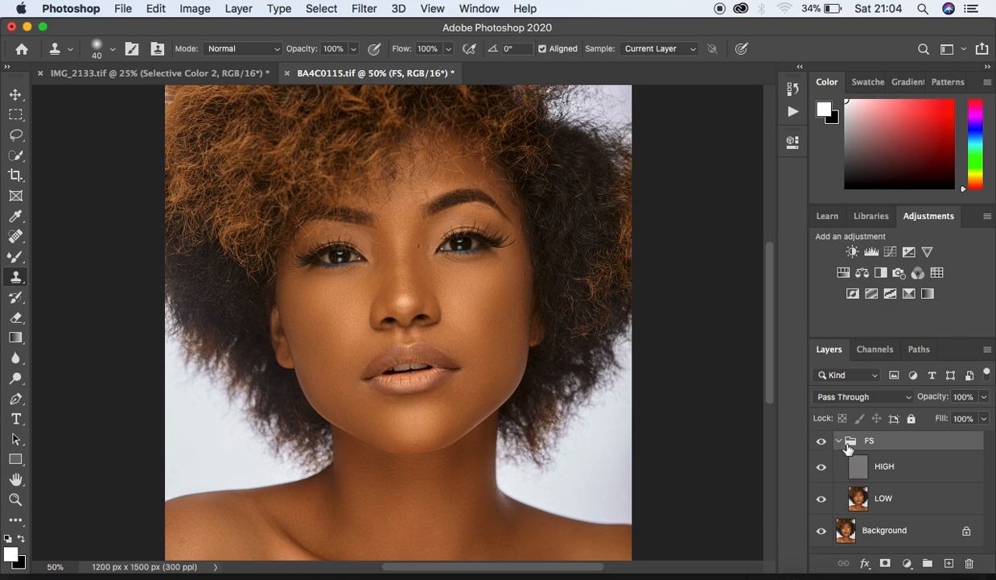
click(839, 442)
click(908, 555)
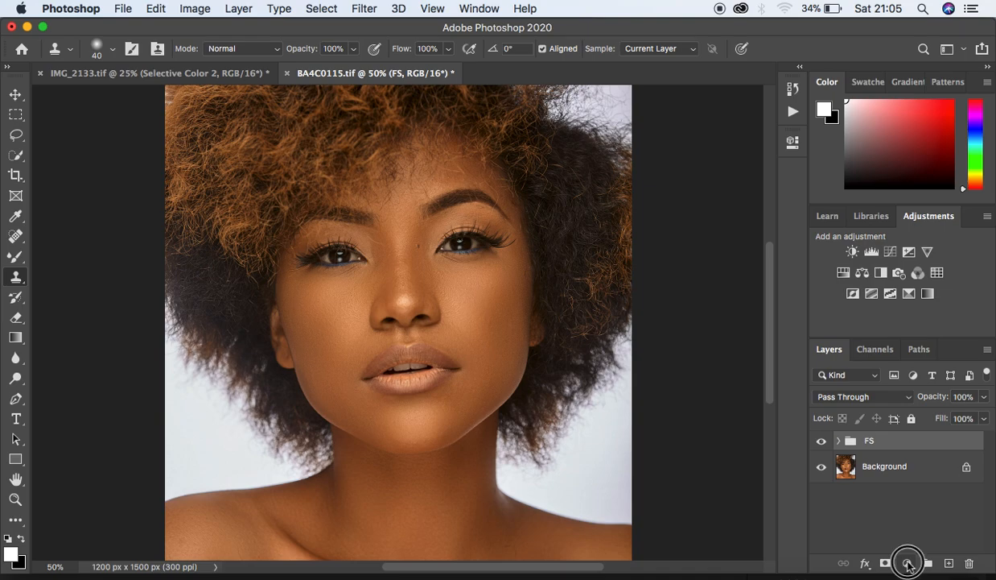
click(912, 533)
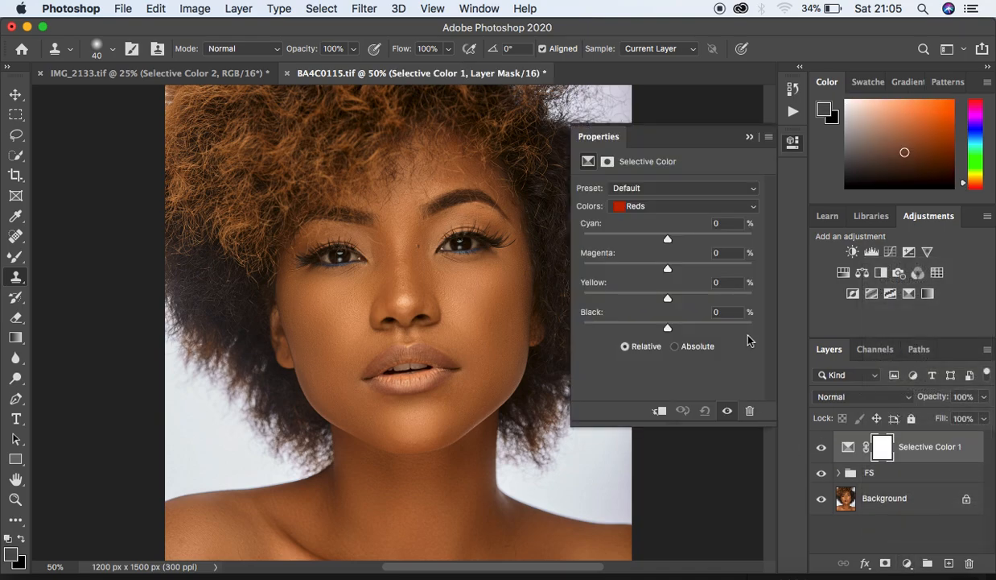
Step: In the Selective Color adjustment, set the Blacks range to Black +6% and Yellow -15%
click(658, 208)
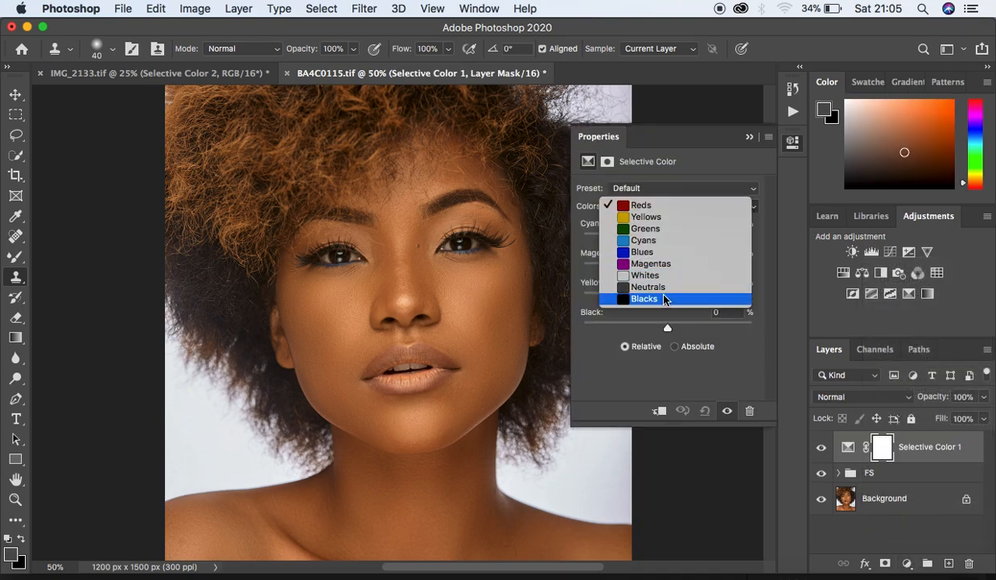
click(664, 298)
drag(667, 328, 672, 329)
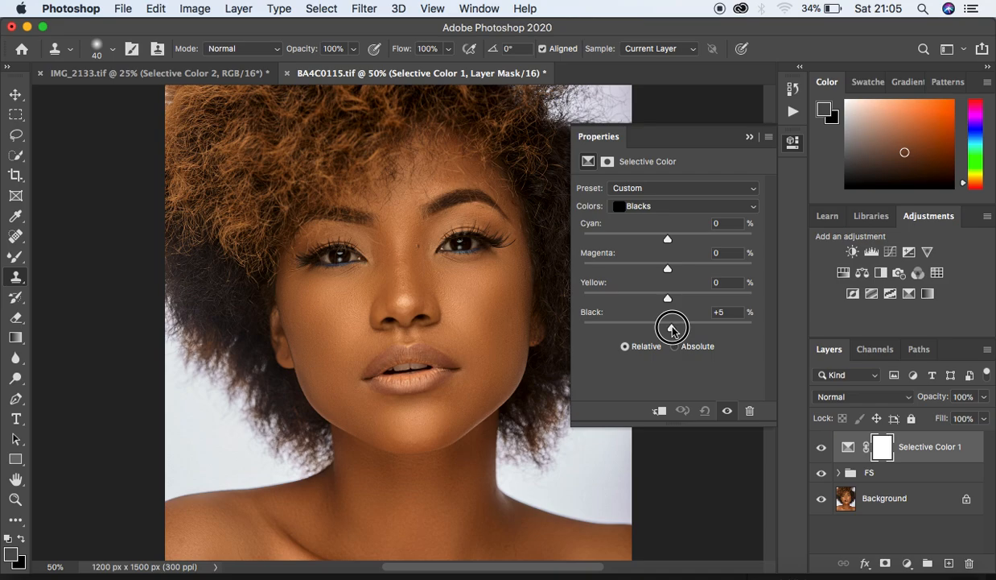
drag(673, 328, 656, 301)
key(super+minus)
key(super+minus)
key(super+plus)
key(super+plus)
key(super+plus)
key(super+minus)
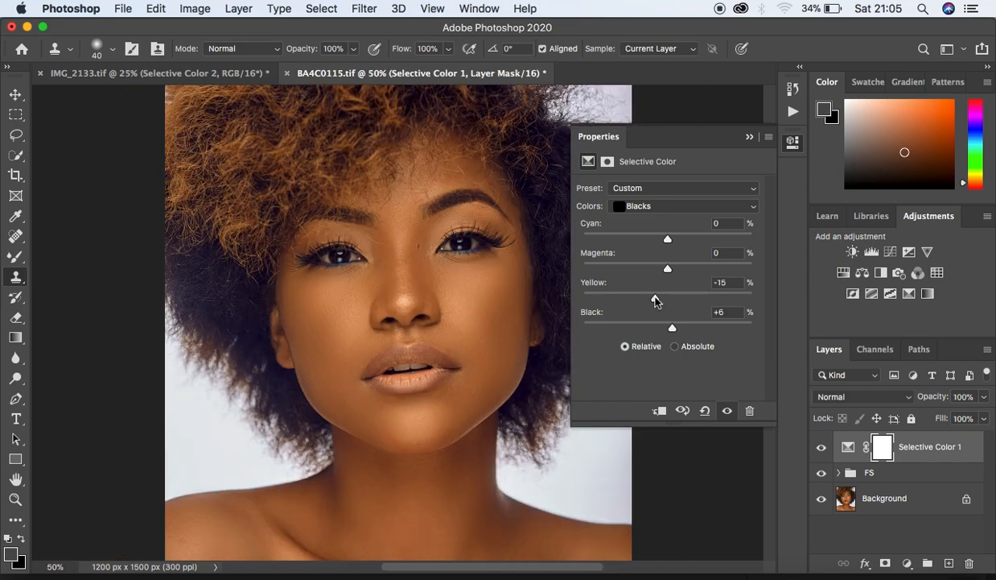
key(super+minus)
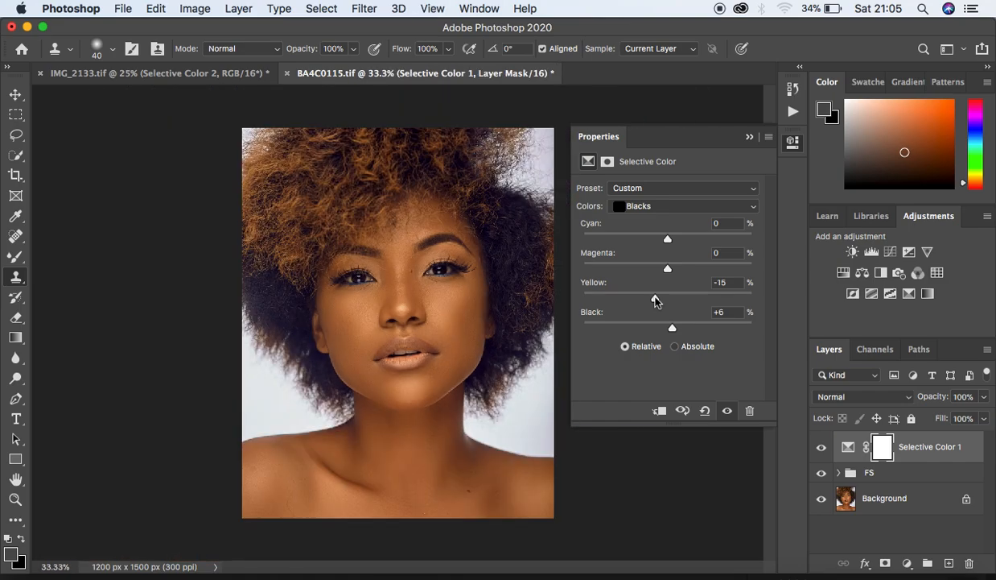
Step: Close the adjustment's properties and compare the portrait with Selective Color 1 hidden and shown
click(748, 138)
click(820, 448)
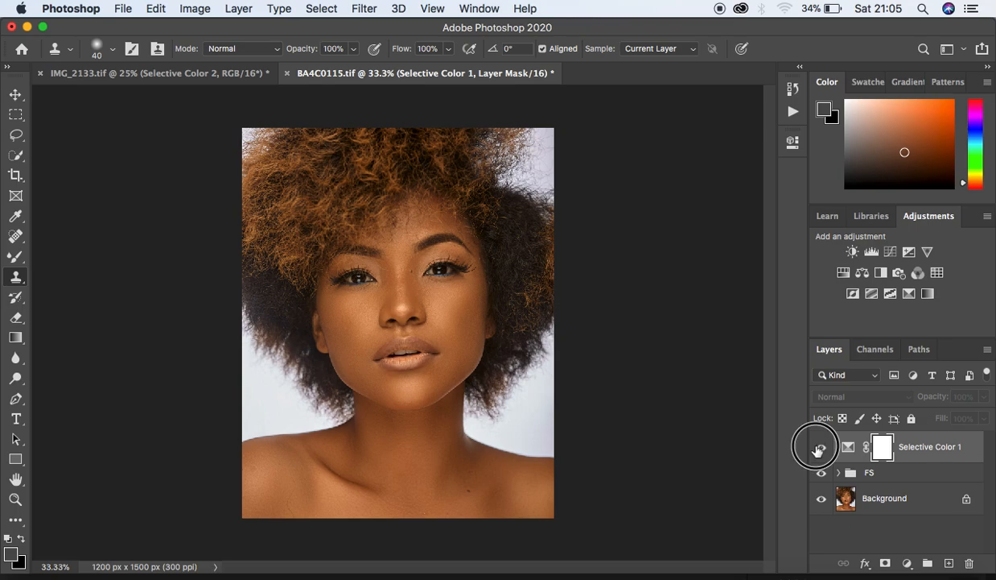
click(820, 449)
click(819, 449)
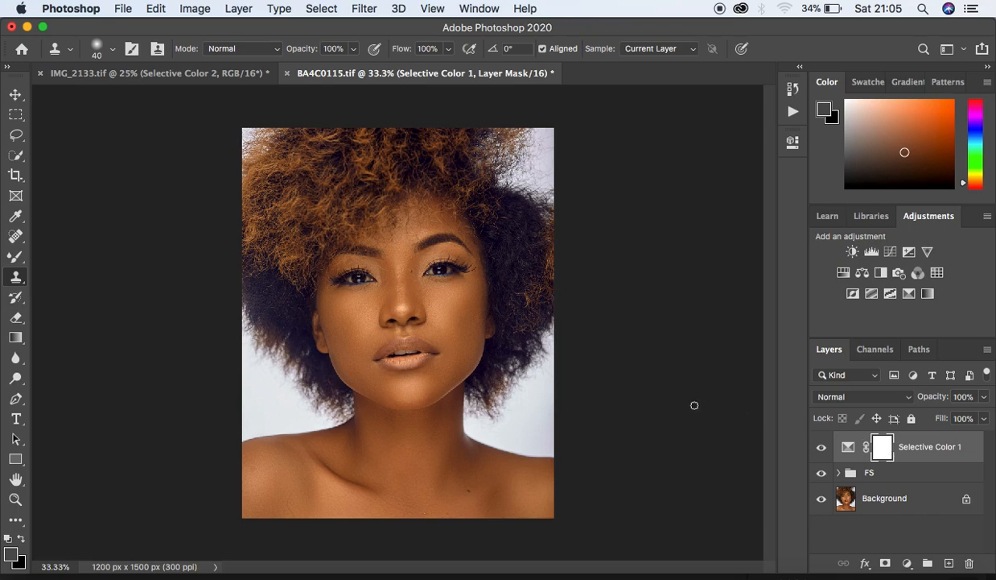
Step: Stamp all visible layers into a new layer, duplicate it, and open the copy in the Camera Raw Filter
key(super+alt+shift+e)
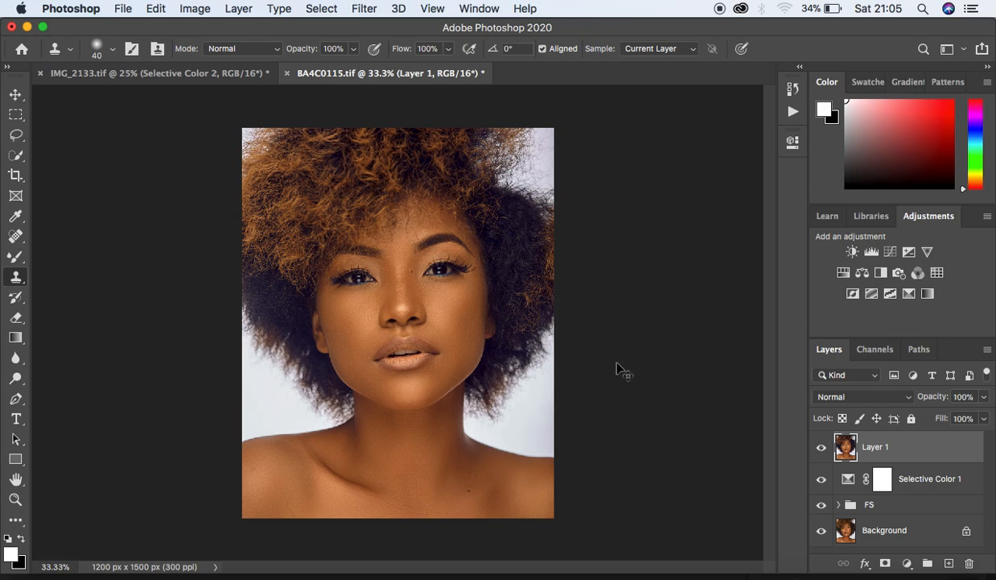
key(super+j)
click(364, 8)
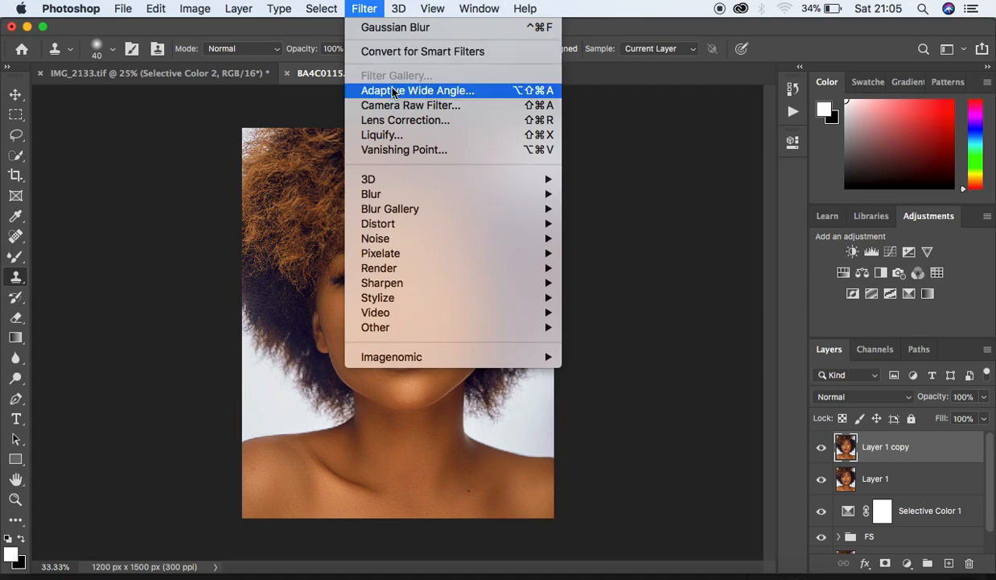
click(398, 105)
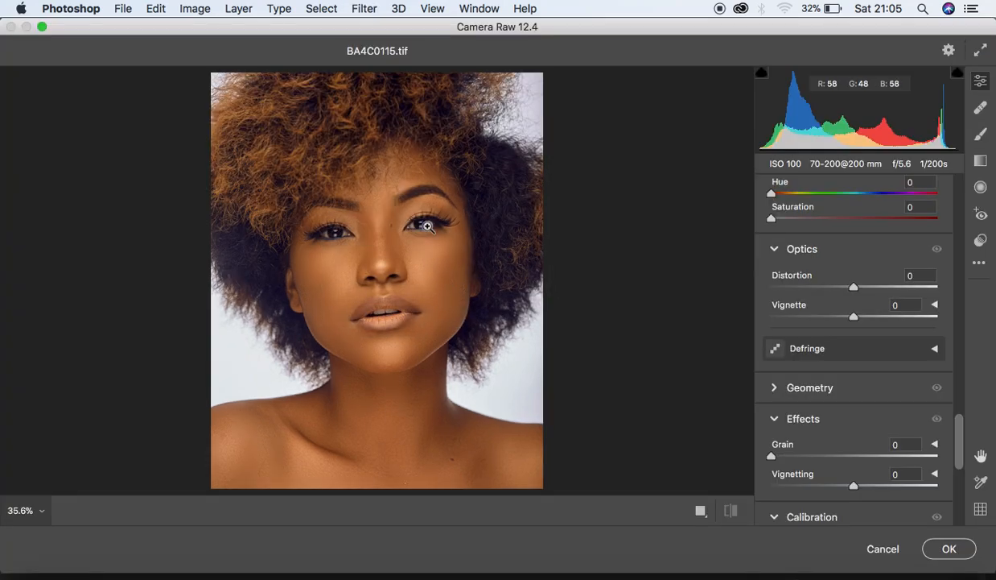
Step: Set up a Camera Raw adjustment brush for the eye whites with Temperature -21, Whites +4 and Saturation -63
click(412, 219)
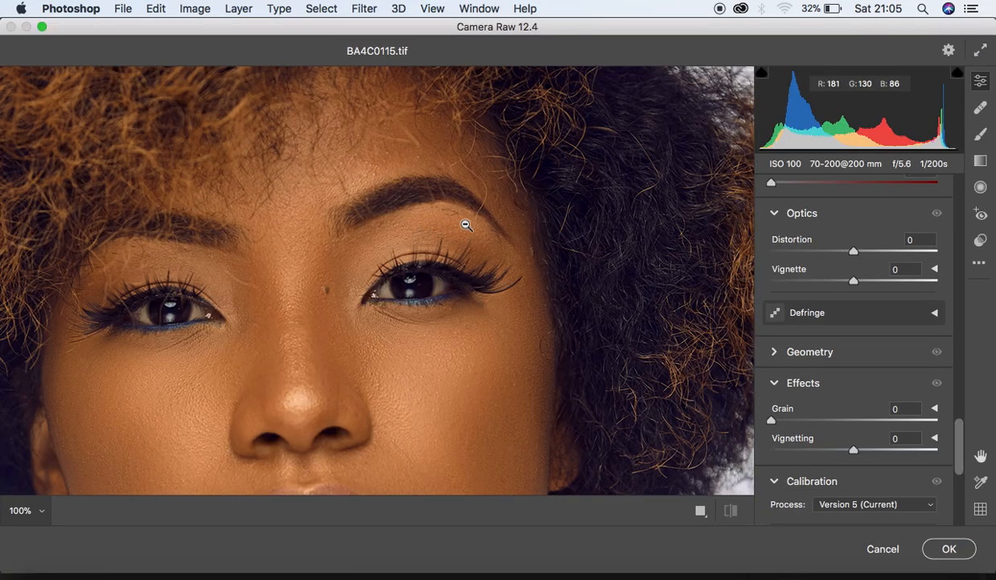
click(433, 283)
click(434, 283)
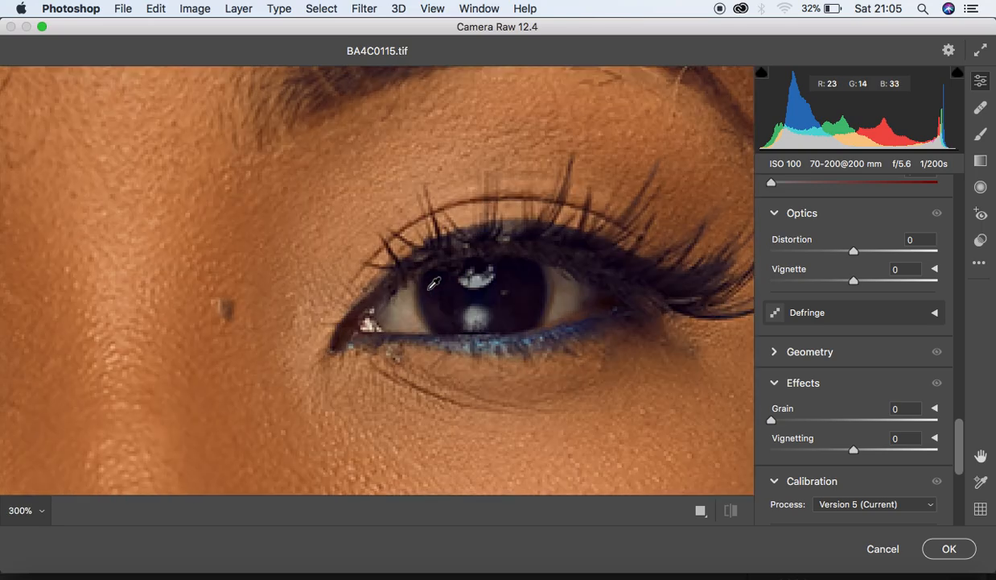
click(980, 134)
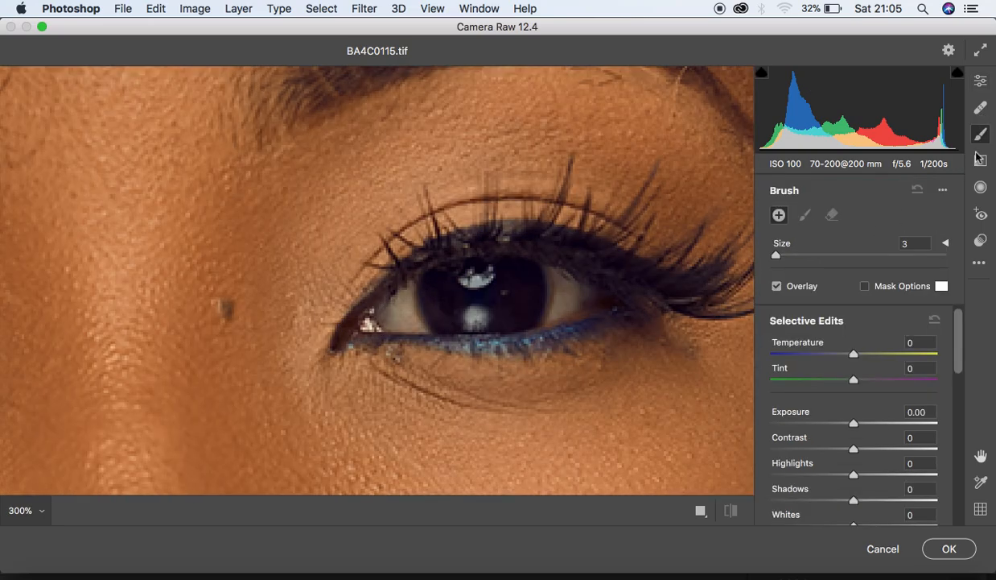
drag(853, 355, 859, 378)
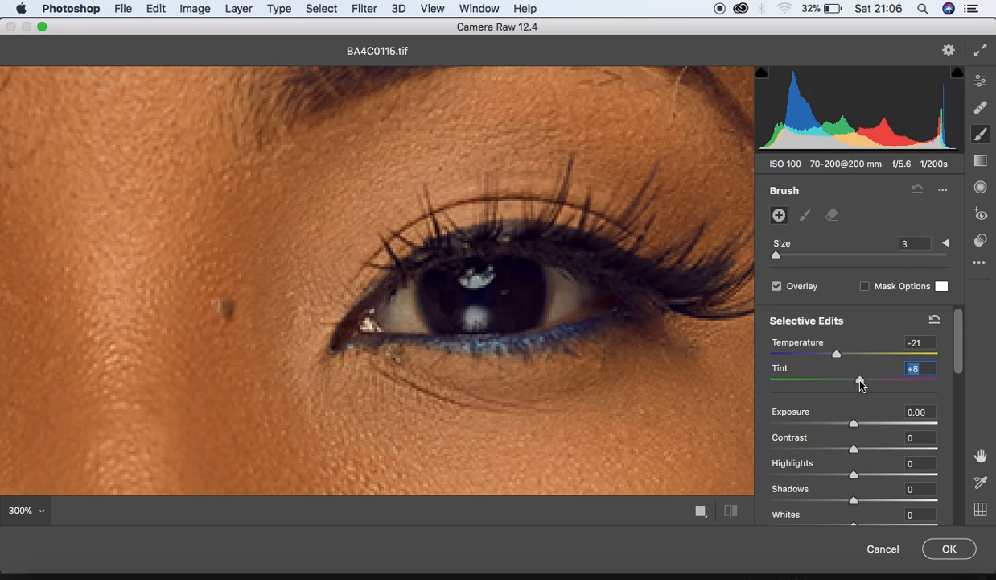
drag(862, 383, 905, 385)
drag(960, 354, 879, 392)
drag(856, 434, 860, 435)
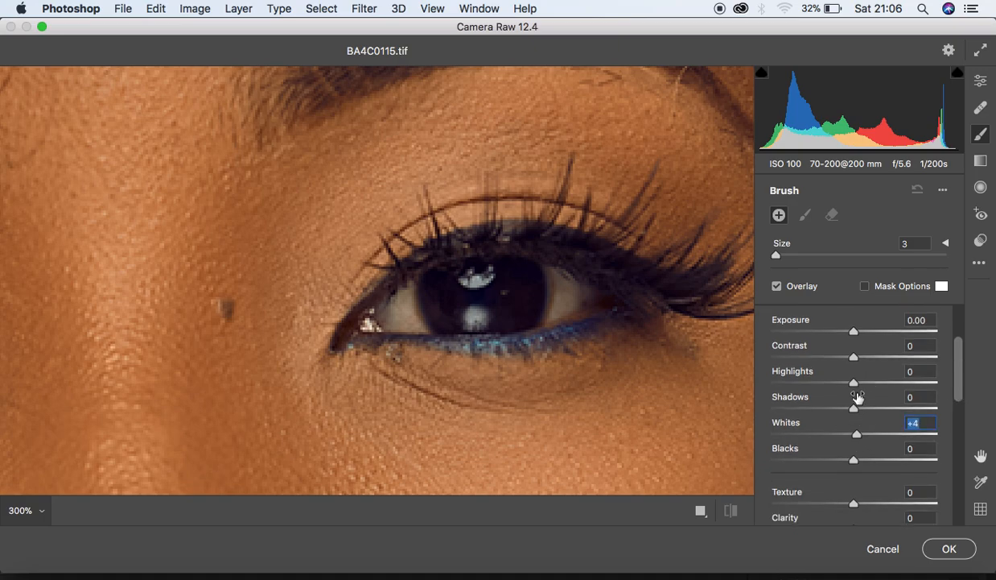
drag(857, 388, 860, 388)
drag(960, 376, 962, 453)
drag(854, 436, 803, 437)
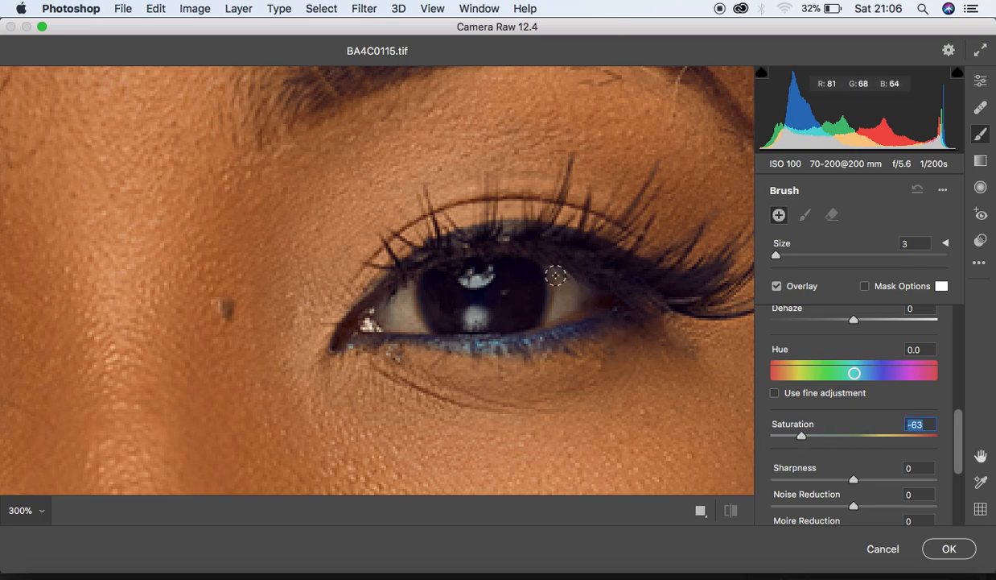
Step: Paint the adjustment brush over the whites of both eyes at brush size 3
mouse_move(554, 274)
mouse_down()
mouse_move(552, 309)
mouse_move(552, 276)
mouse_move(574, 281)
mouse_move(550, 311)
mouse_move(573, 303)
mouse_move(557, 278)
mouse_move(549, 323)
mouse_up()
mouse_move(408, 285)
mouse_down()
mouse_move(411, 320)
mouse_move(408, 289)
mouse_move(390, 312)
mouse_move(415, 323)
mouse_move(406, 317)
mouse_move(409, 294)
mouse_move(422, 319)
mouse_move(489, 319)
mouse_up()
drag(485, 280, 461, 281)
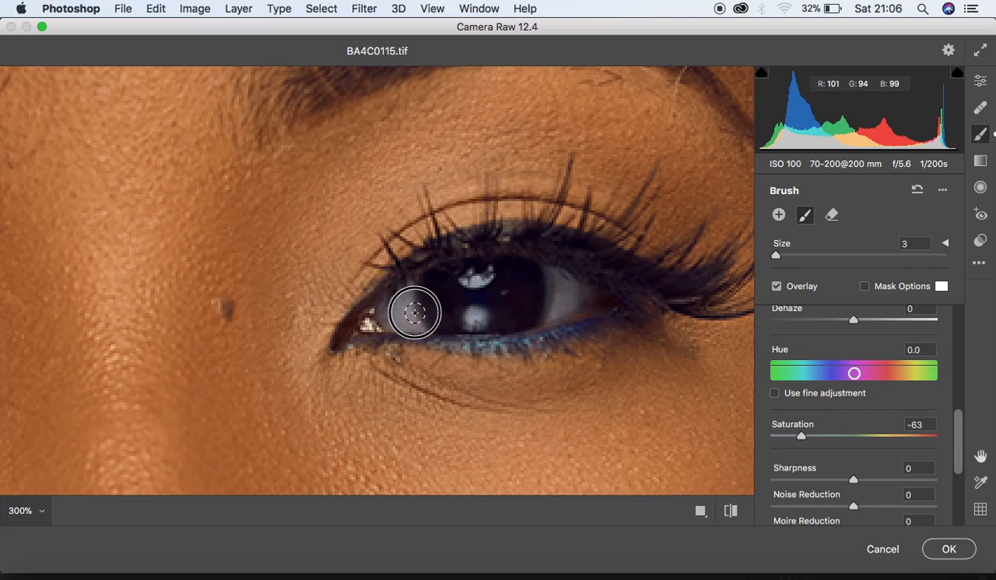
key(space)
drag(162, 264, 654, 231)
mouse_move(182, 335)
mouse_down()
mouse_move(167, 360)
mouse_move(173, 332)
mouse_move(151, 362)
mouse_move(191, 371)
mouse_move(172, 337)
mouse_move(184, 359)
mouse_up()
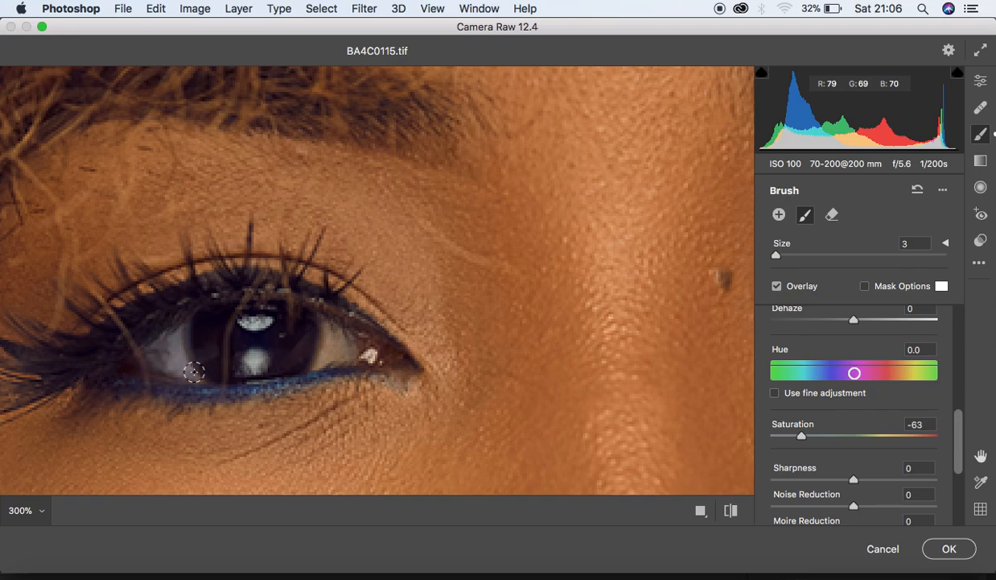
mouse_move(320, 325)
mouse_down()
mouse_move(312, 360)
mouse_move(340, 332)
mouse_move(320, 346)
mouse_up()
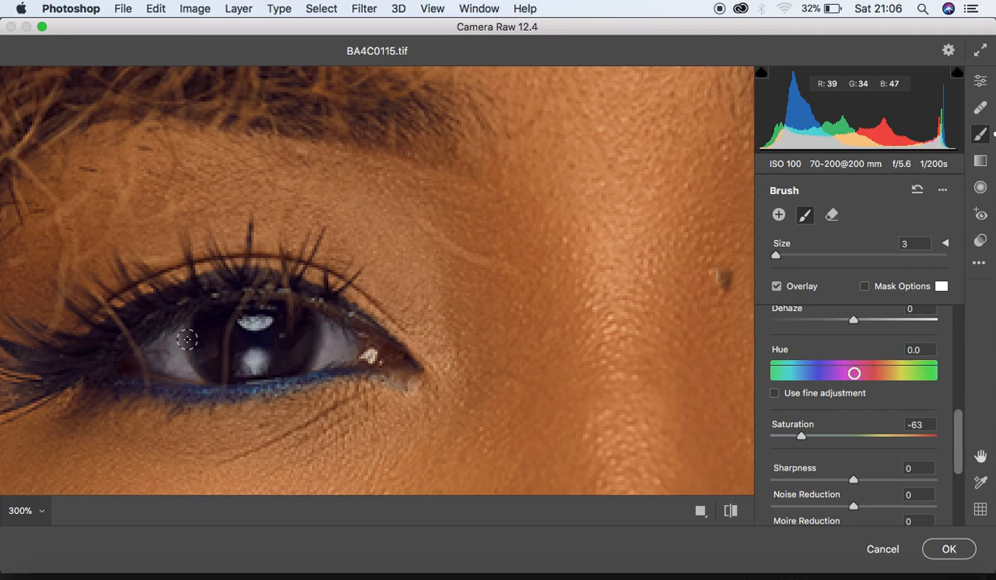
Step: Paint the same desaturating brush adjustment over the upper teeth
key(space)
drag(624, 423, 570, 87)
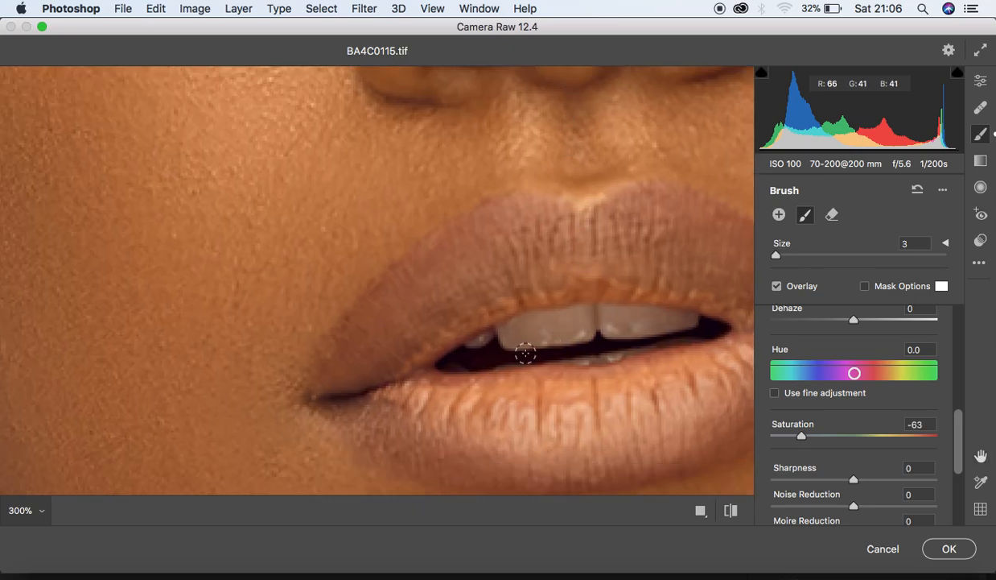
mouse_move(502, 334)
mouse_down()
mouse_move(617, 325)
mouse_move(533, 327)
mouse_move(583, 321)
mouse_move(564, 317)
mouse_move(695, 325)
mouse_move(577, 325)
mouse_move(480, 342)
mouse_move(681, 318)
mouse_up()
key(super+minus)
key(super+minus)
key(super+minus)
key(super+minus)
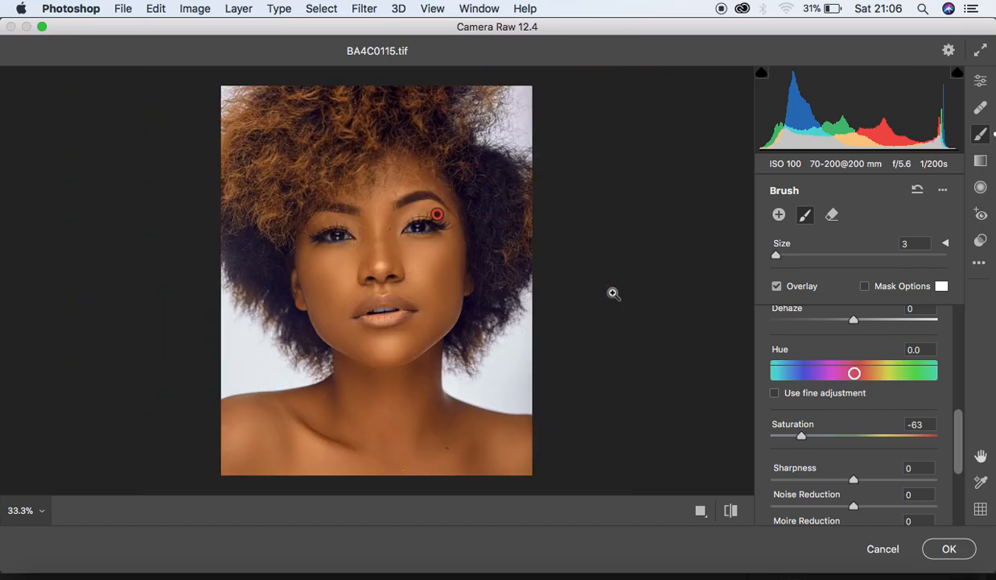
key(super+minus)
key(super+equal)
Step: Cool the overall white balance to a Temperature of about -8, apply the Camera Raw filter, and compare Layer 1 copy hidden and shown
click(980, 80)
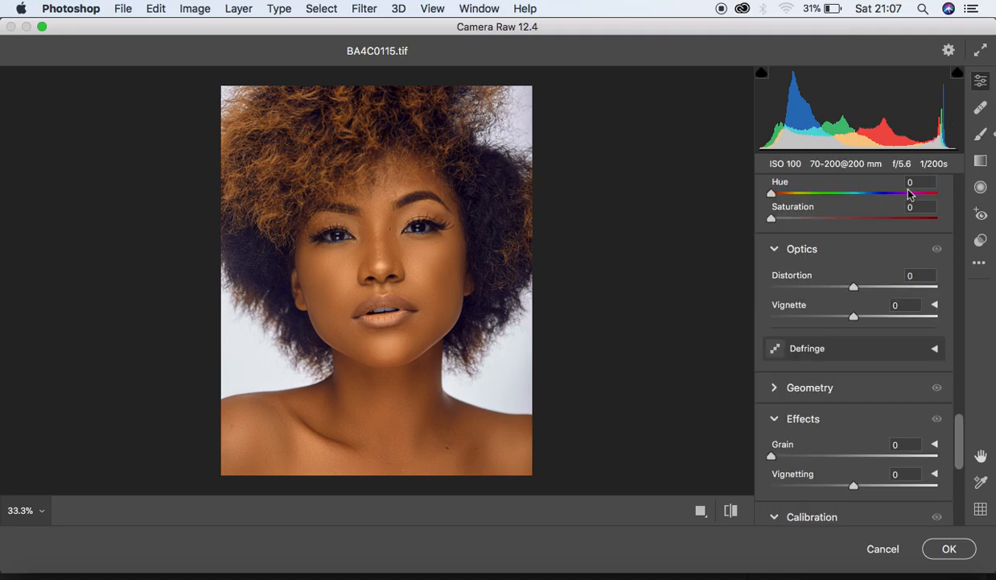
scroll(906, 193, up, 15)
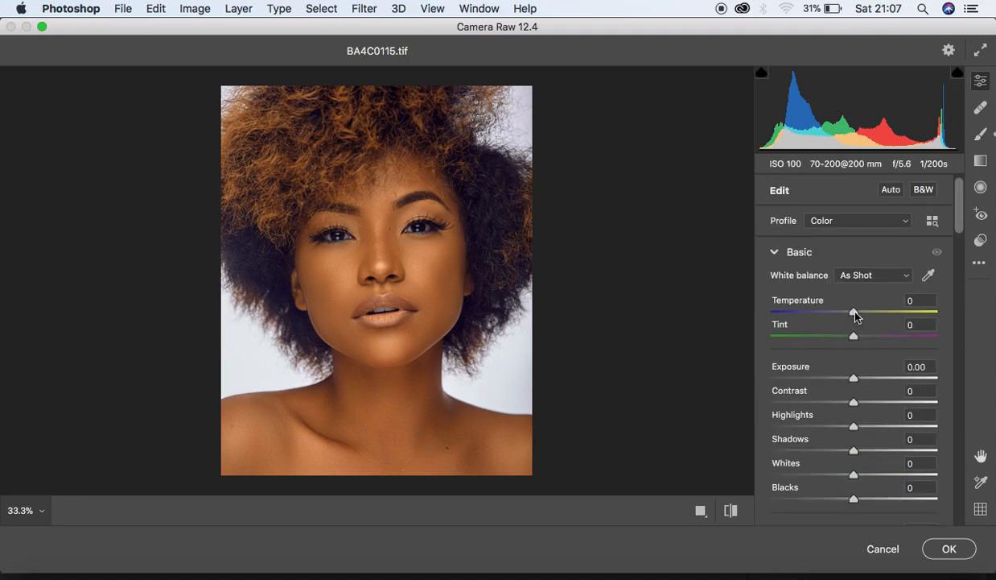
drag(855, 316, 849, 317)
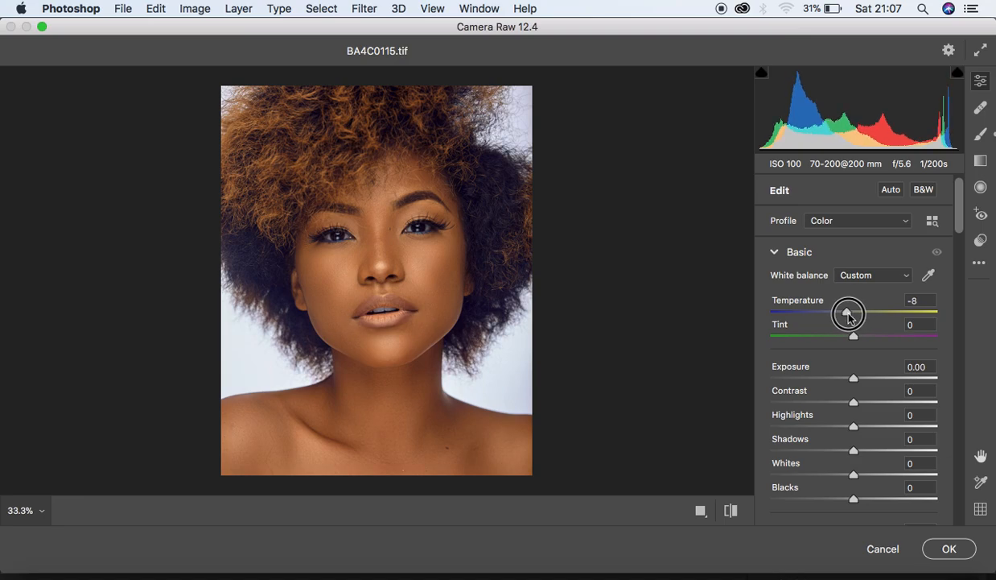
drag(850, 317, 856, 338)
click(945, 548)
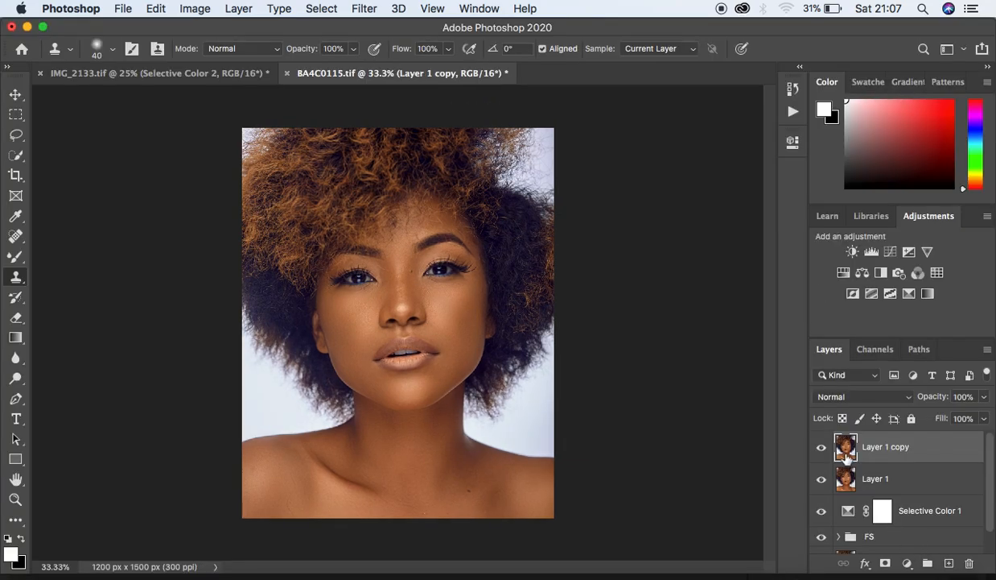
click(821, 450)
click(821, 449)
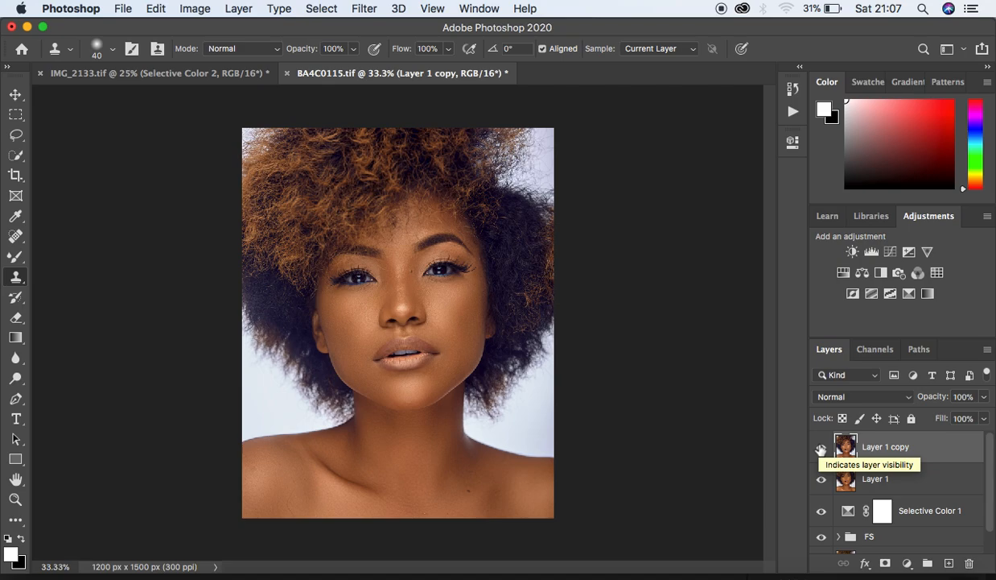
Step: Set up an Export As of the portrait as JPG with Bicubic Sharper resampling and the color profile embedded
click(125, 9)
mouse_move(220, 227)
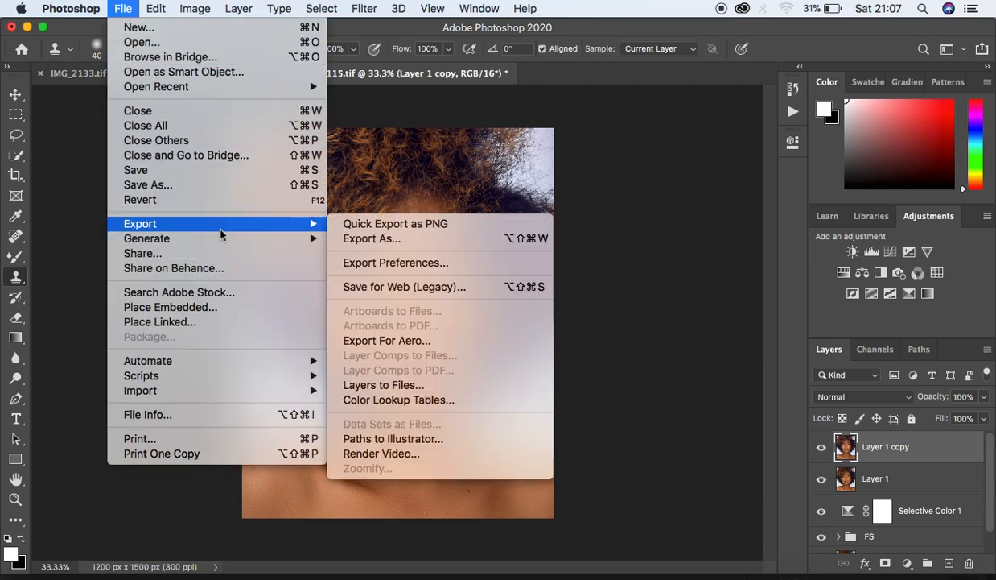
click(370, 239)
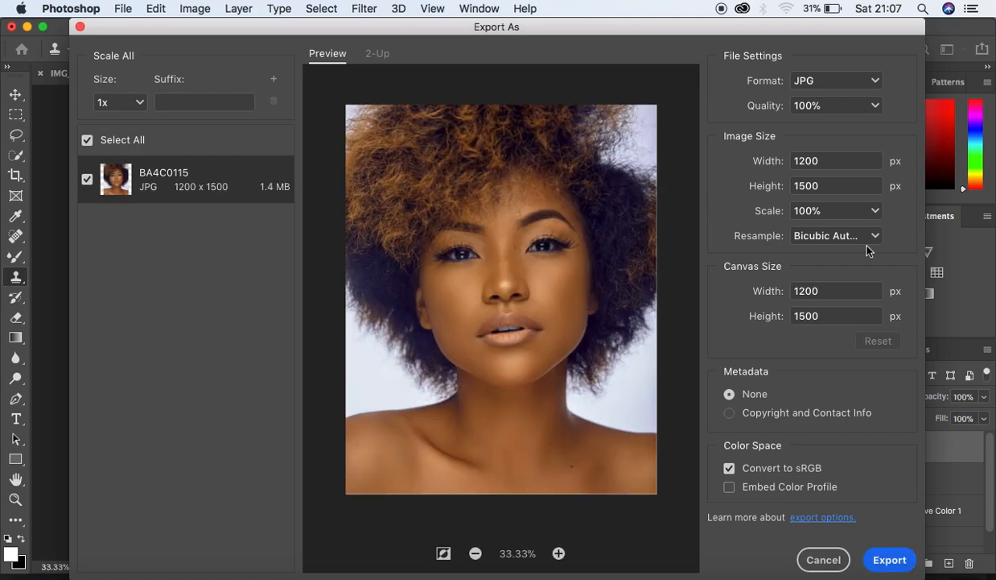
click(837, 86)
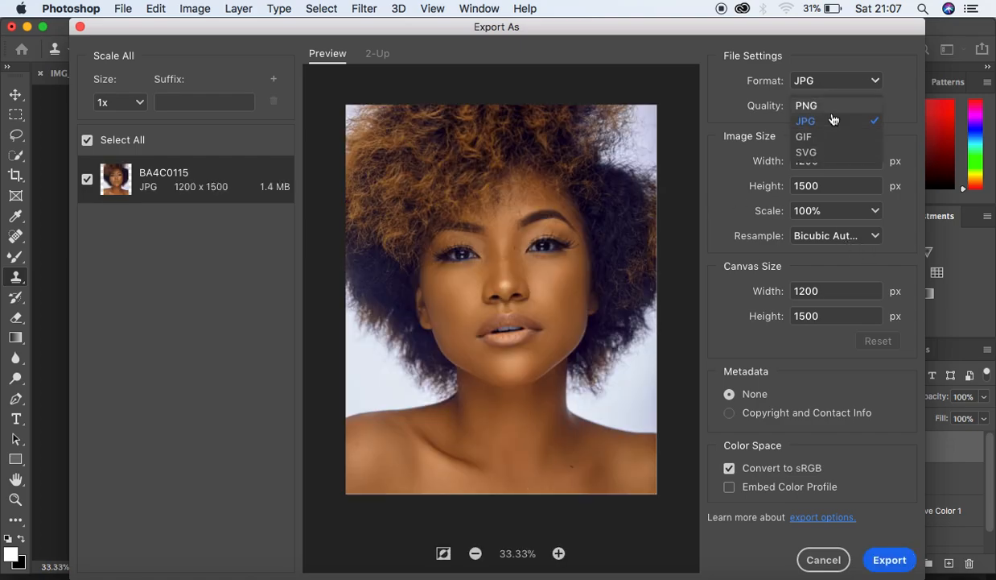
click(834, 125)
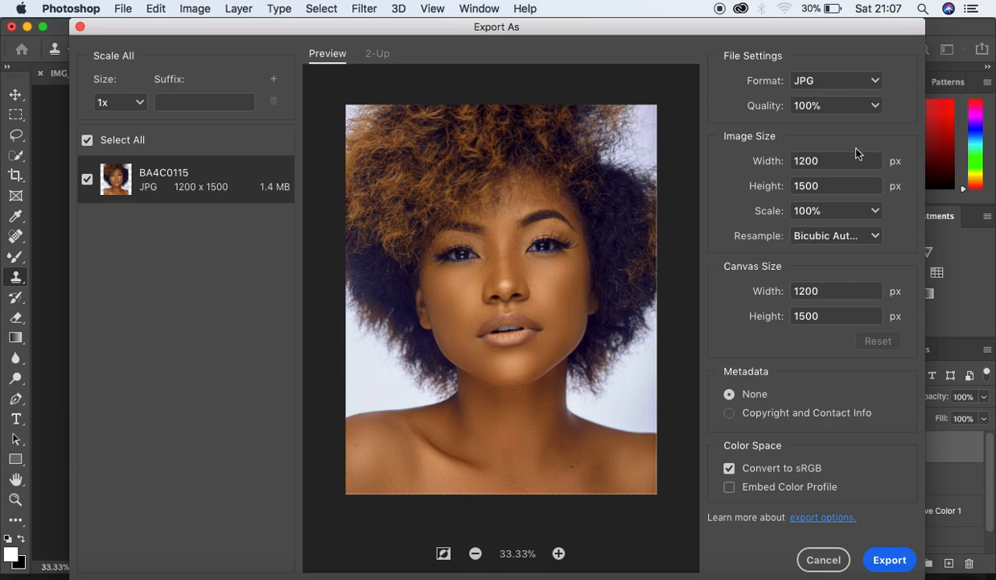
click(847, 240)
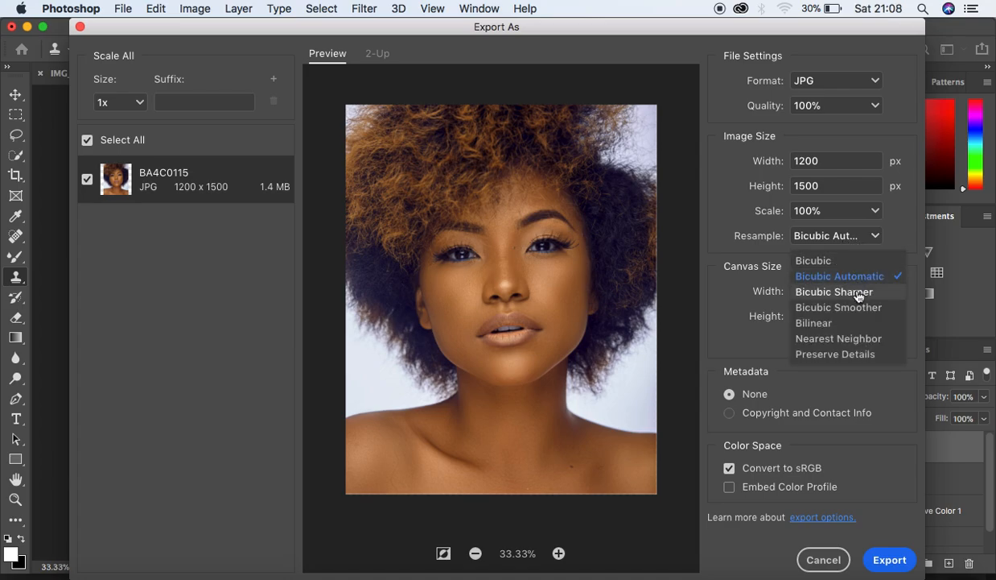
click(833, 291)
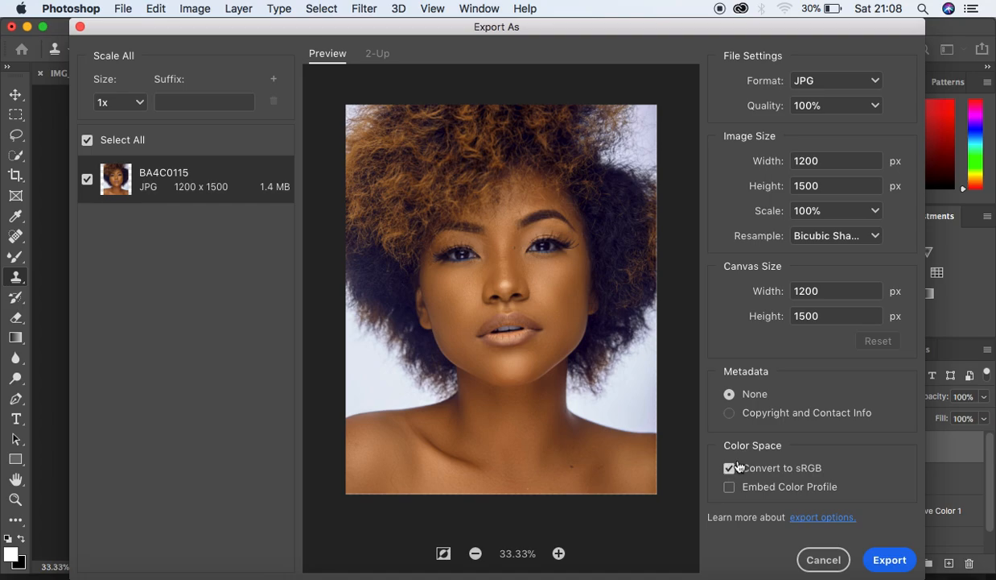
click(731, 487)
Step: Export the portrait to the Desktop as meyson.jpg
click(890, 559)
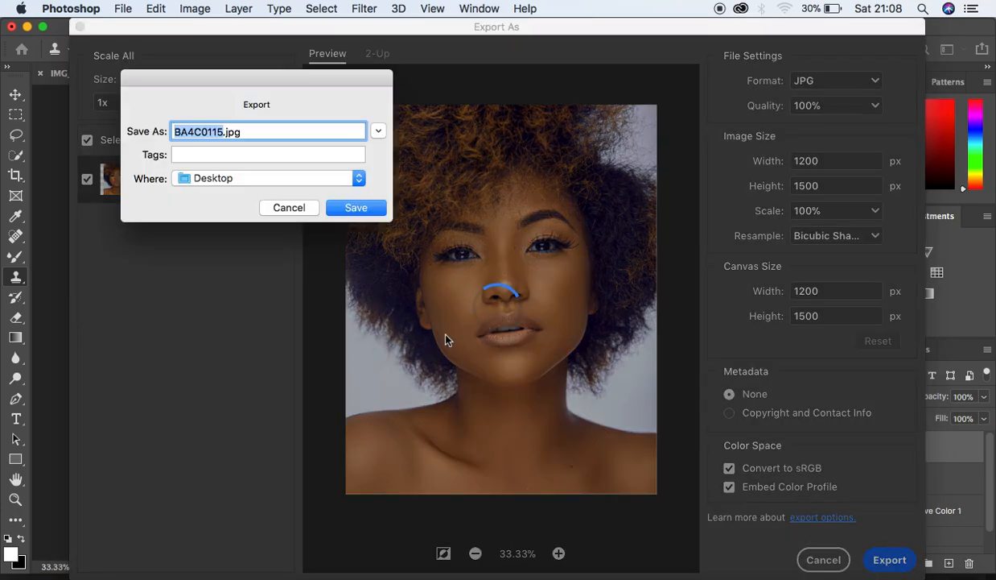
text(meys)
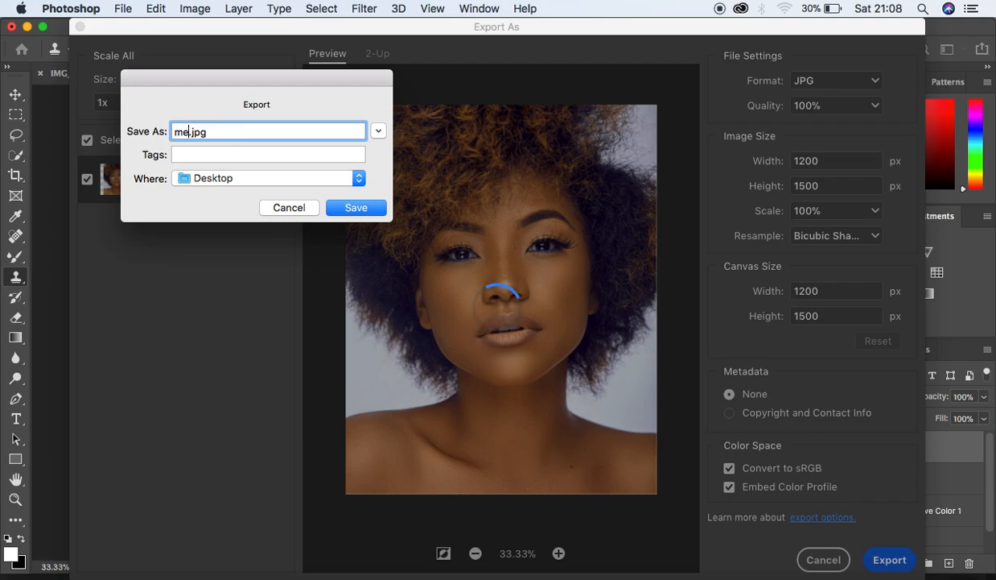
text(on)
click(355, 178)
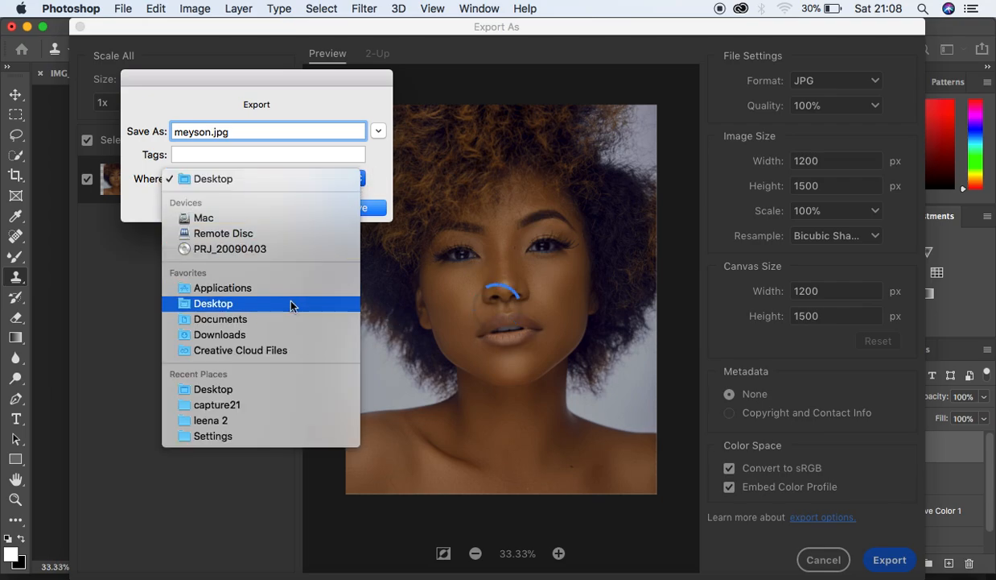
click(239, 304)
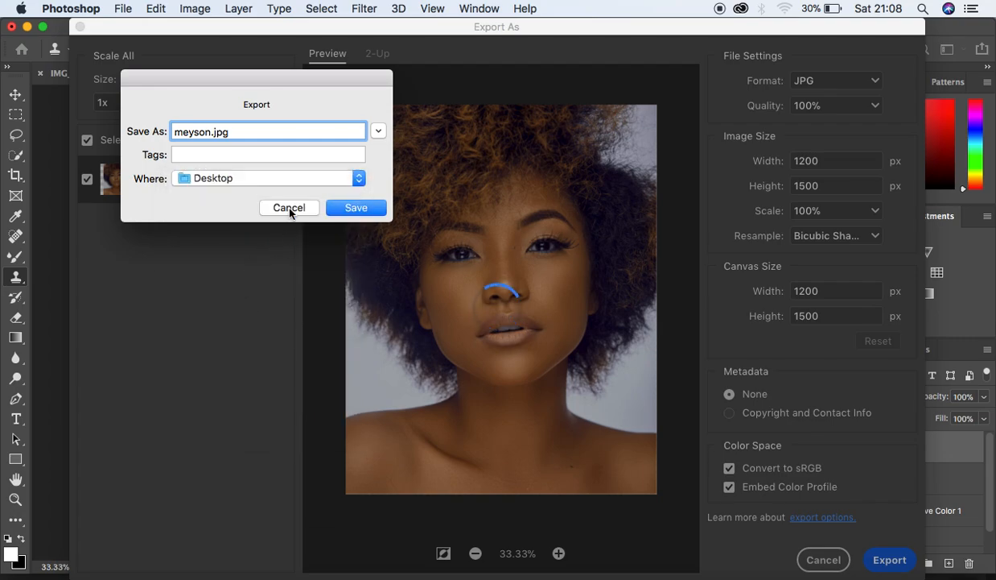
click(346, 207)
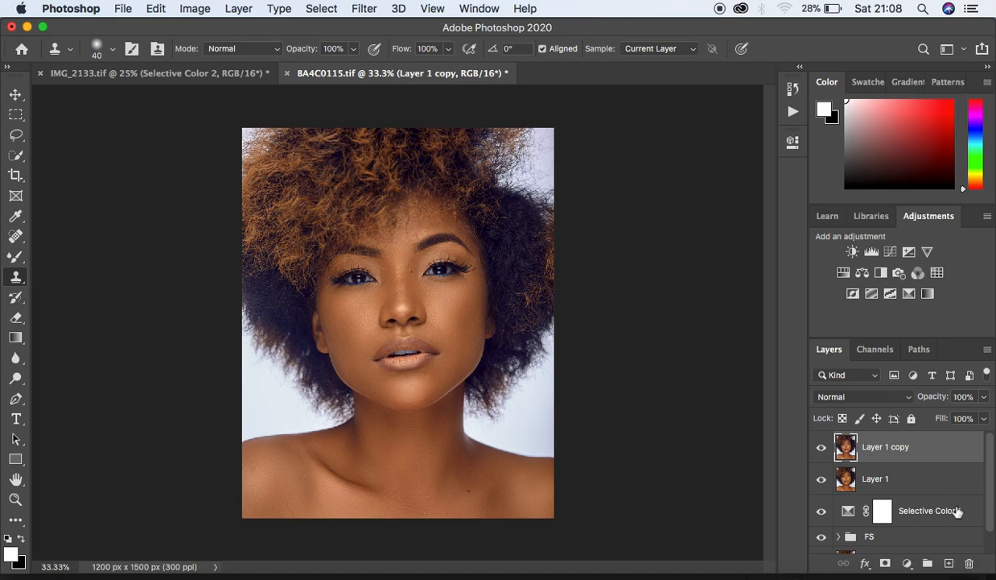
Step: Compare the original Background layer alone with the full retouched layer stack several times, leaving all layers shown
scroll(957, 512, down, 1)
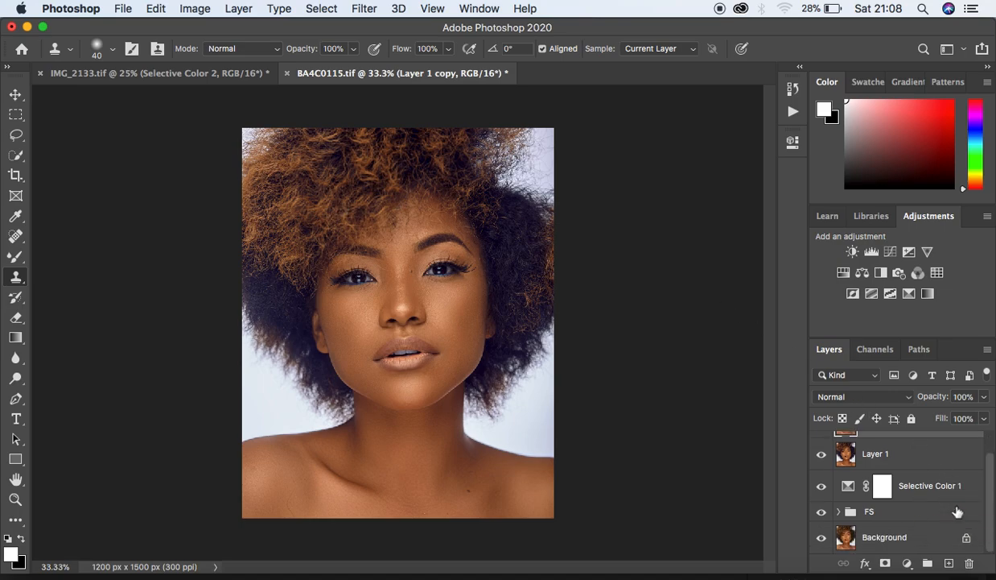
alt+click(822, 539)
alt+click(821, 540)
alt+click(822, 539)
alt+click(822, 539)
alt+click(821, 540)
alt+click(822, 540)
alt+click(822, 540)
alt+click(822, 539)
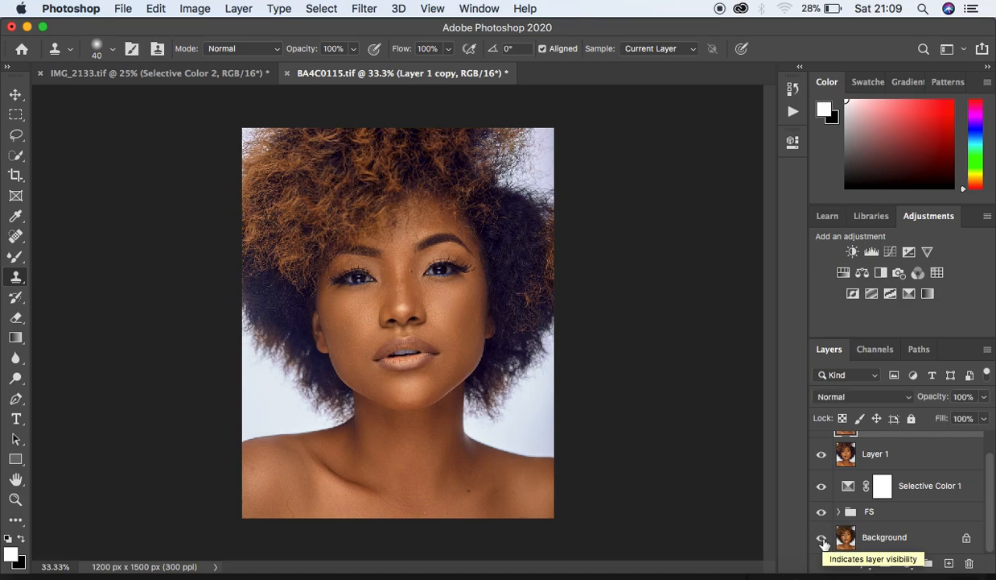